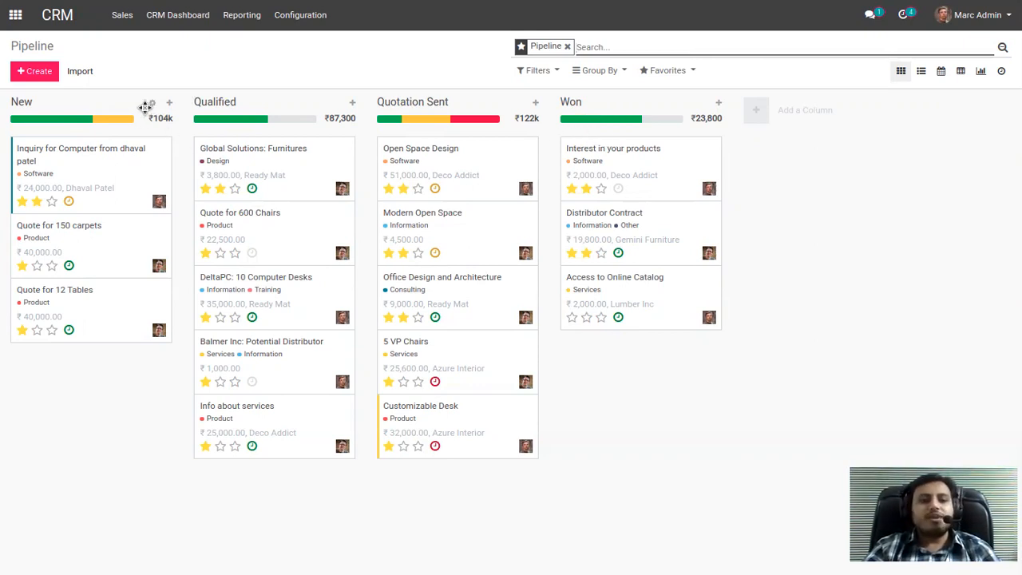
Check the edit settings of the New stage in the pipeline and discard without changing anything.
click(152, 106)
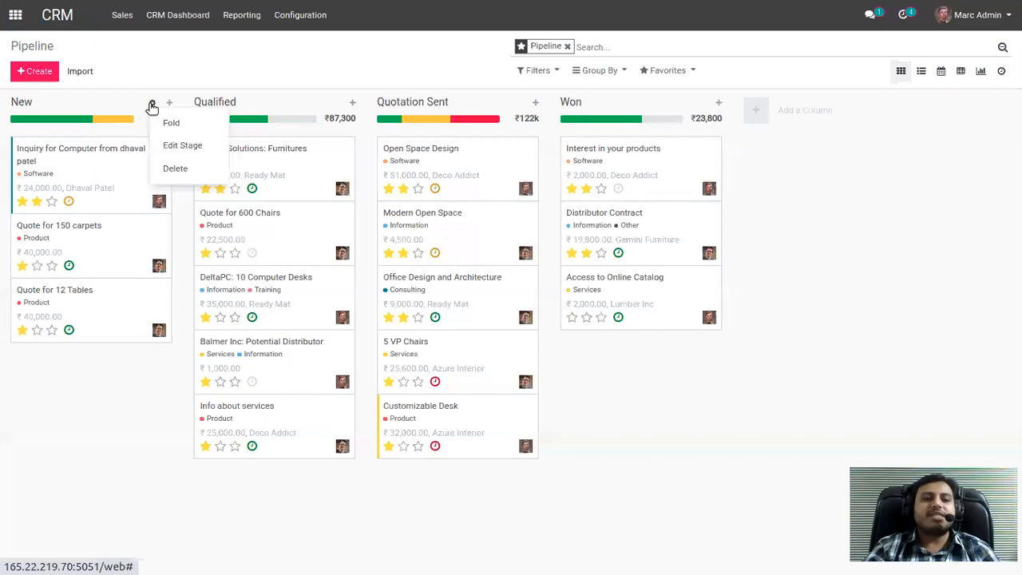
click(174, 147)
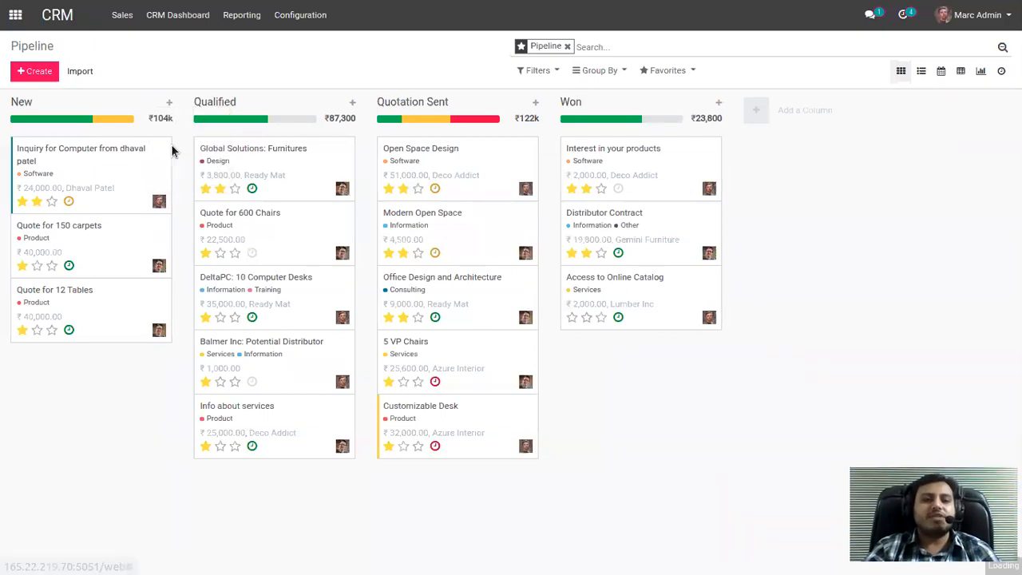
drag(256, 100, 201, 96)
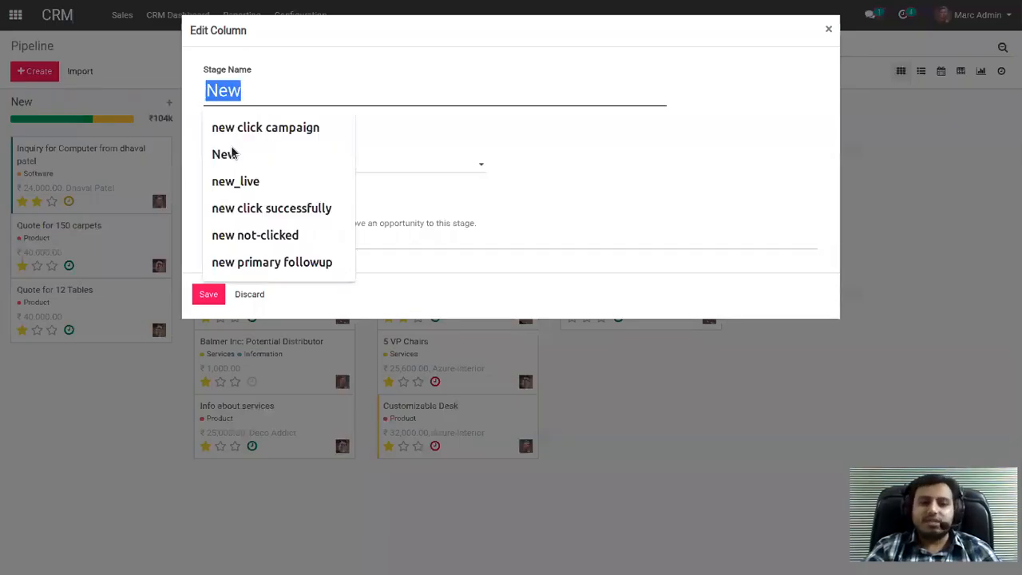
click(251, 294)
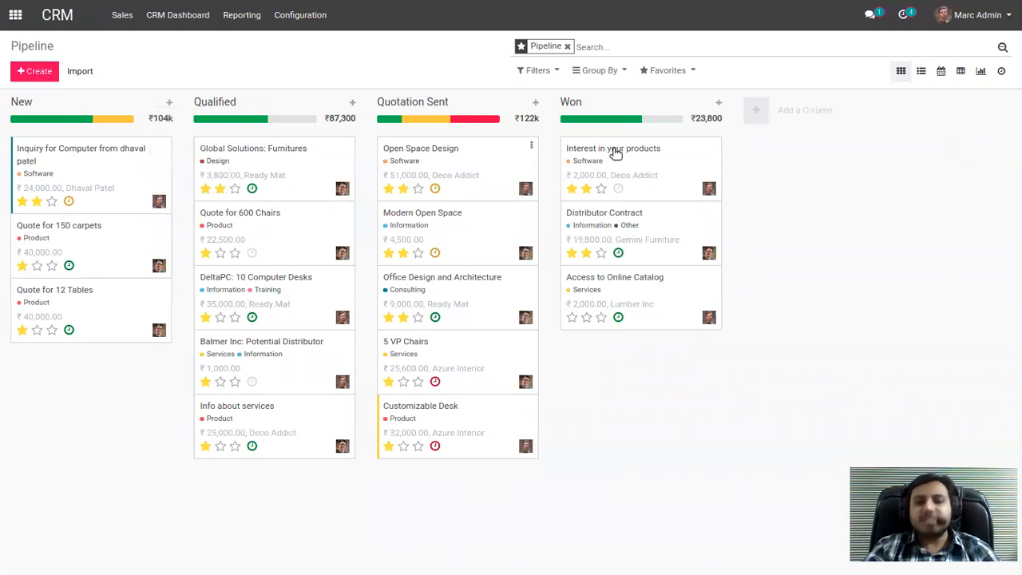
Add a pipeline stage named On Hold and place it between Quotation Sent and Won.
click(754, 112)
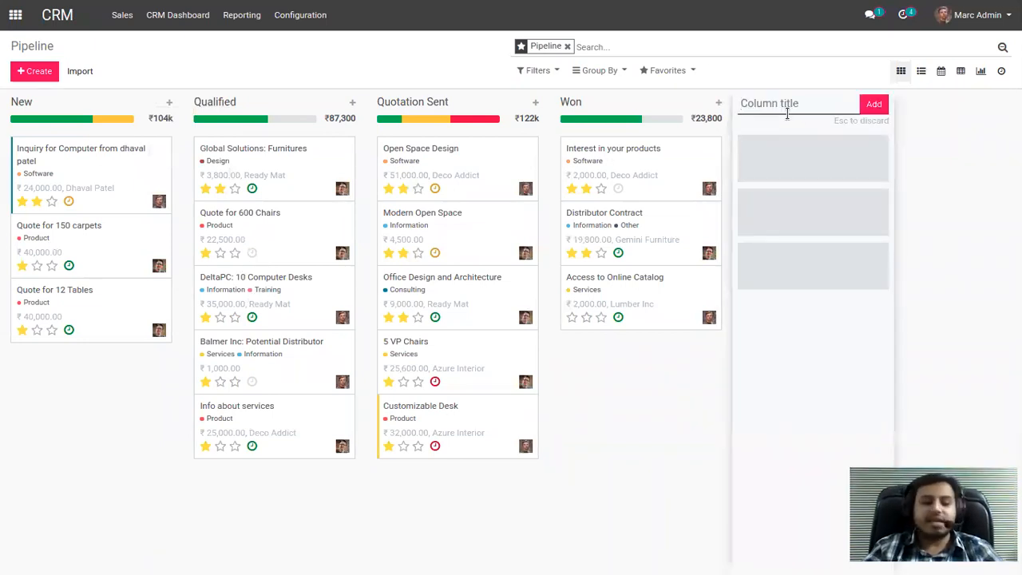
text(On Hold)
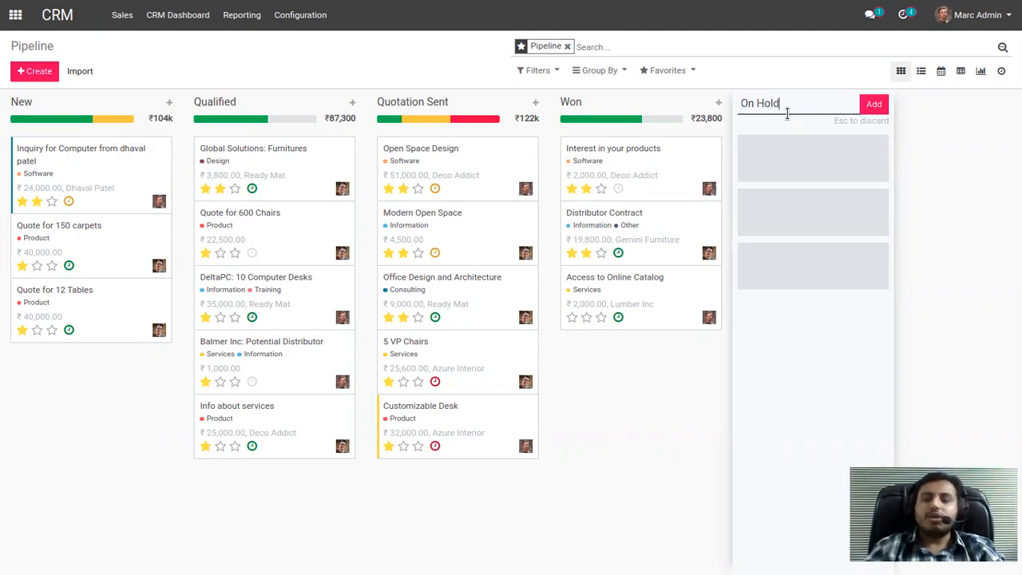
click(874, 107)
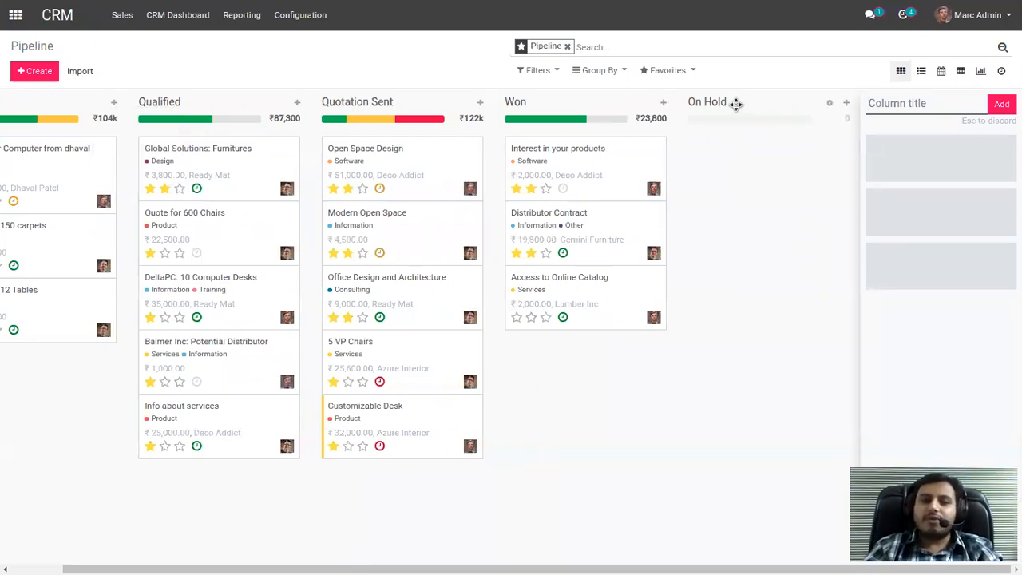
drag(735, 104, 585, 101)
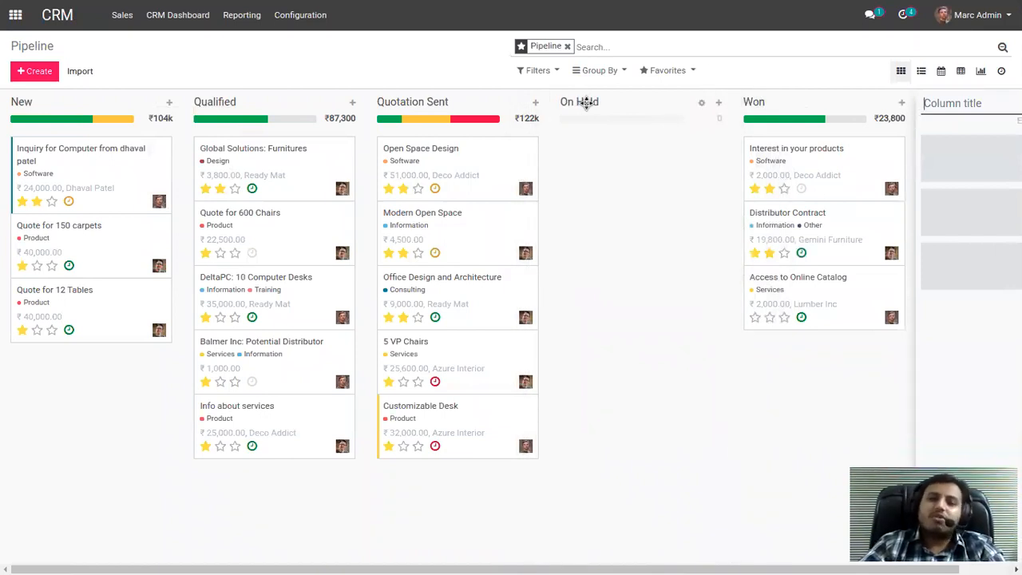
click(439, 70)
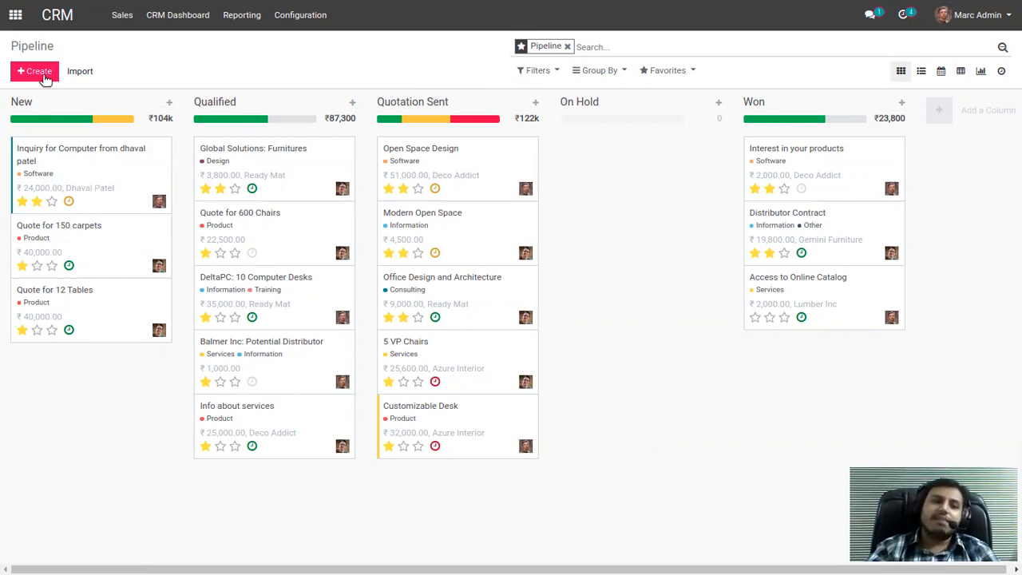
Open the Inquiry for Computer opportunity in the New stage for editing and review its title and expected revenue.
click(61, 154)
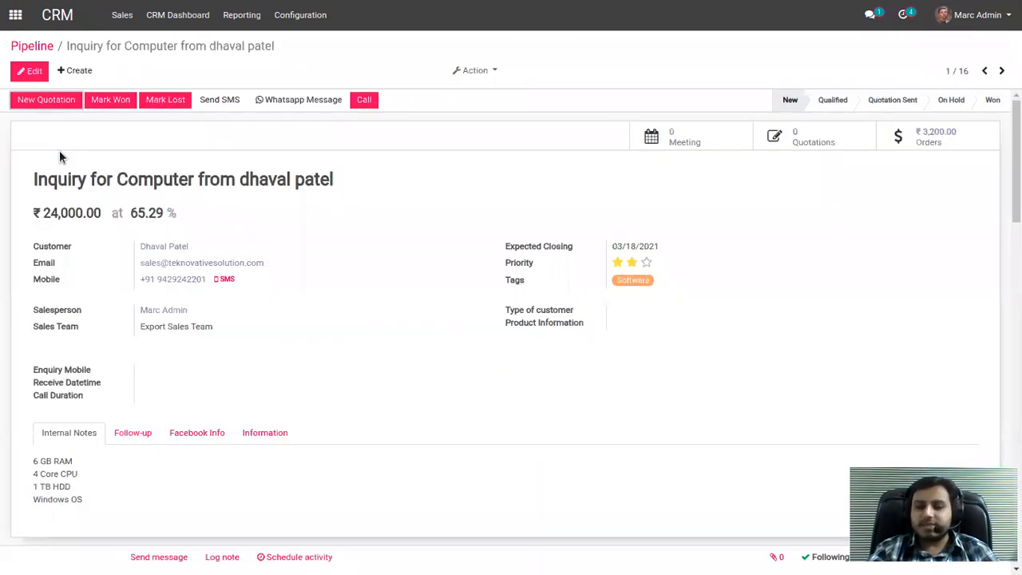
click(27, 72)
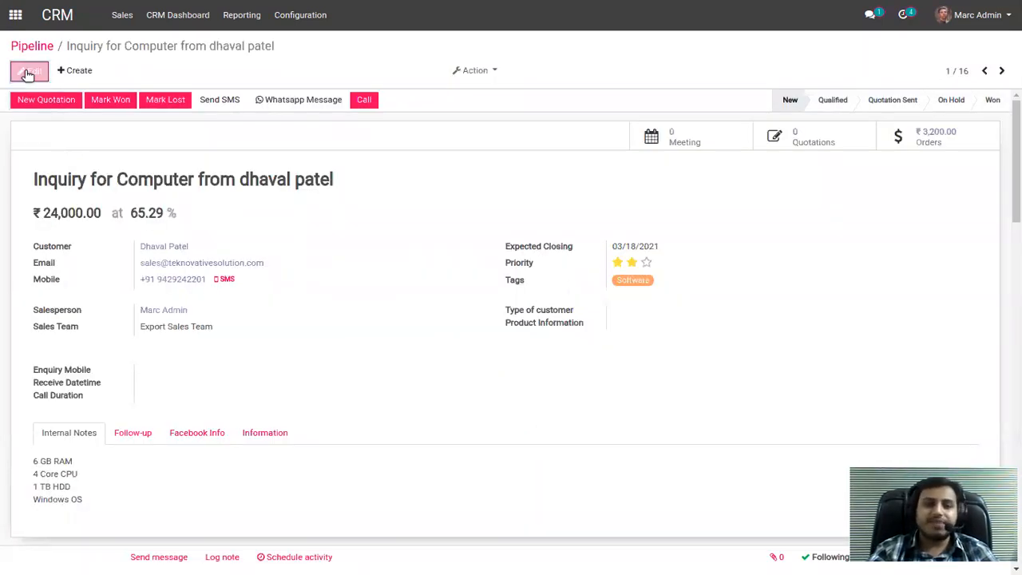
drag(350, 190, 33, 192)
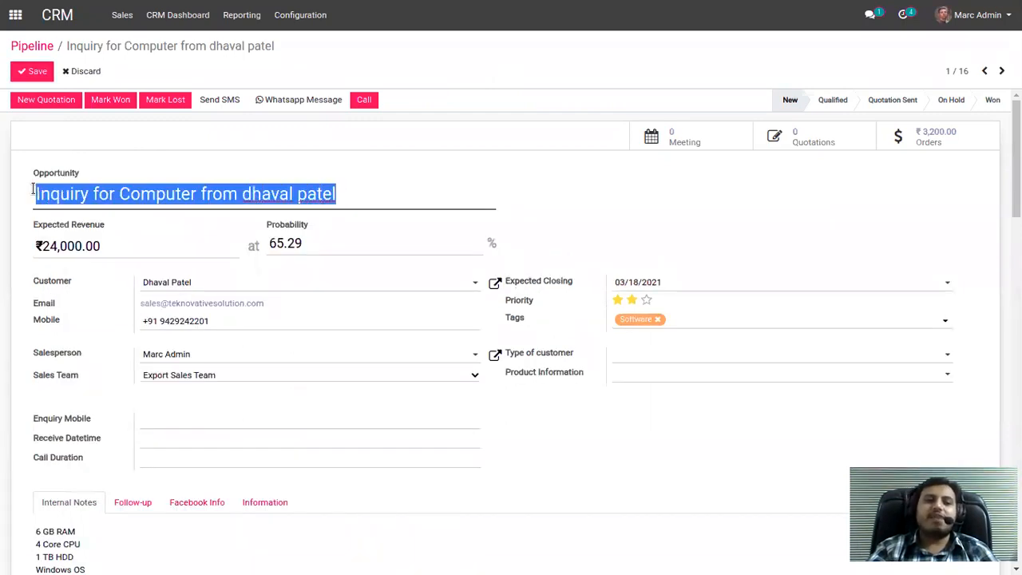
click(144, 200)
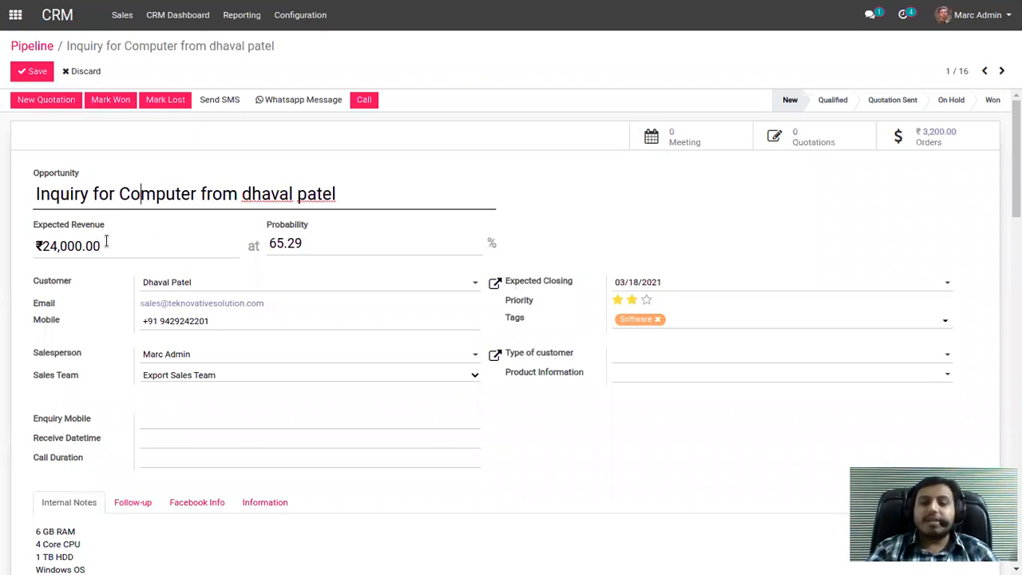
drag(104, 245, 44, 244)
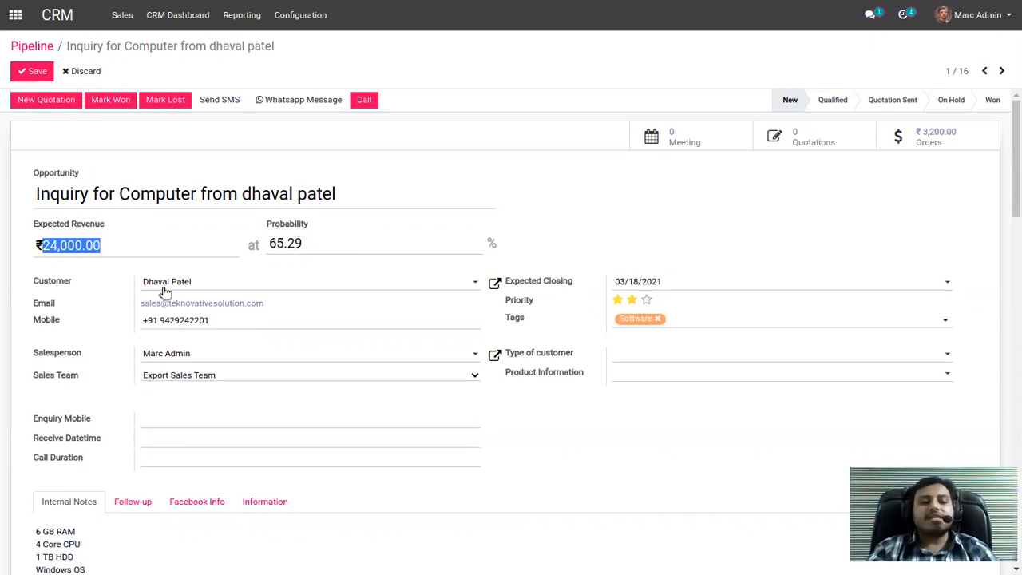
Check the opportunity's available customer choices and its expected closing date calendar, keeping both values.
click(207, 283)
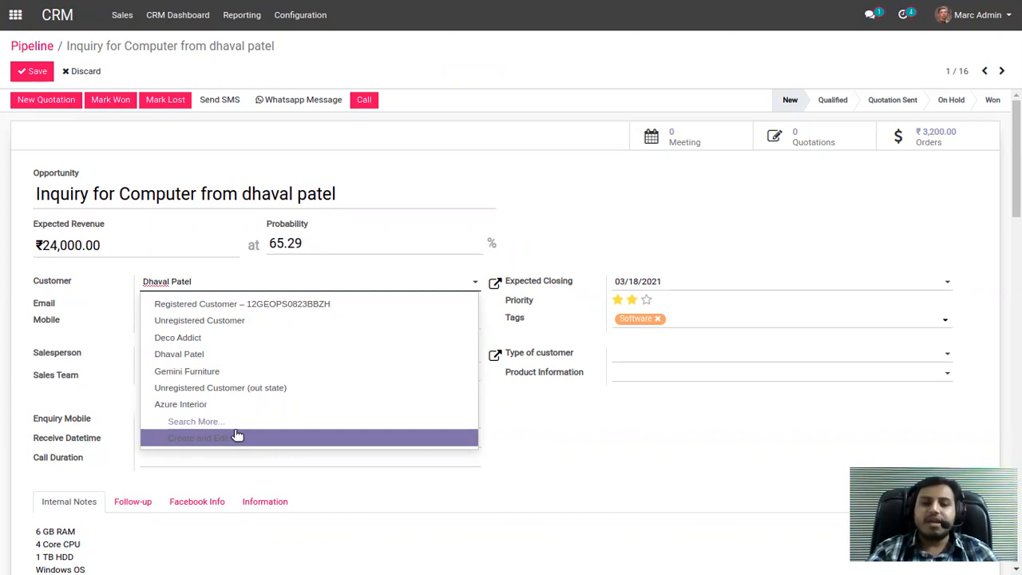
click(240, 288)
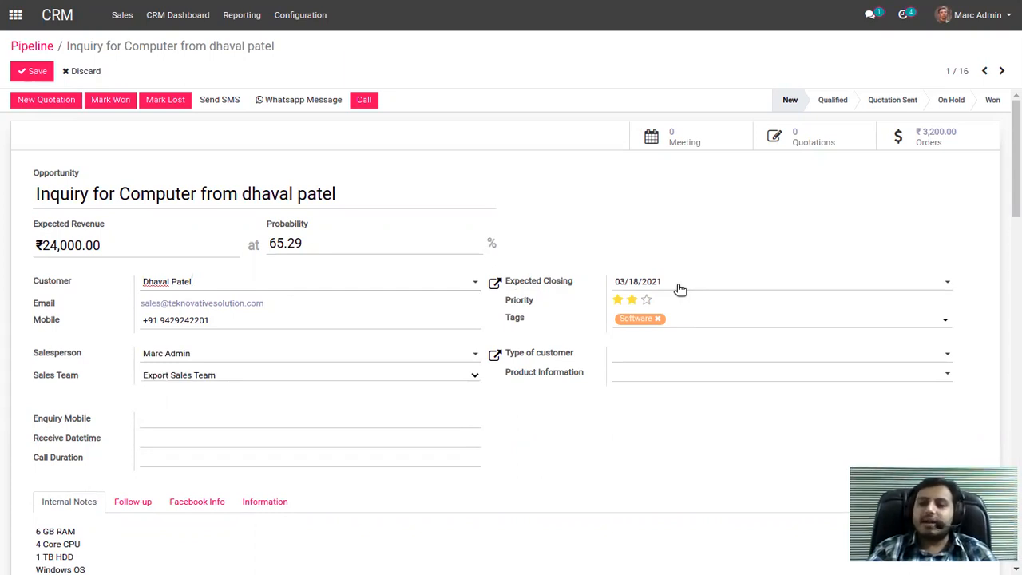
drag(575, 284, 506, 277)
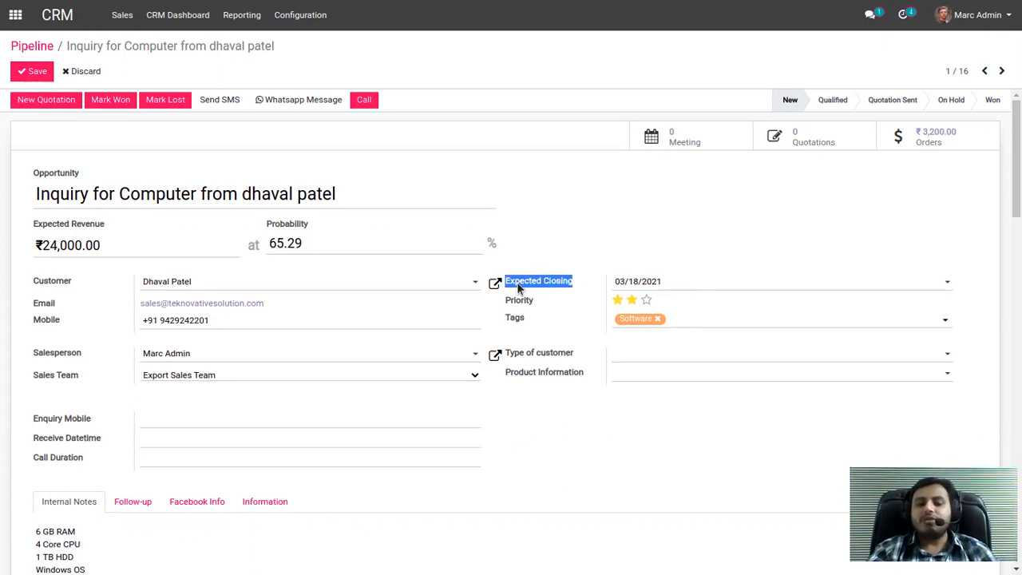
click(516, 281)
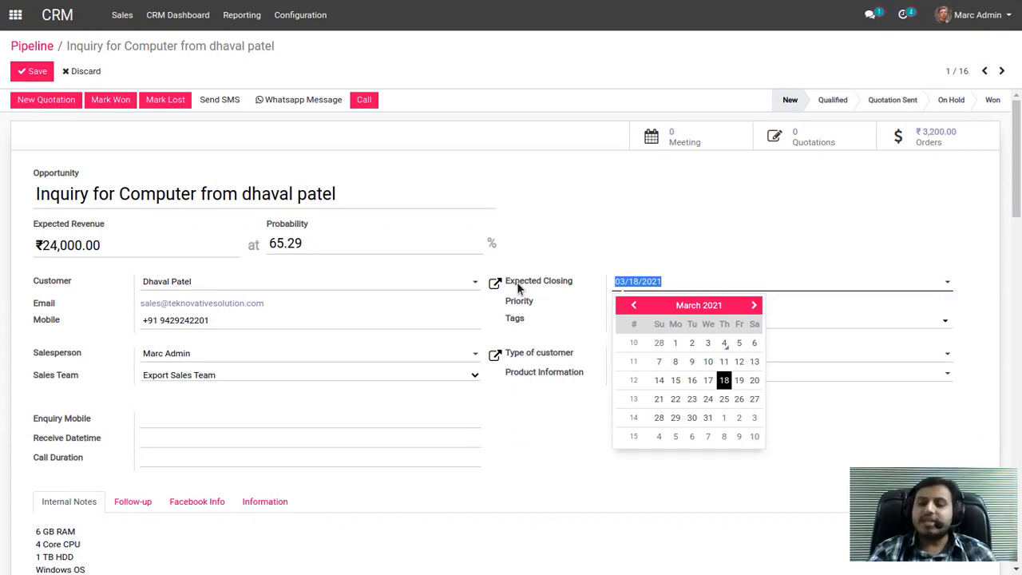
click(517, 282)
click(806, 287)
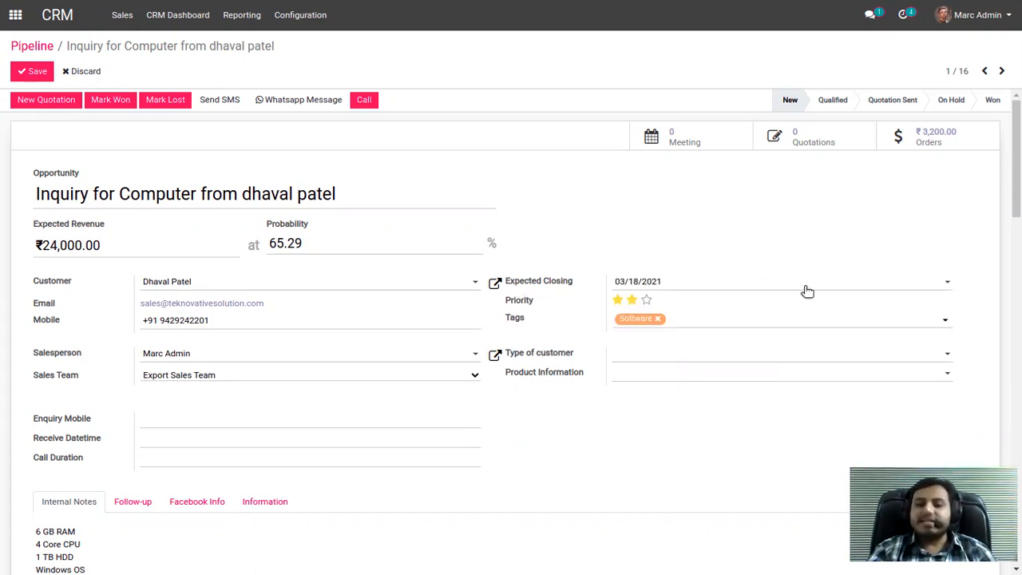
Add the Services tag to the opportunity, remove it again and add the Consulting tag instead.
click(692, 322)
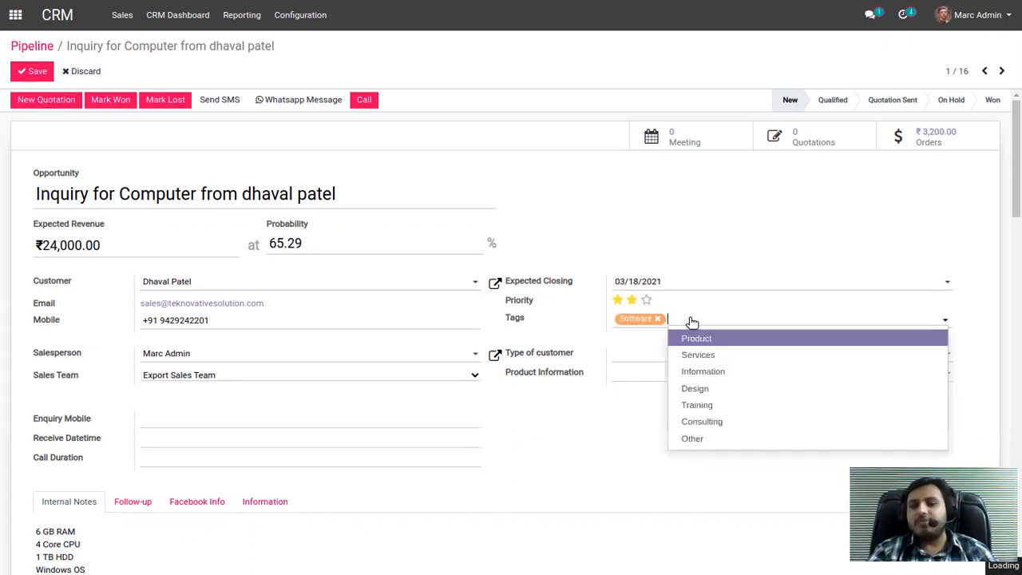
click(713, 356)
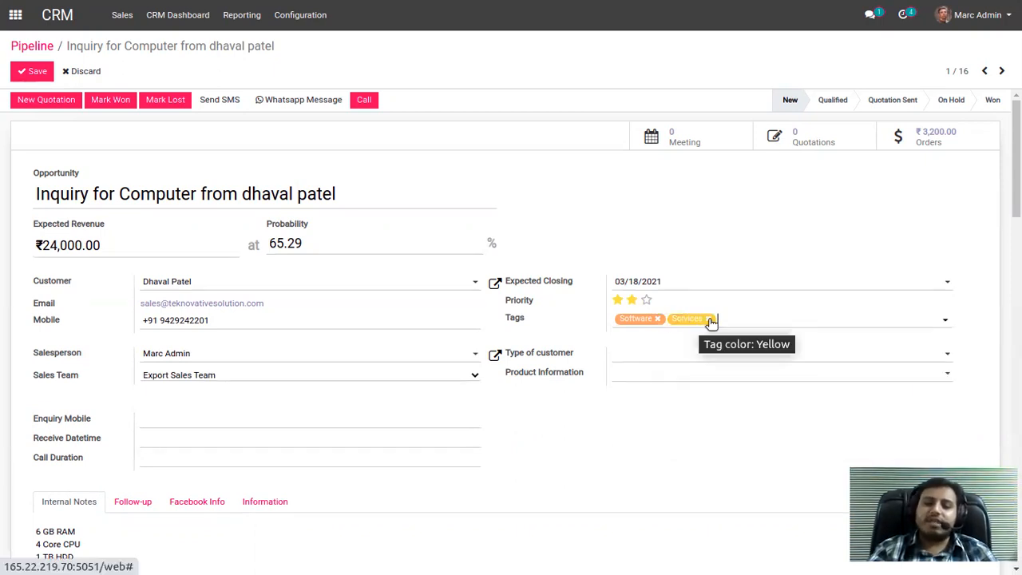
click(710, 318)
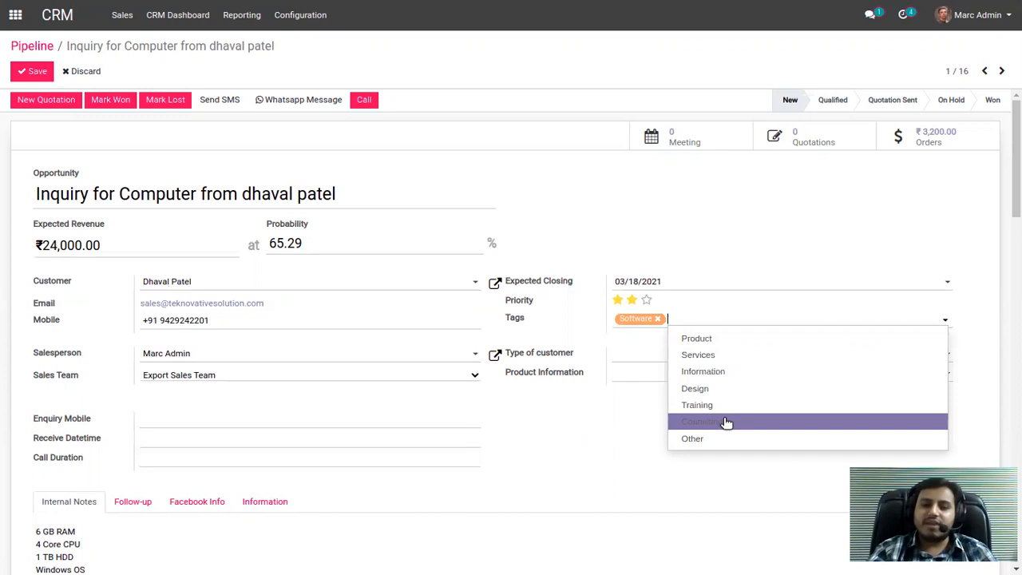
click(726, 421)
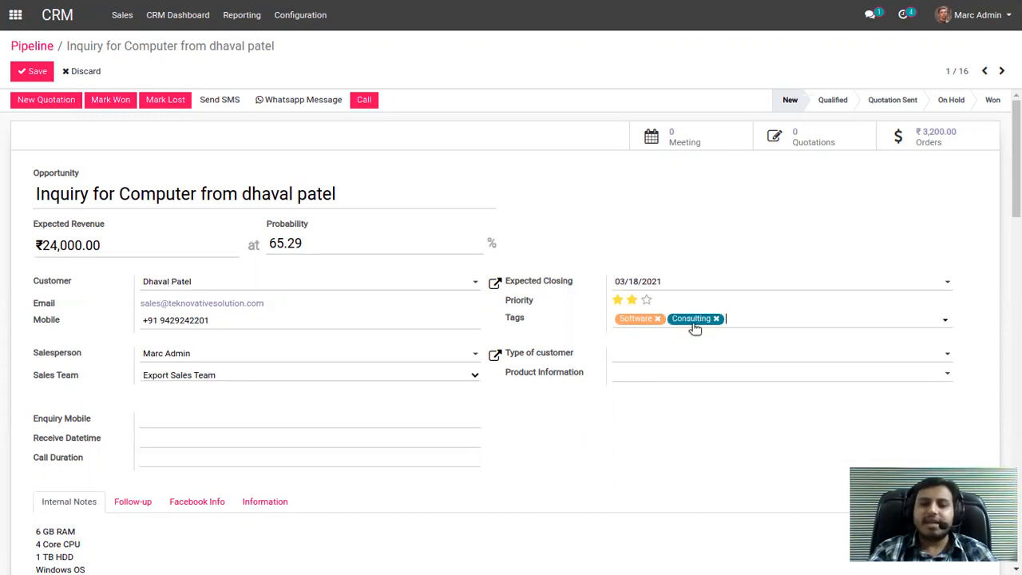
Check the choices for Type of customer and Product Information, and review the opportunity's internal notes.
click(700, 360)
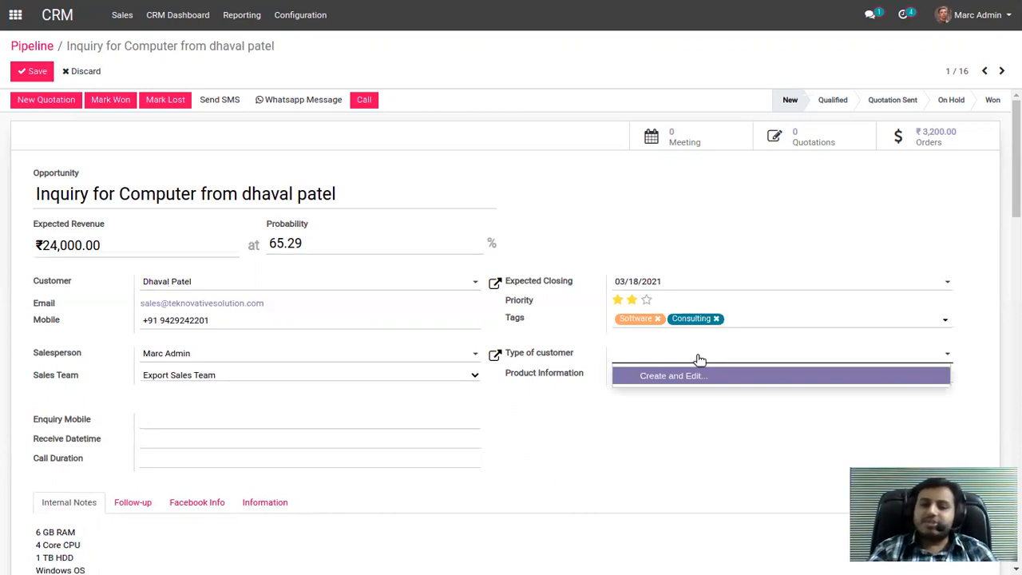
click(699, 360)
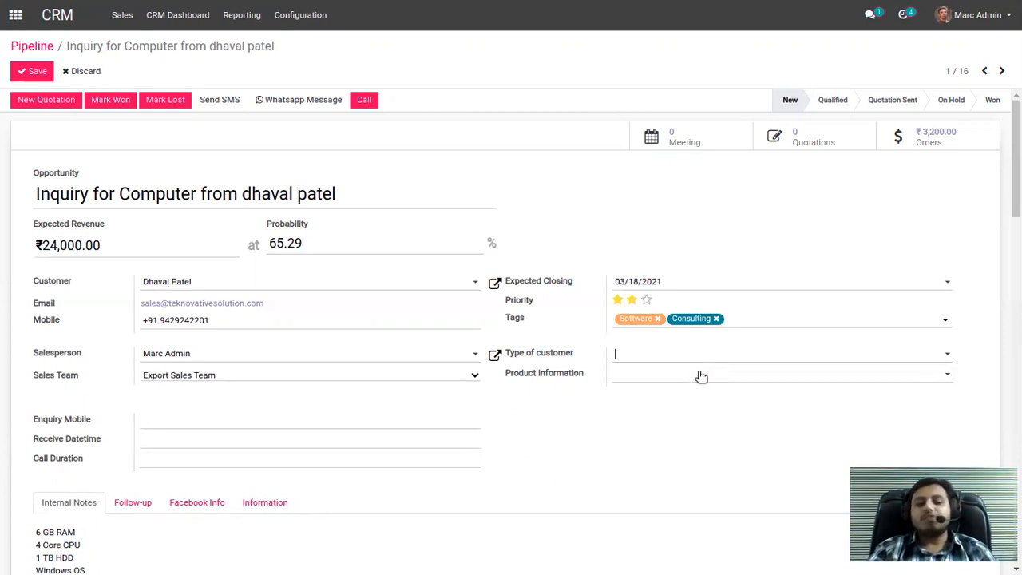
click(700, 375)
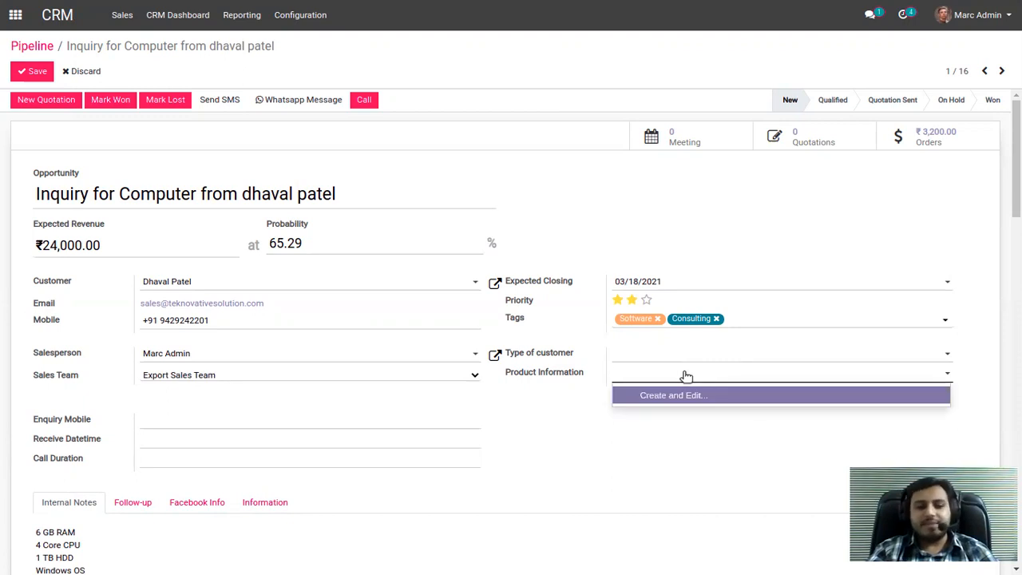
click(685, 376)
scroll(559, 435, down, 2)
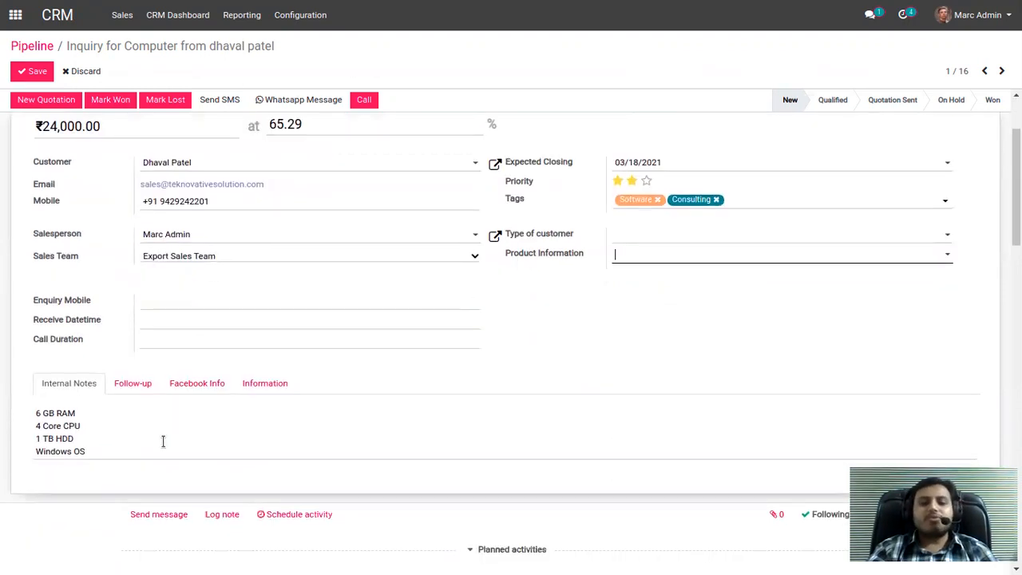
drag(89, 456, 34, 412)
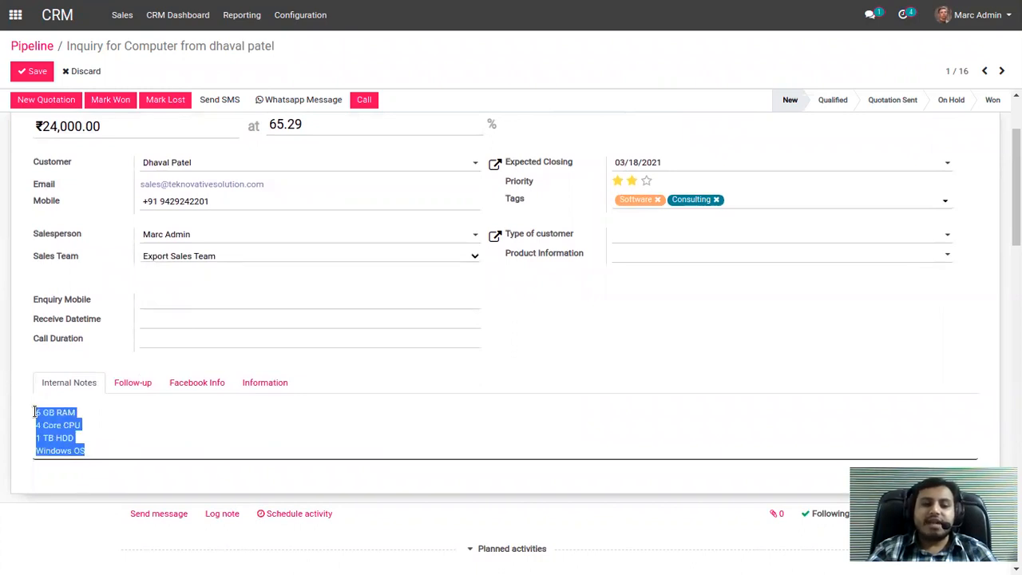
click(76, 423)
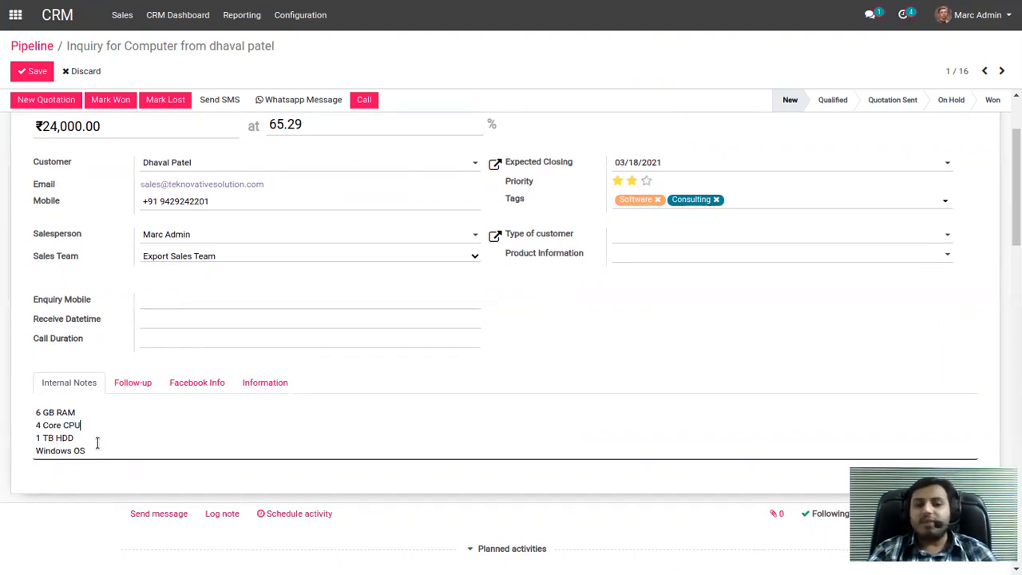
Review the opportunity's follow-up contact and marketing details, including the Source choices and the Referred By field.
click(131, 383)
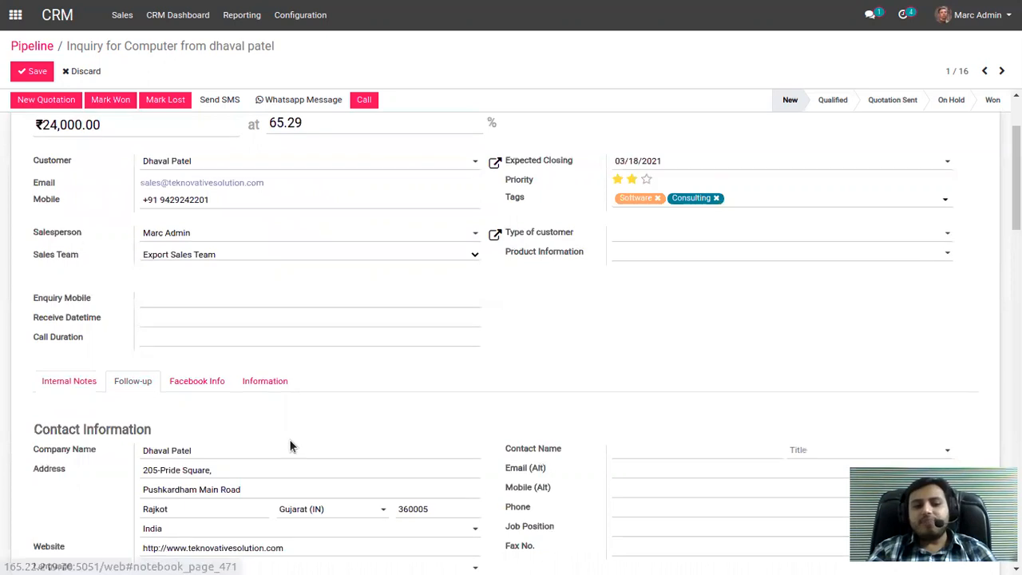
scroll(290, 446, down, 1)
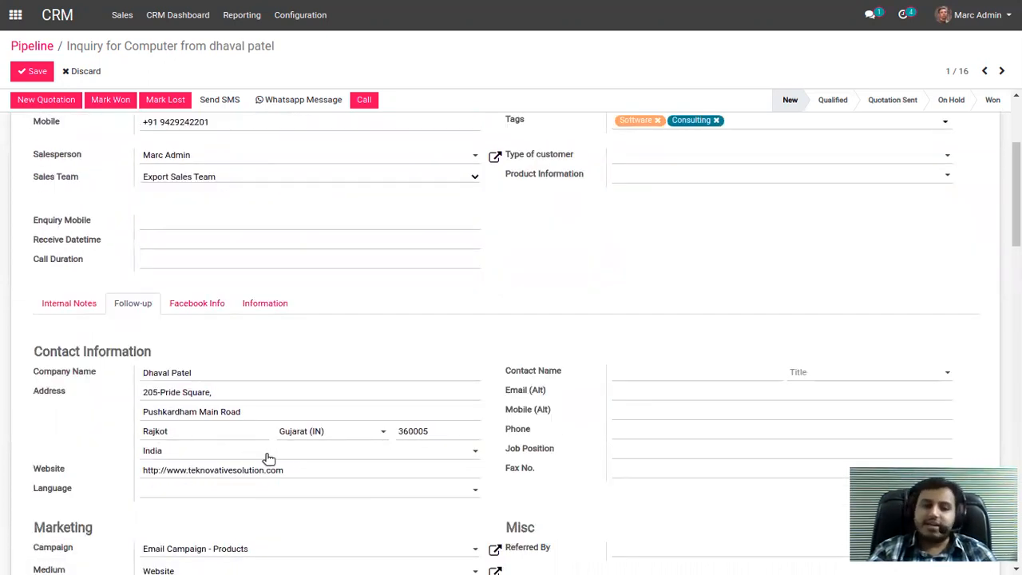
scroll(292, 471, down, 1)
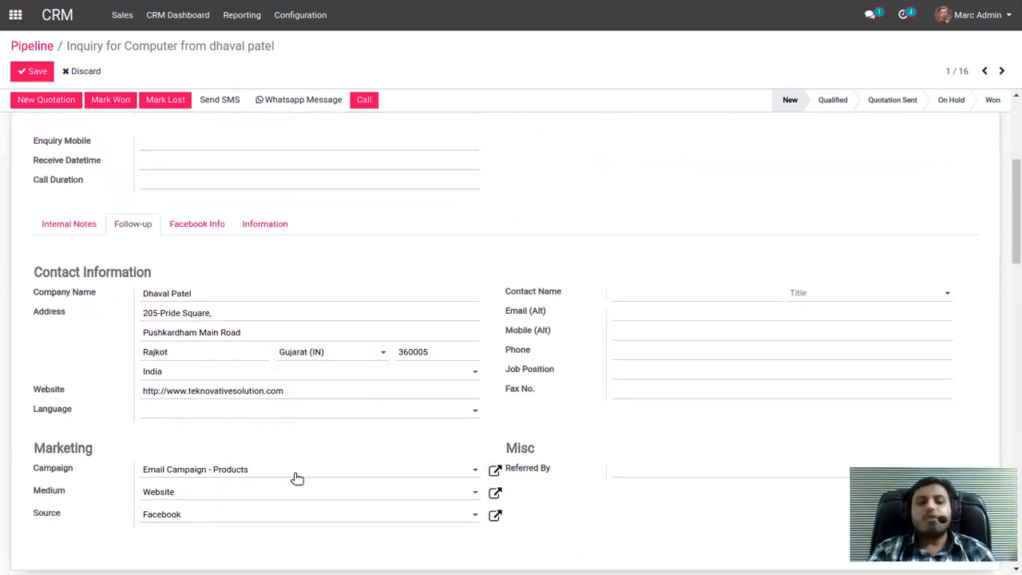
click(200, 517)
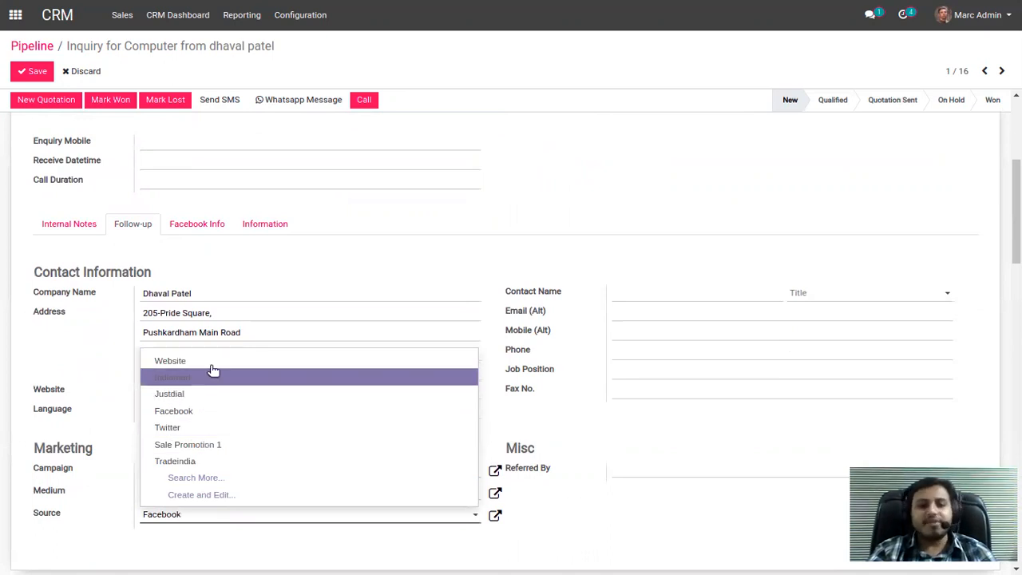
click(224, 520)
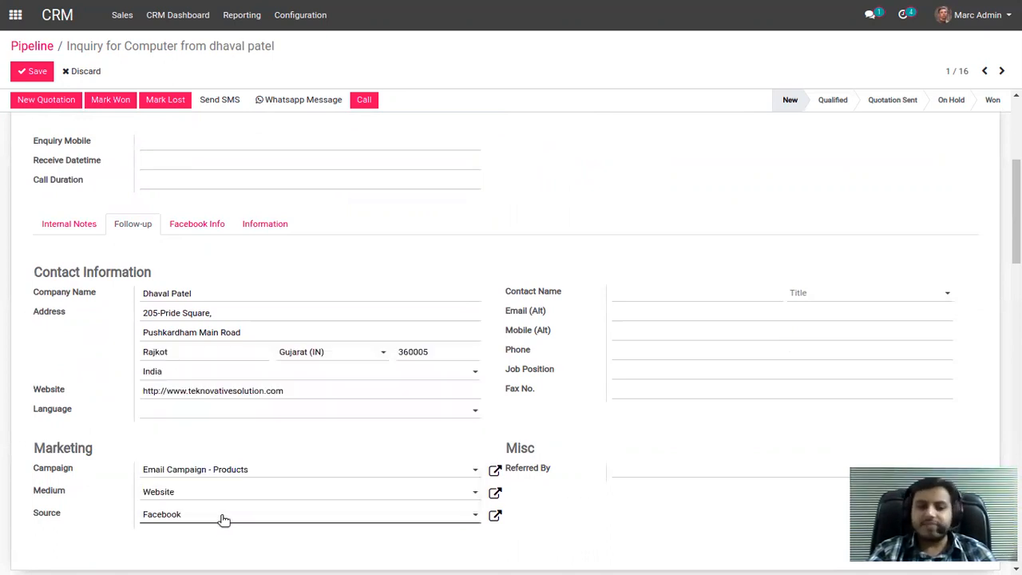
click(653, 466)
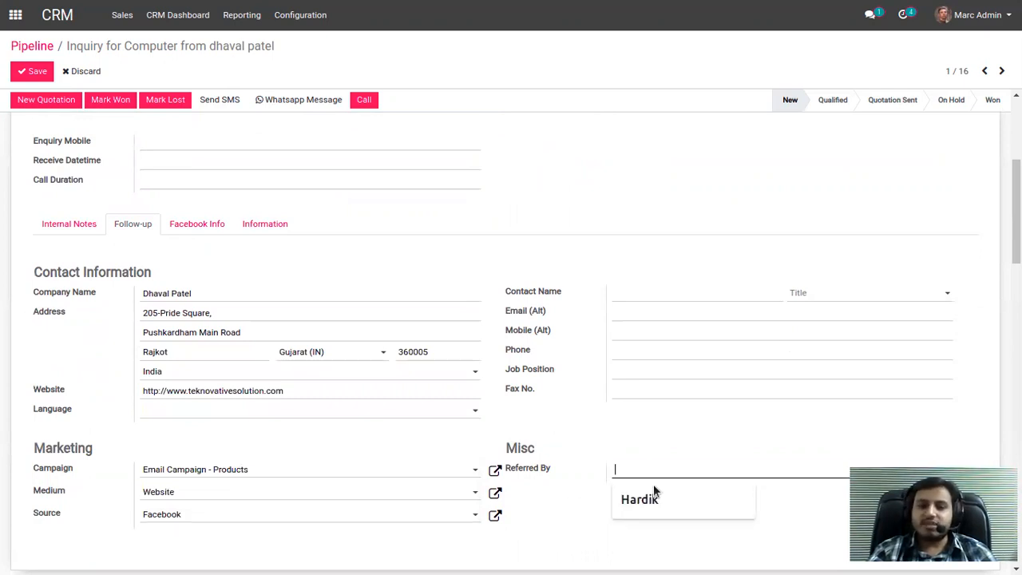
Fill in the referrer's name in Referred By, save the opportunity and return to the pipeline.
click(653, 499)
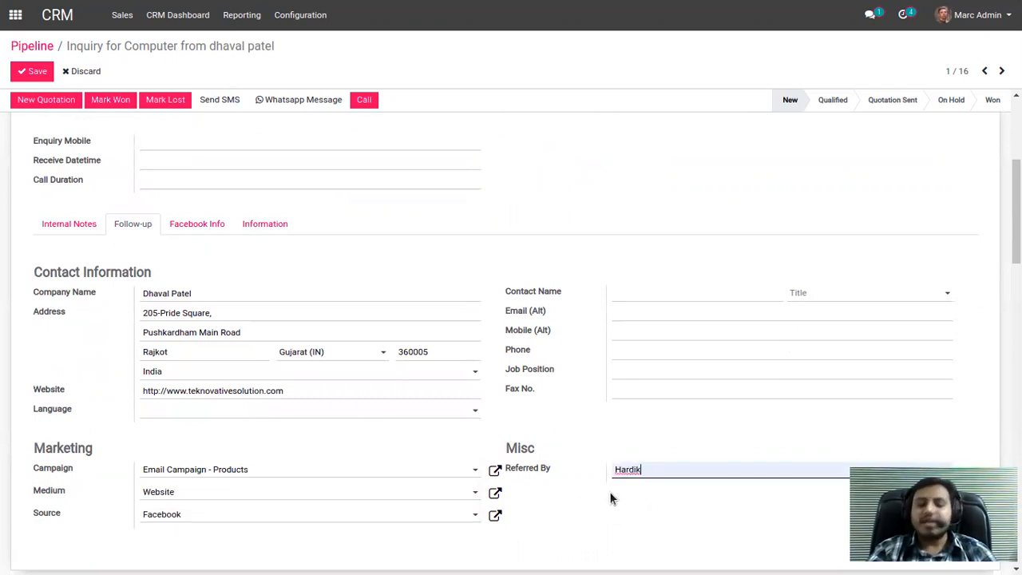
scroll(606, 485, up, 3)
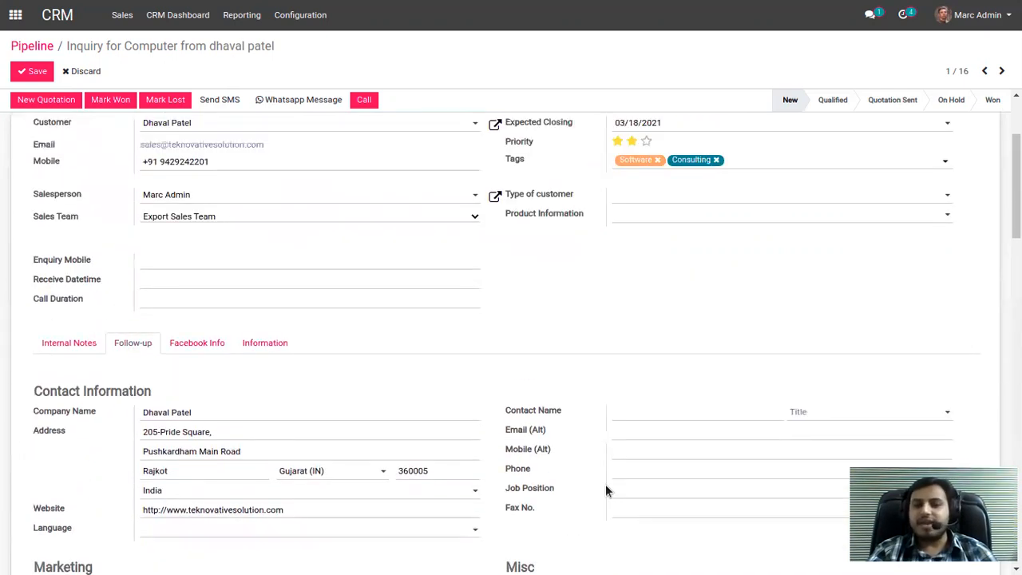
scroll(606, 480, up, 4)
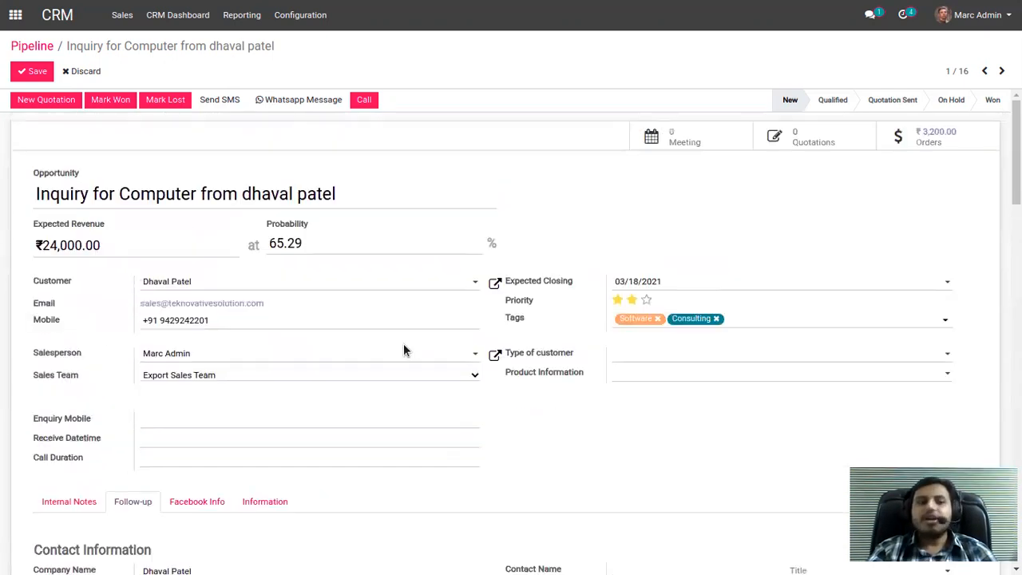
click(35, 71)
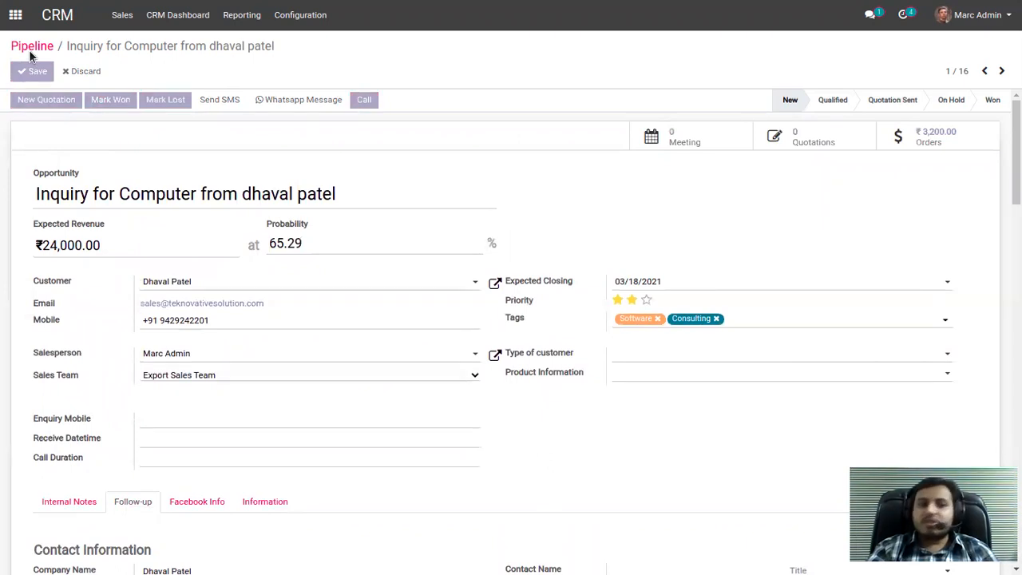
click(33, 49)
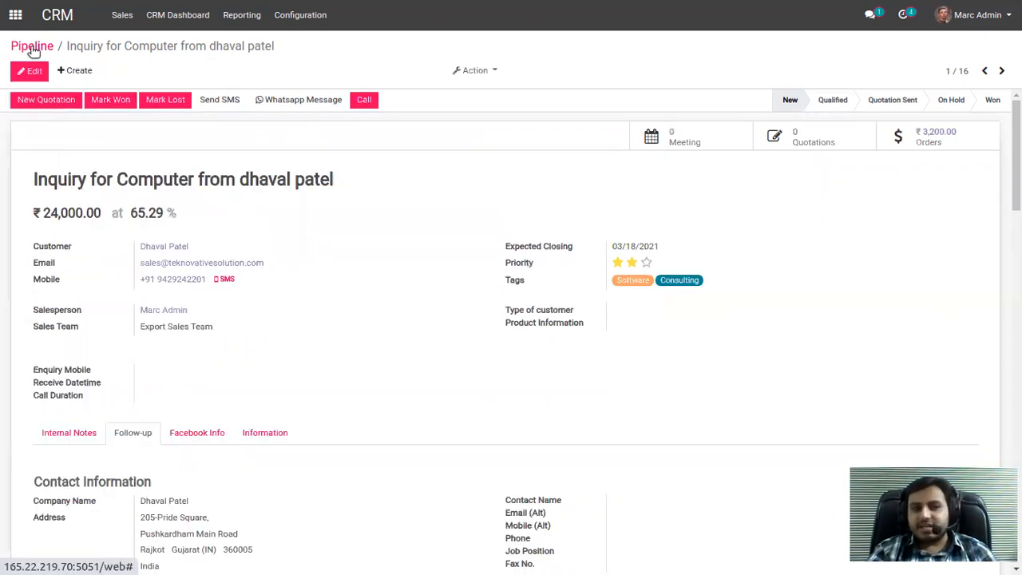
click(34, 49)
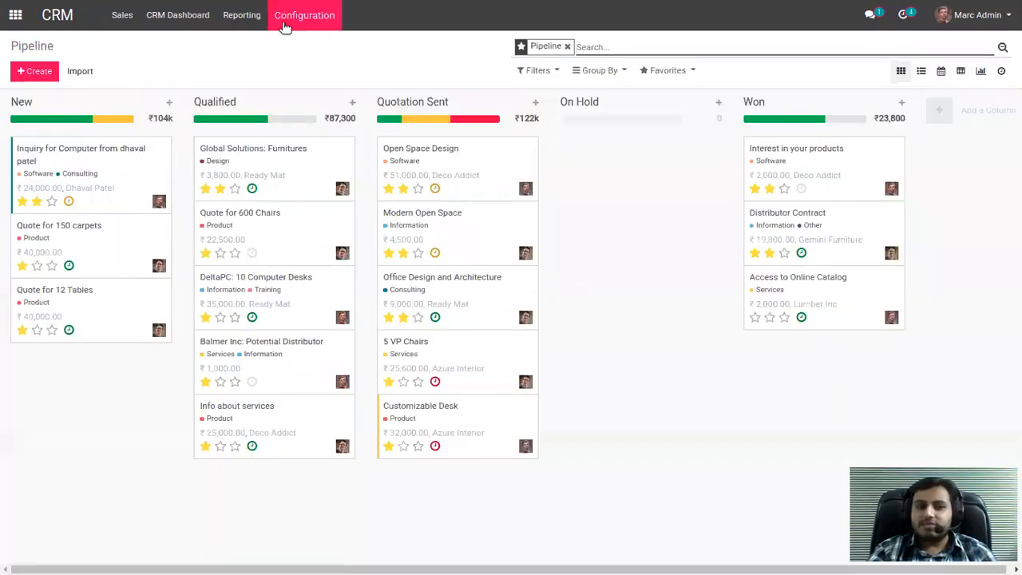
Open the Domestic Sales team for editing from the Sales Teams configuration and check its Team Leader field.
click(300, 18)
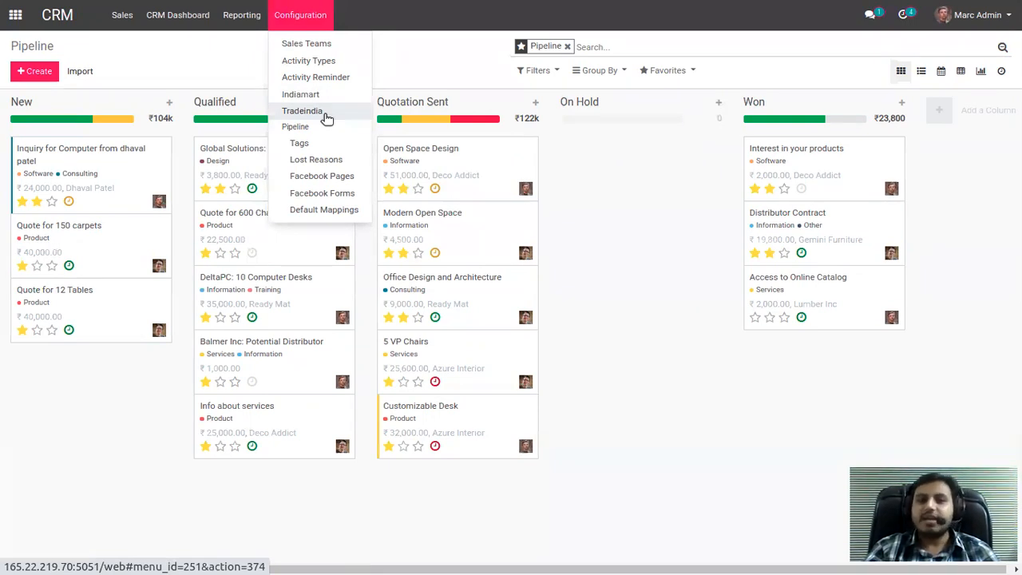
click(235, 71)
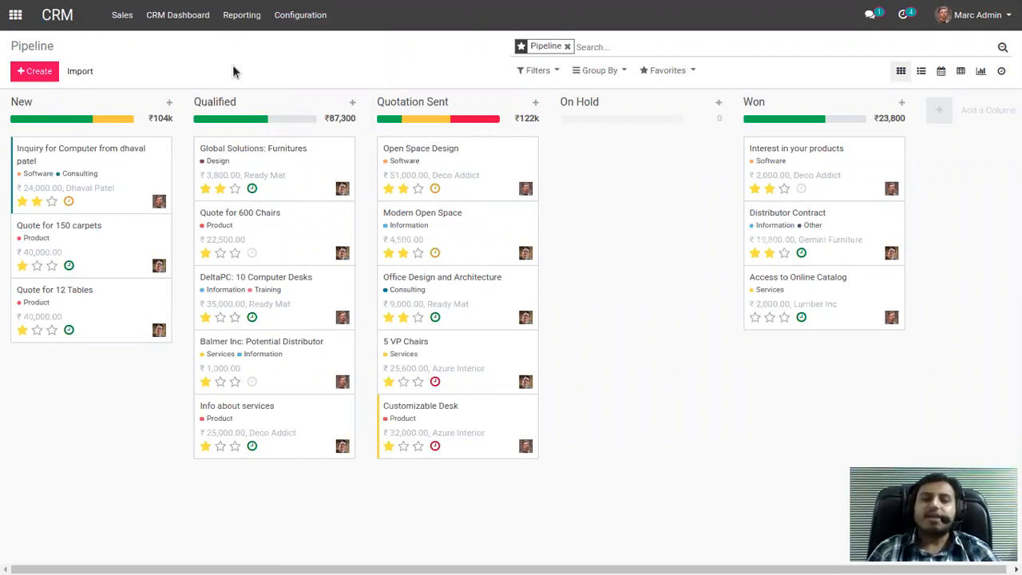
click(301, 16)
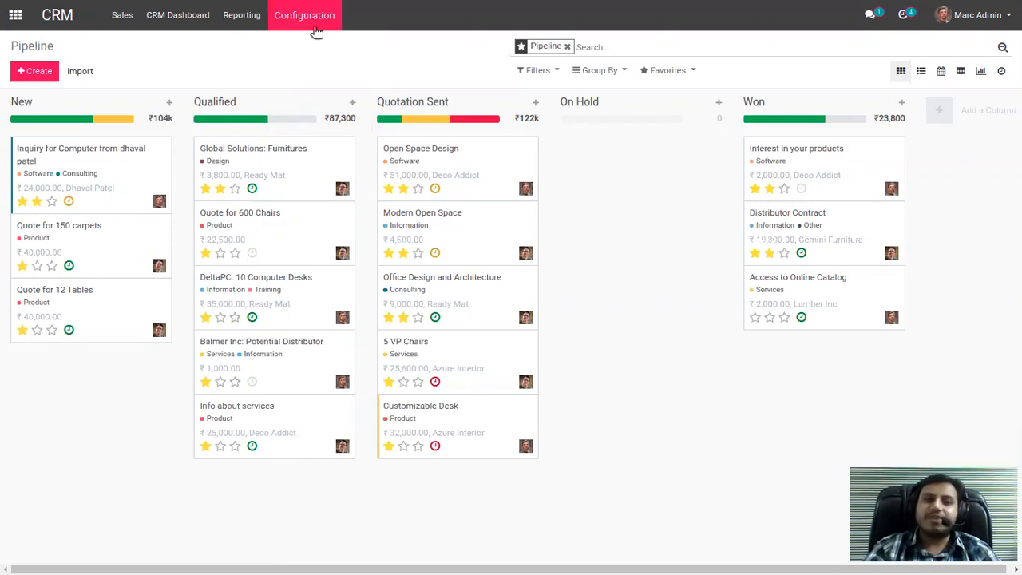
click(322, 45)
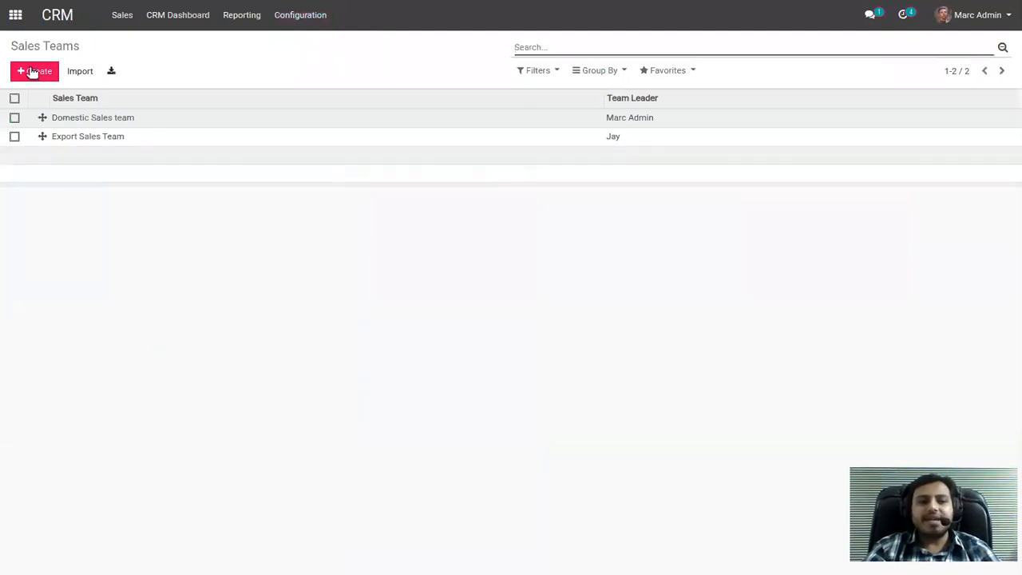
click(95, 121)
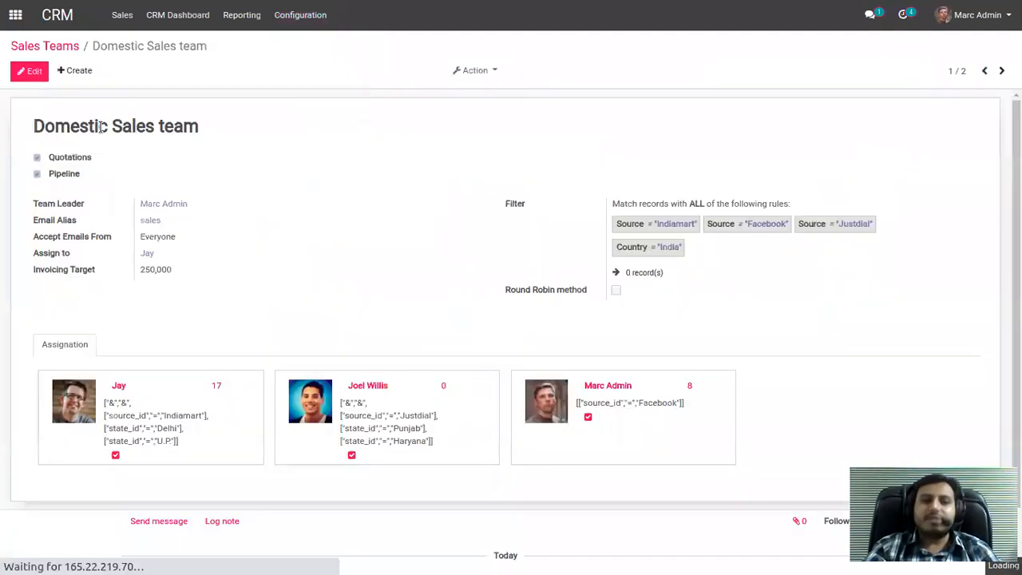
click(27, 77)
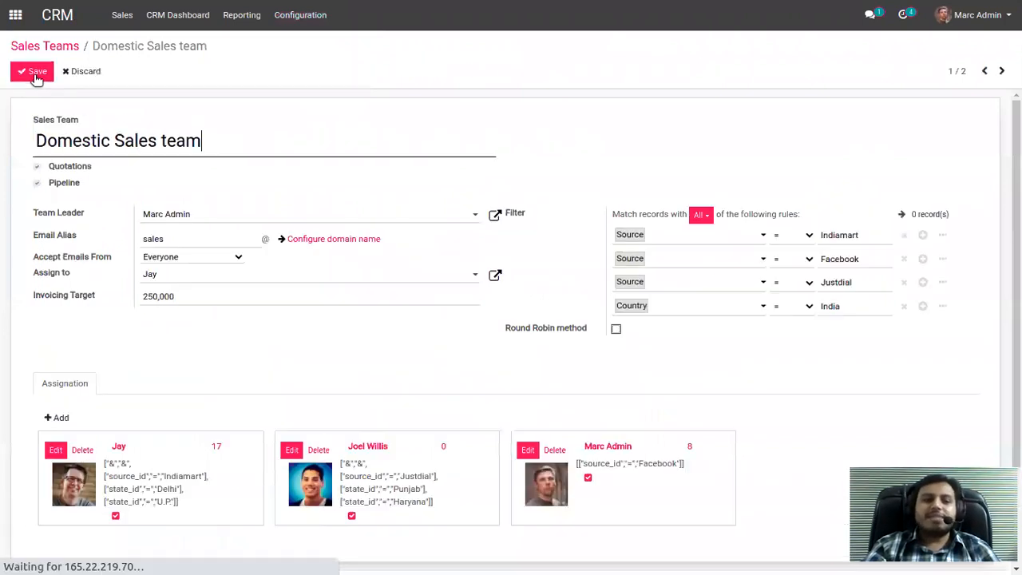
click(200, 216)
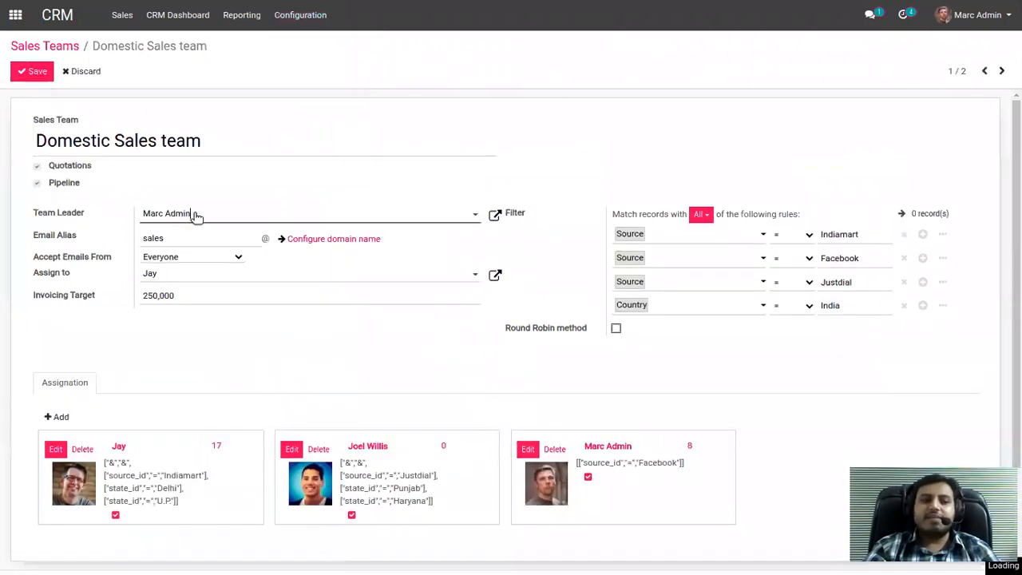
click(204, 221)
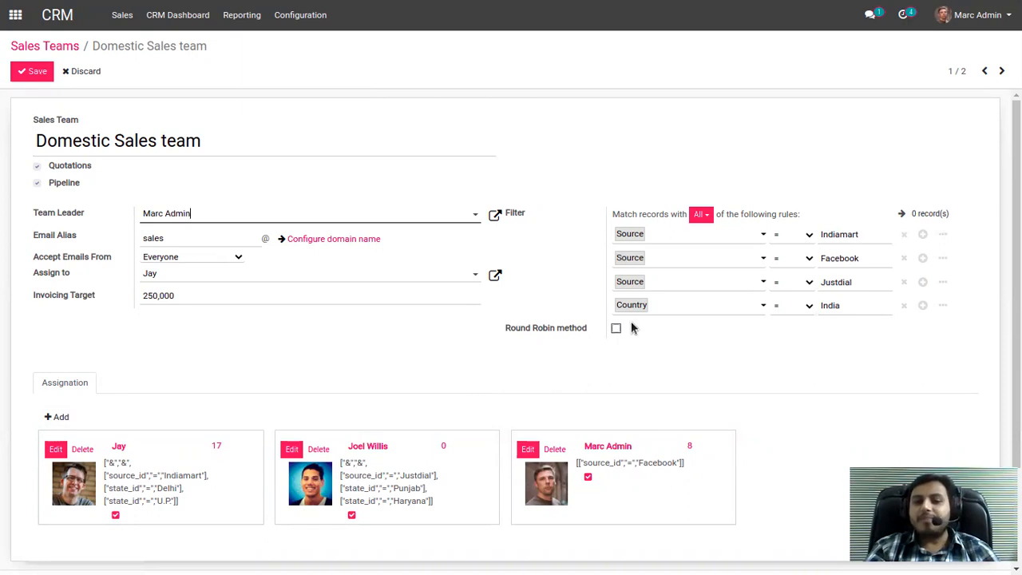
Add a Country > Country Name rule below the existing filter rules of the Domestic Sales team and remove it again.
click(922, 306)
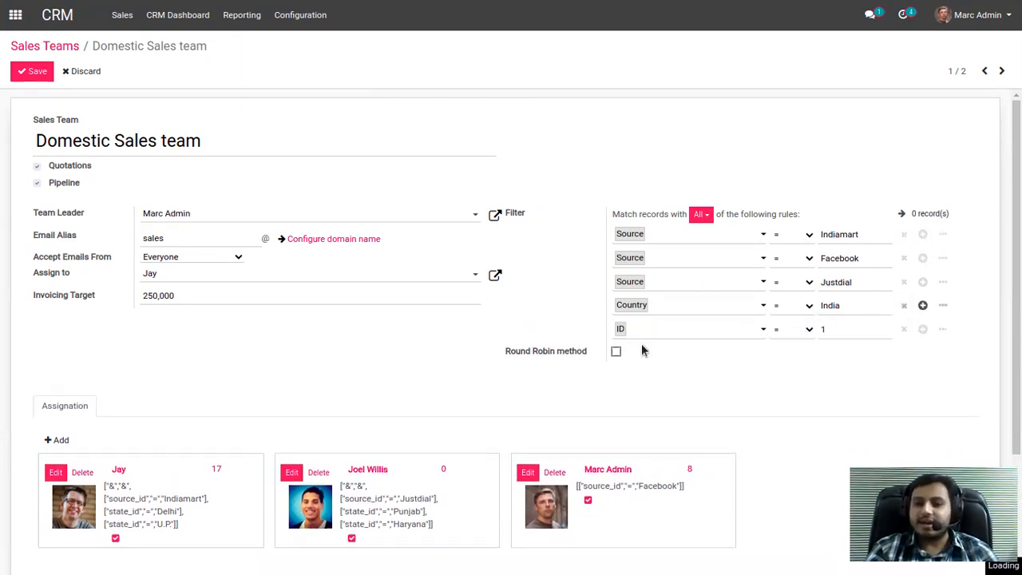
click(650, 333)
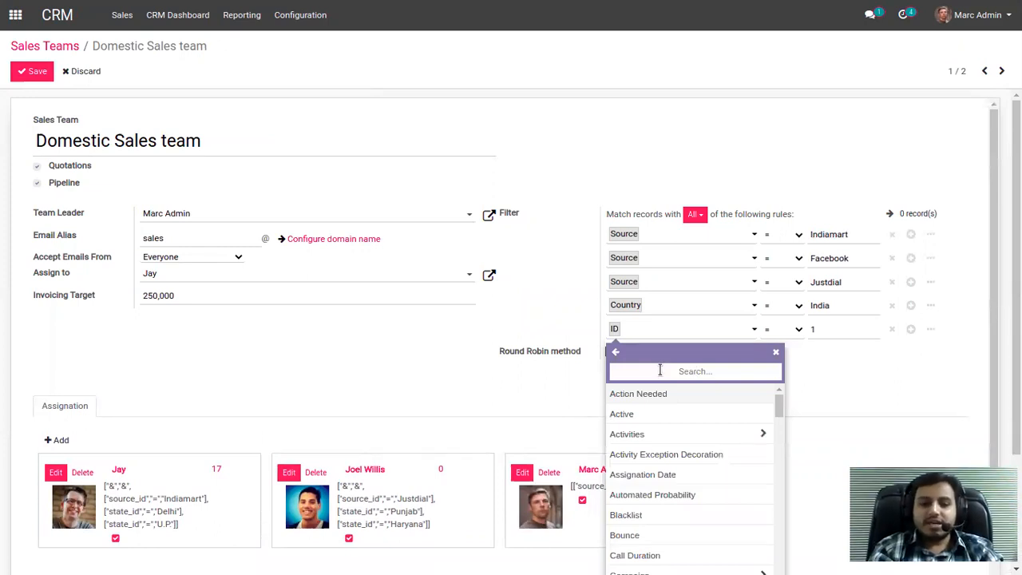
text(count)
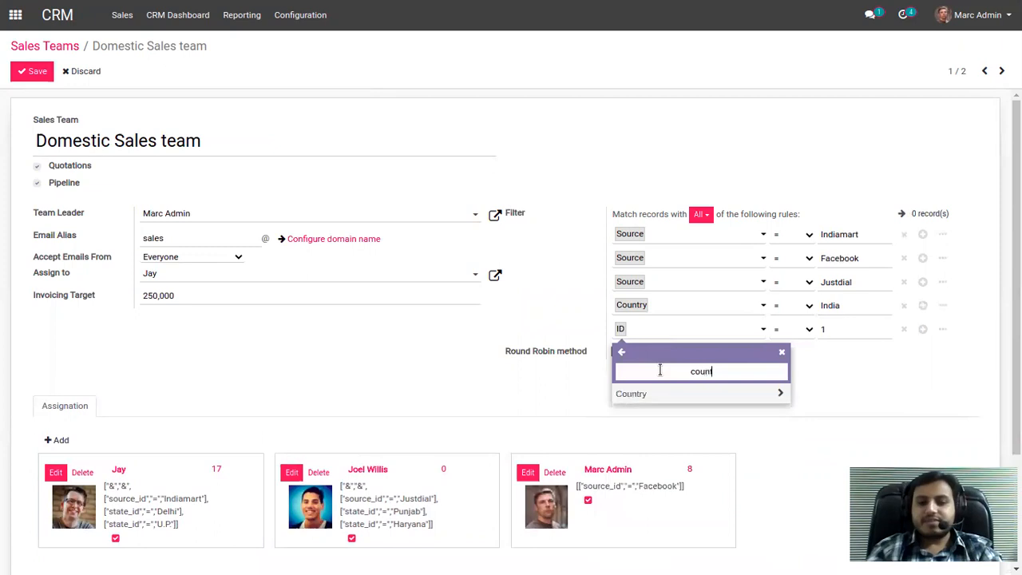
click(780, 392)
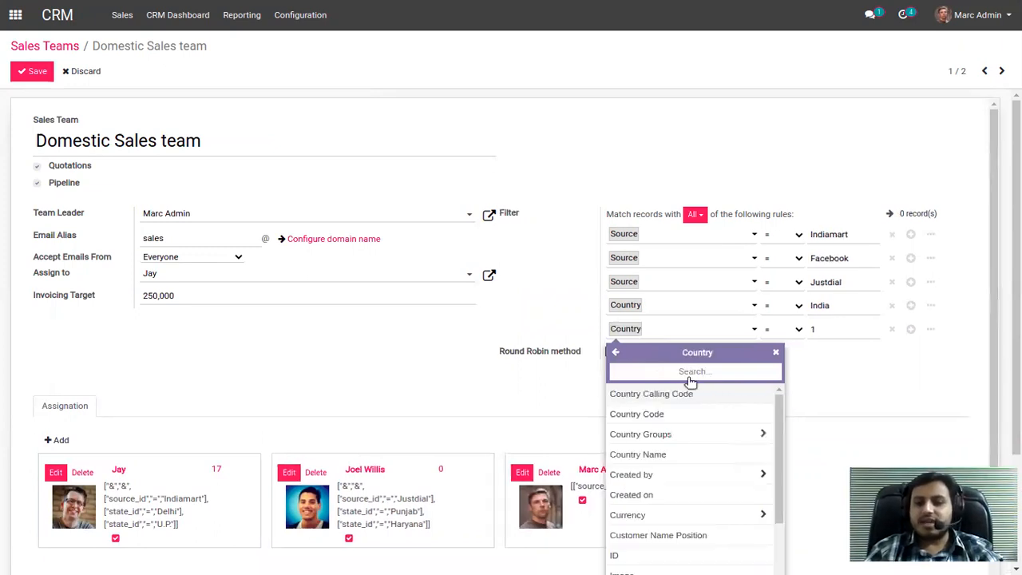
text(name)
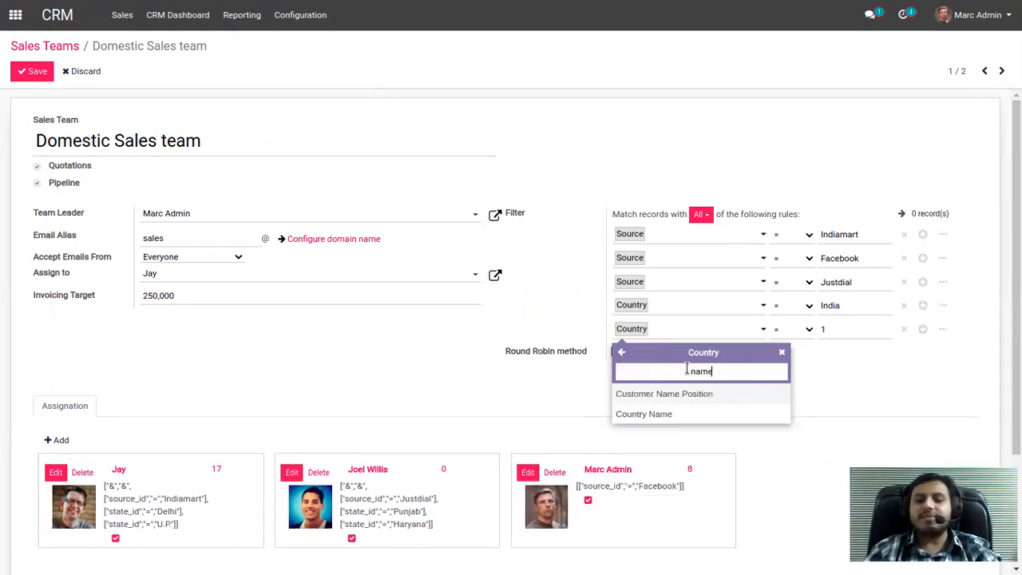
click(679, 415)
click(848, 334)
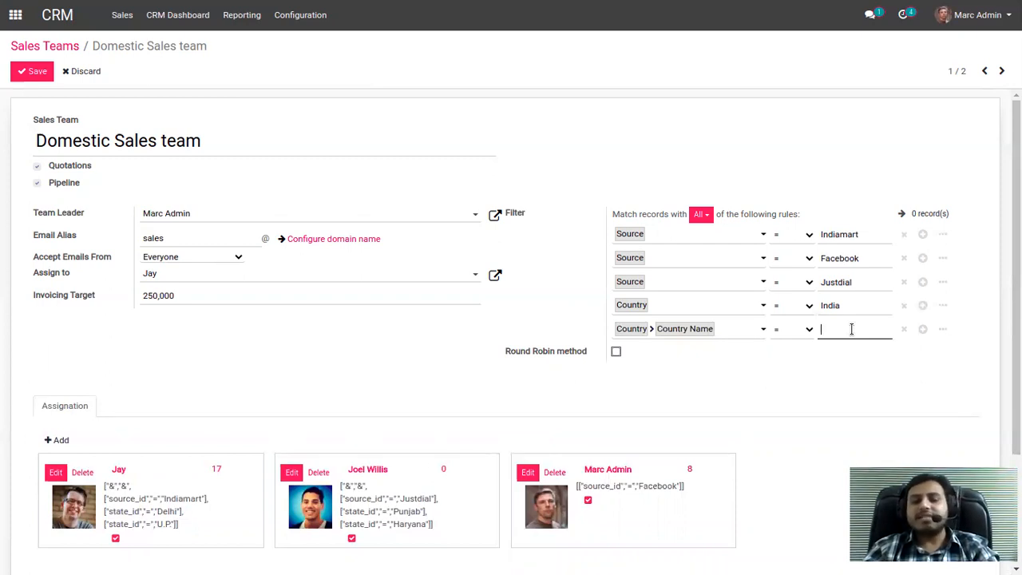
click(903, 329)
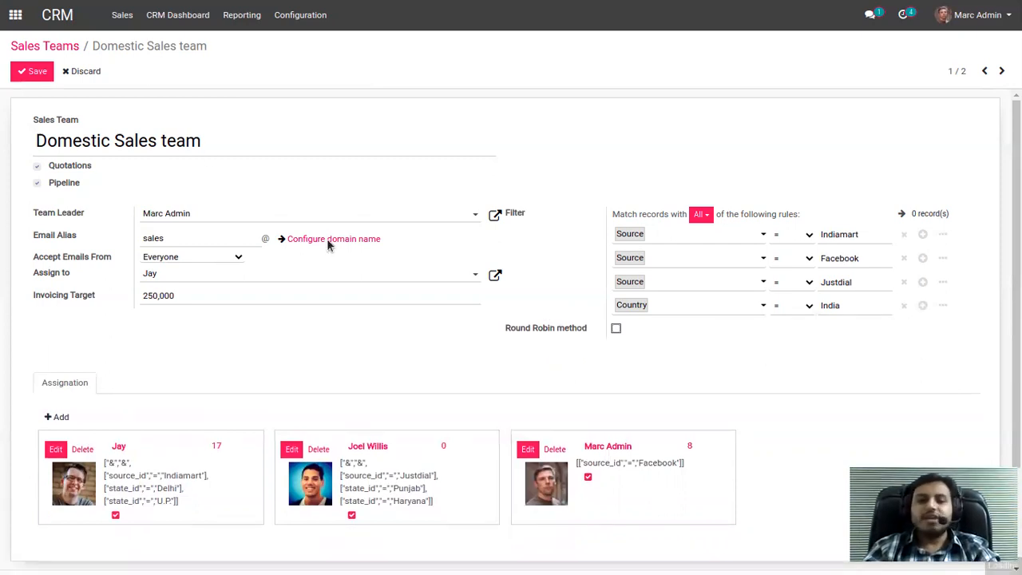
Leave the sales team settings and open the Inquiry for Computer opportunity from the New stage of the pipeline.
click(71, 48)
click(314, 105)
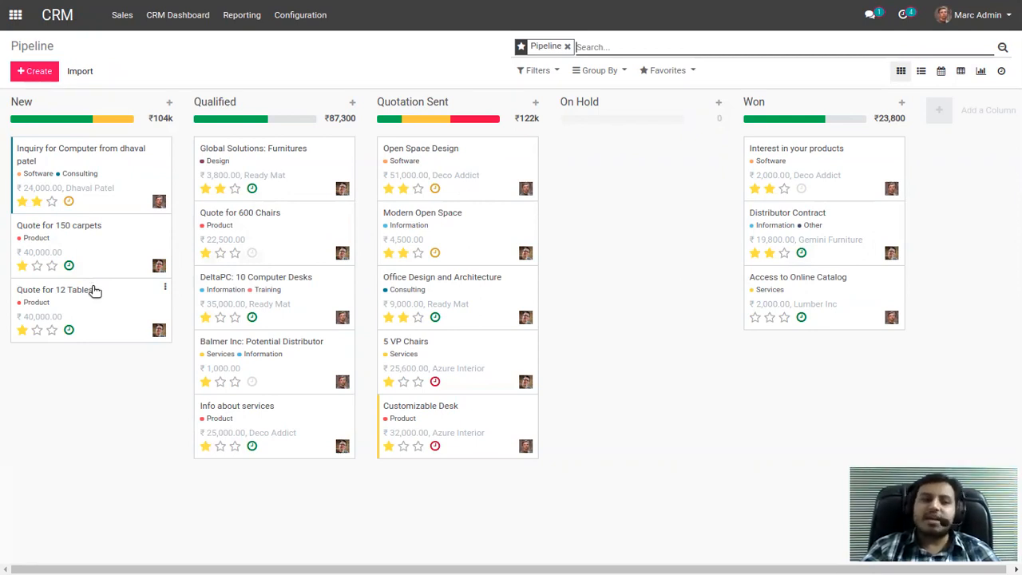
click(93, 171)
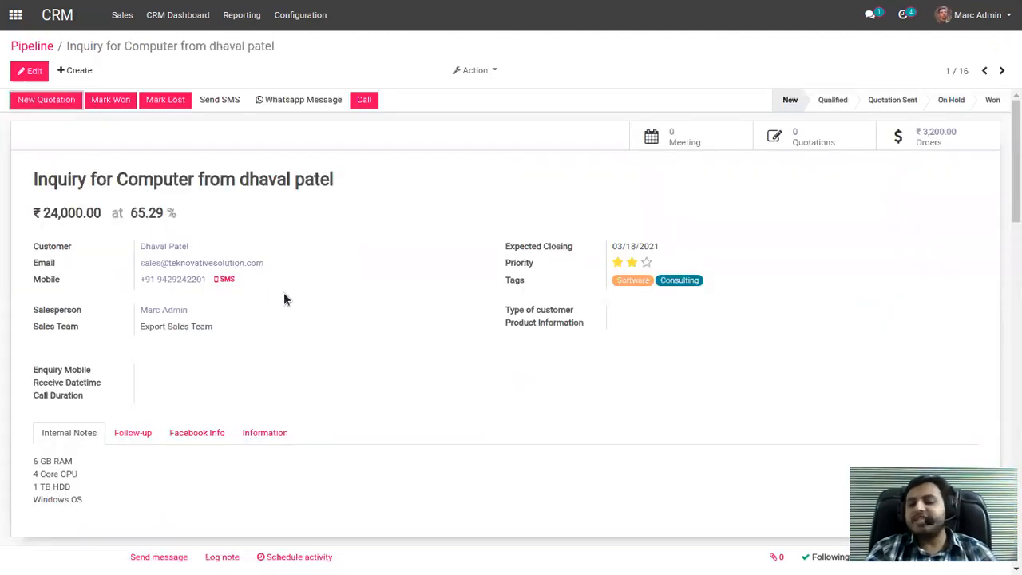
Start scheduling an activity for the opportunity, with Call as the activity type.
scroll(284, 294, down, 2)
click(292, 480)
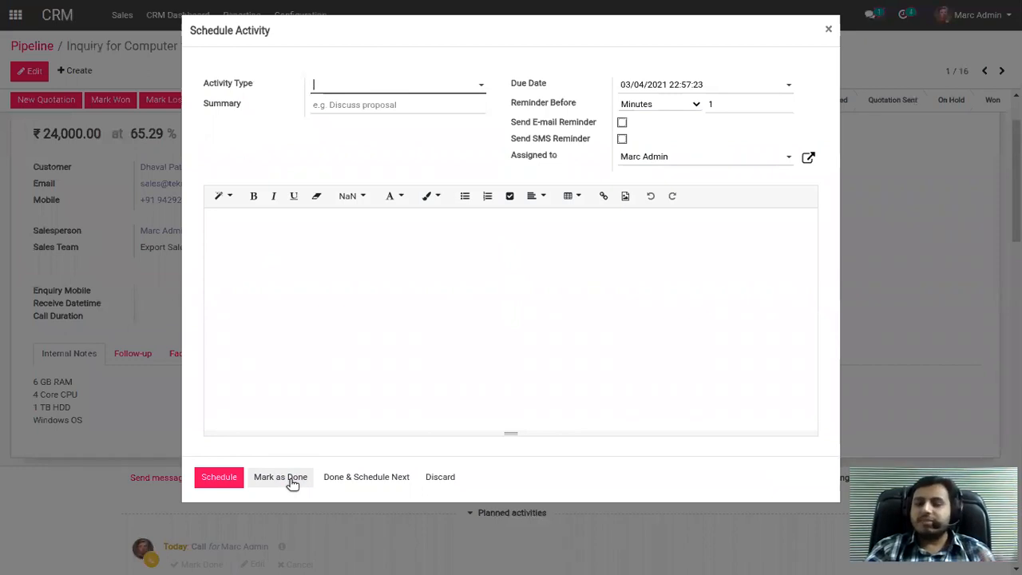
click(367, 88)
click(367, 106)
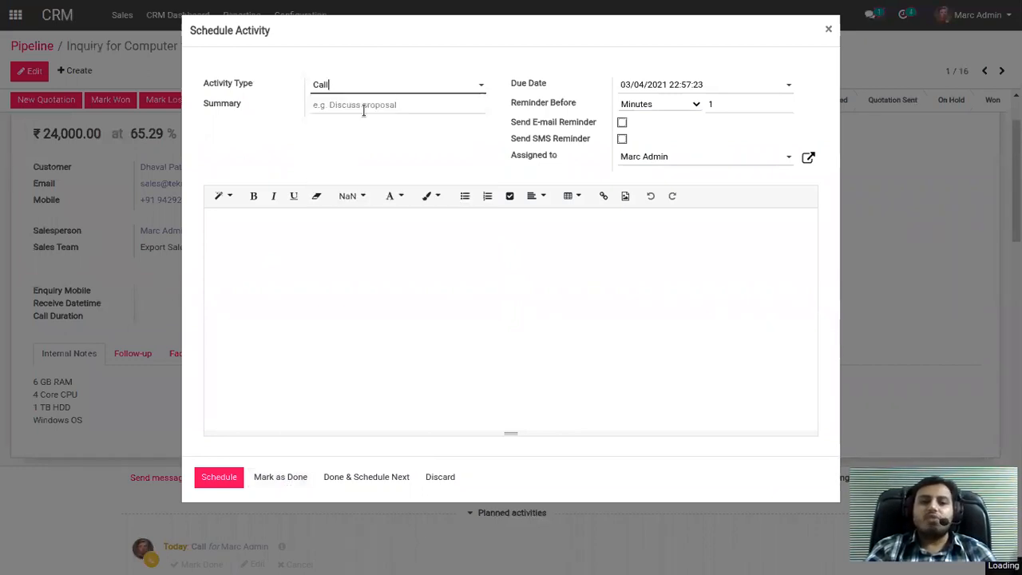
click(367, 88)
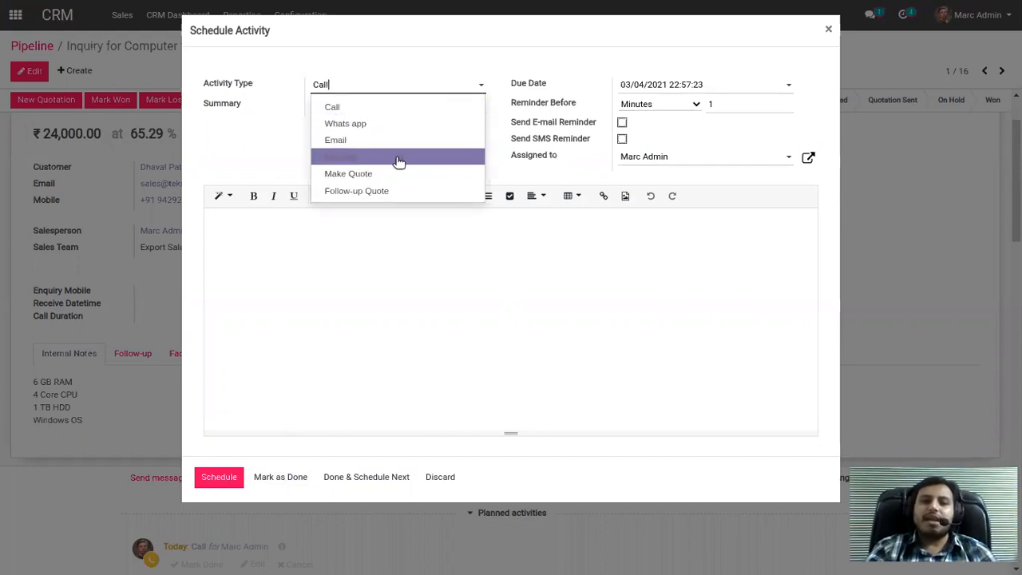
click(365, 107)
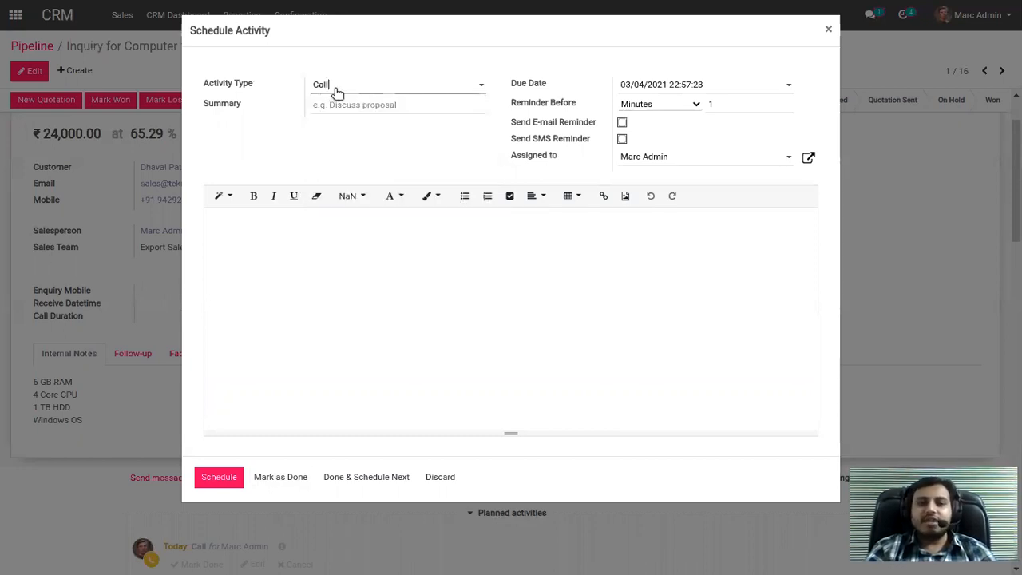
Check the activity's due date calendar and time, and the Reminder Before unit and amount choices, keeping all values.
click(663, 84)
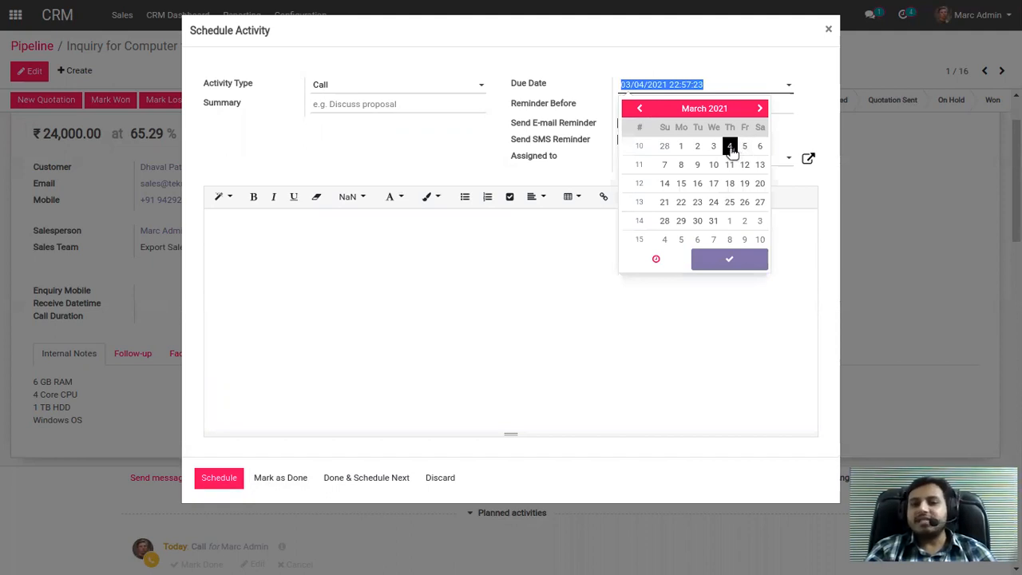
click(656, 258)
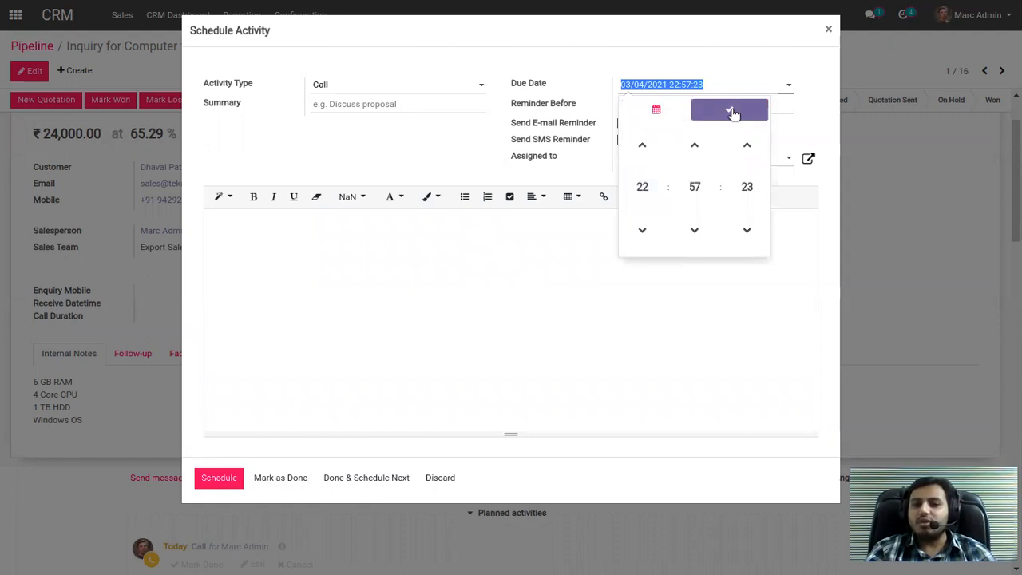
click(733, 113)
drag(576, 102, 513, 105)
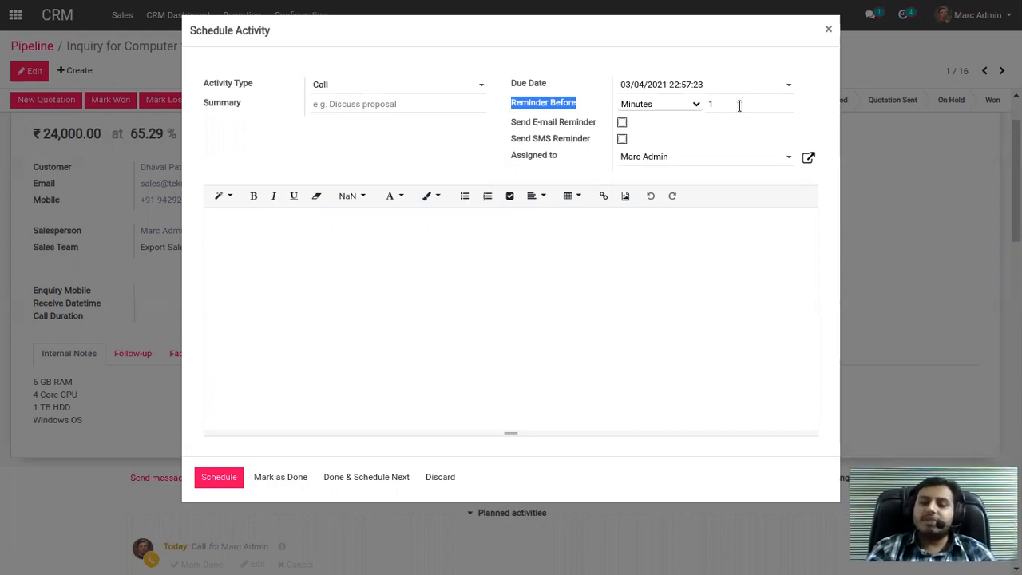
click(696, 104)
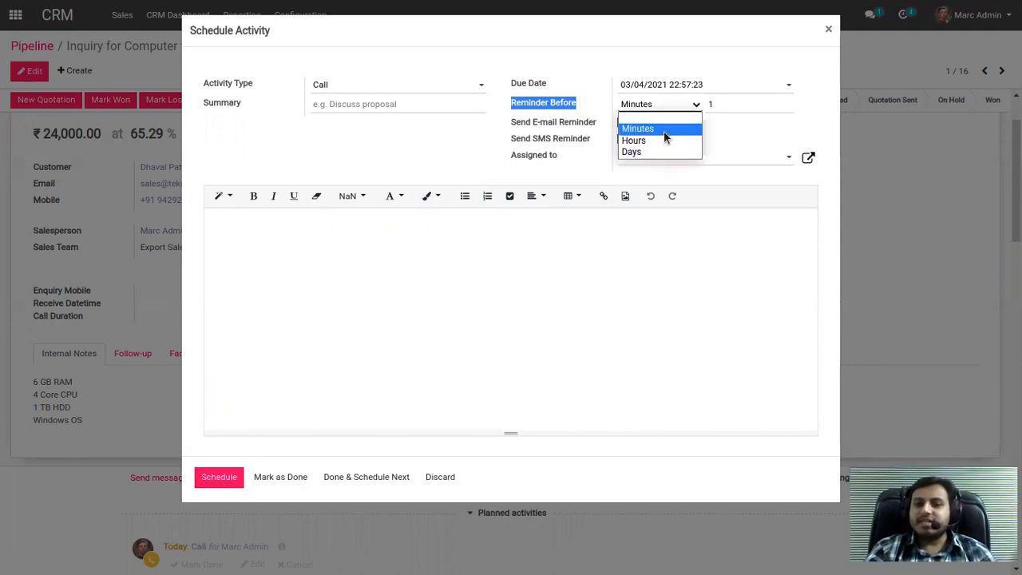
click(733, 105)
click(732, 105)
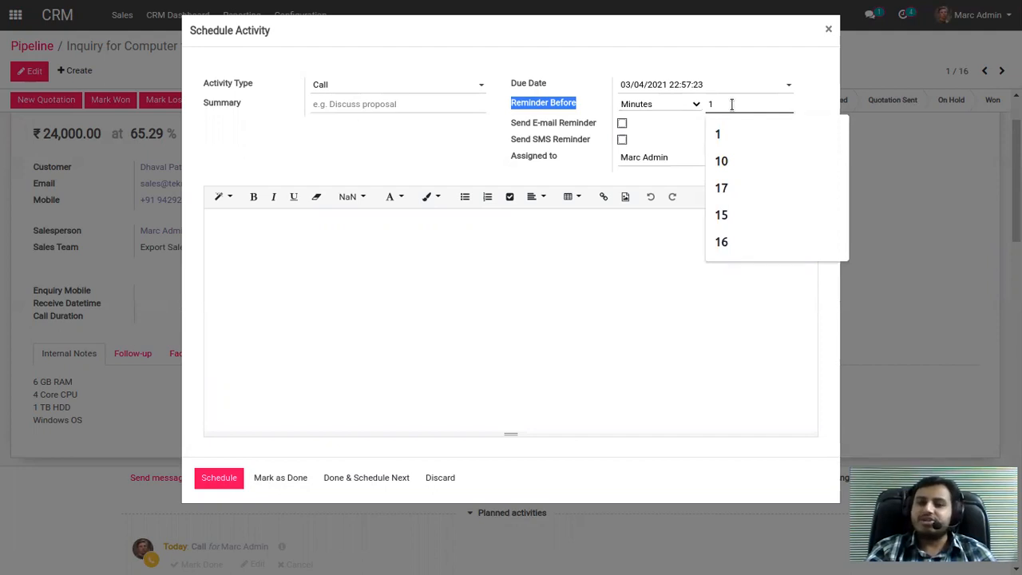
click(688, 129)
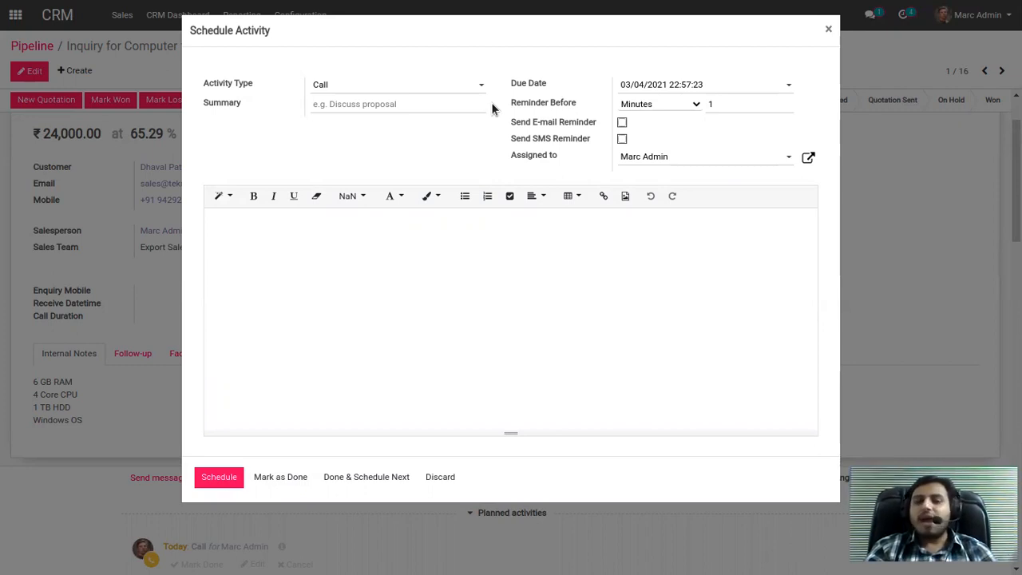
Assign the call activity to the first salesperson offered in the Assigned to choices.
click(676, 164)
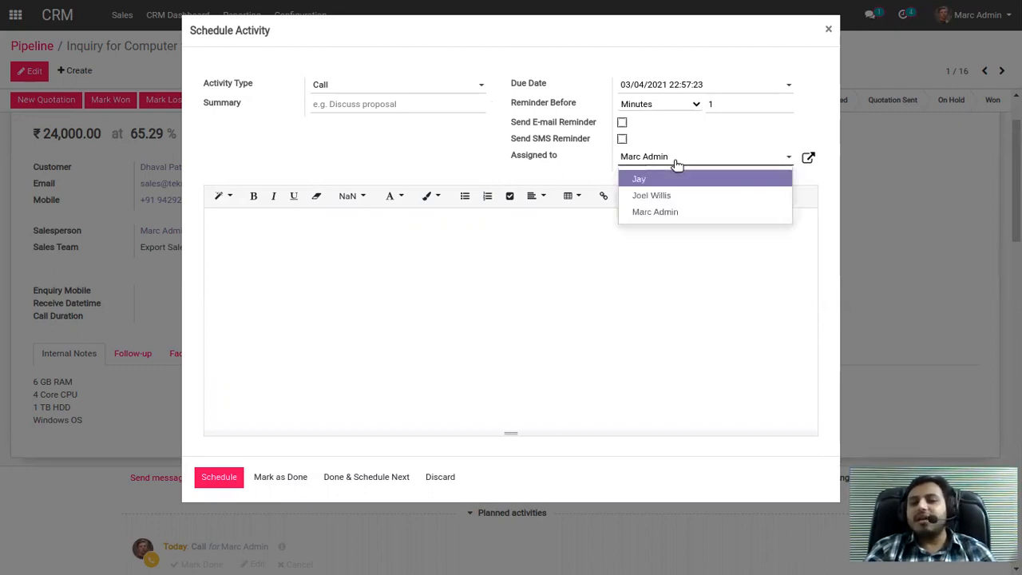
click(678, 179)
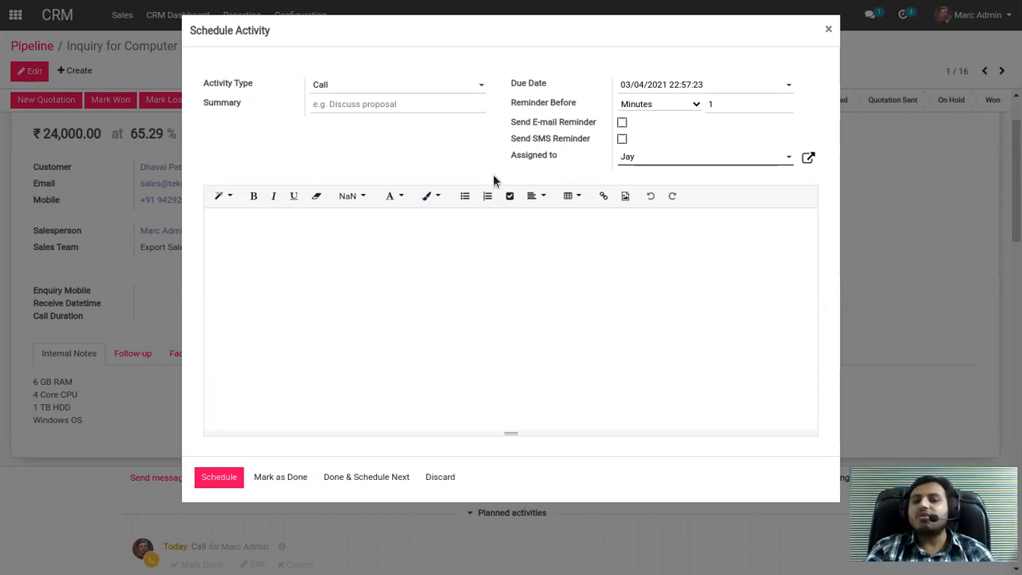
Reassign the call activity to the administrator instead of the first salesperson and schedule it on the opportunity.
click(647, 160)
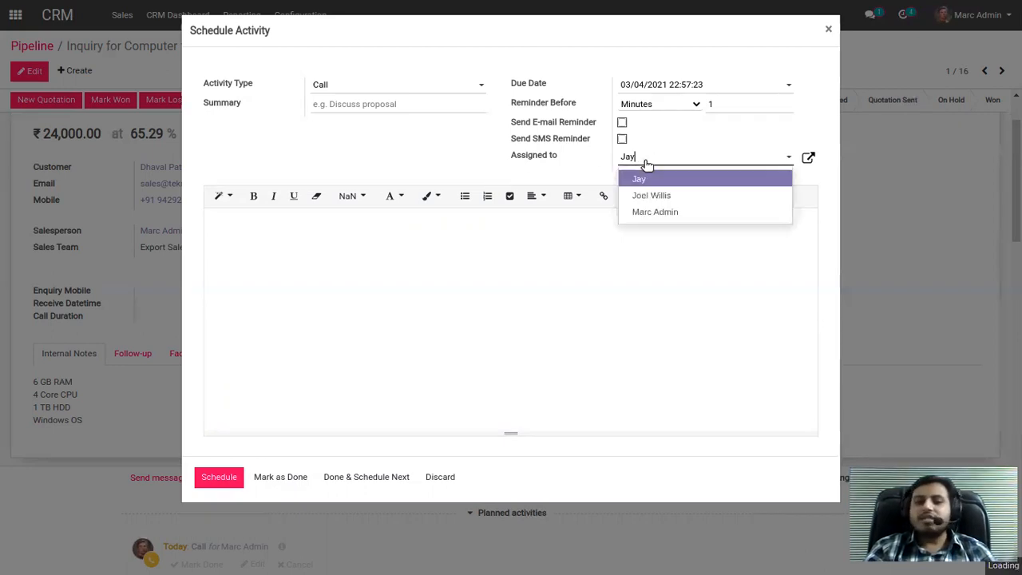
click(652, 209)
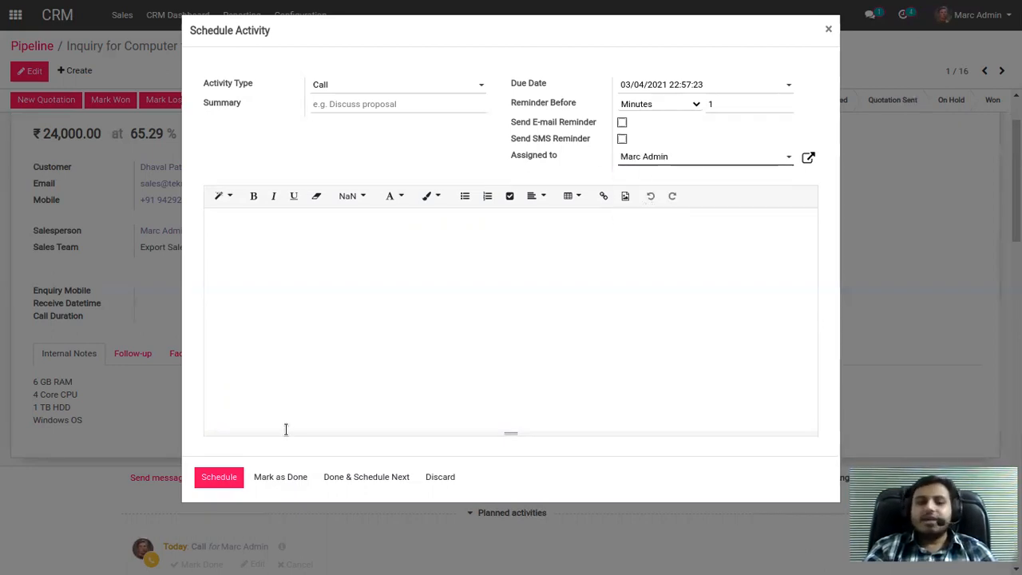
click(227, 479)
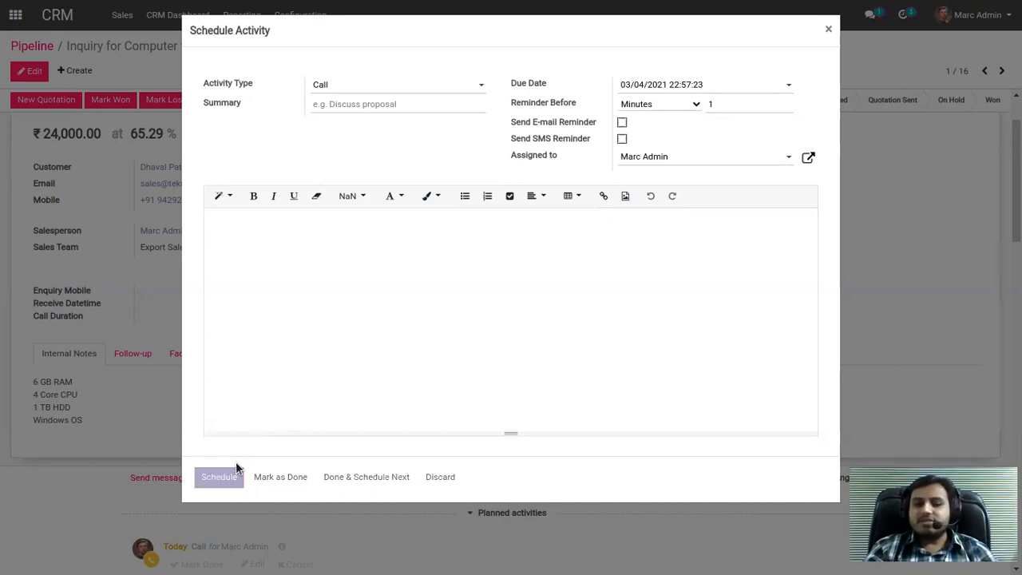
scroll(191, 511, down, 1)
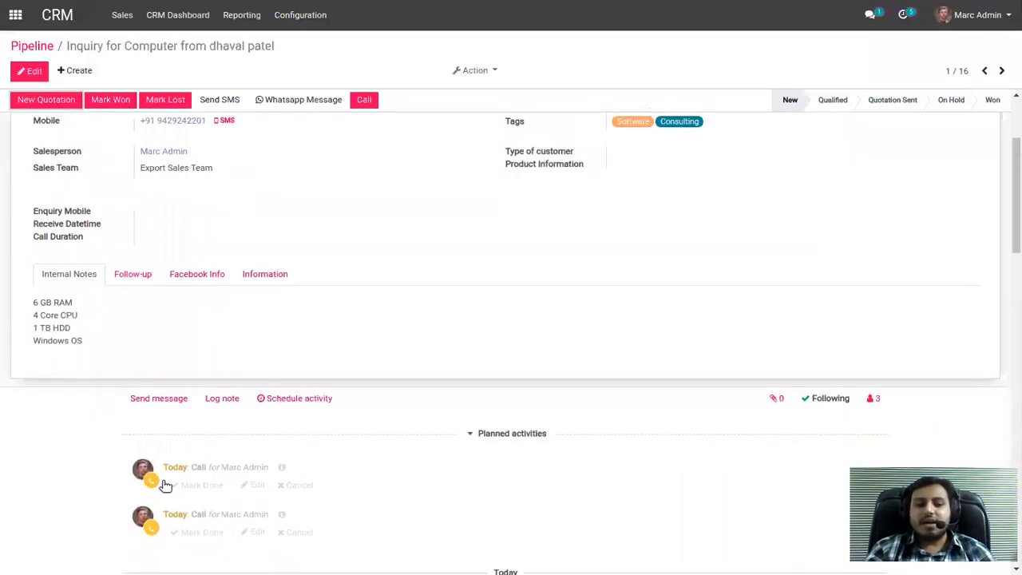
scroll(201, 299, up, 2)
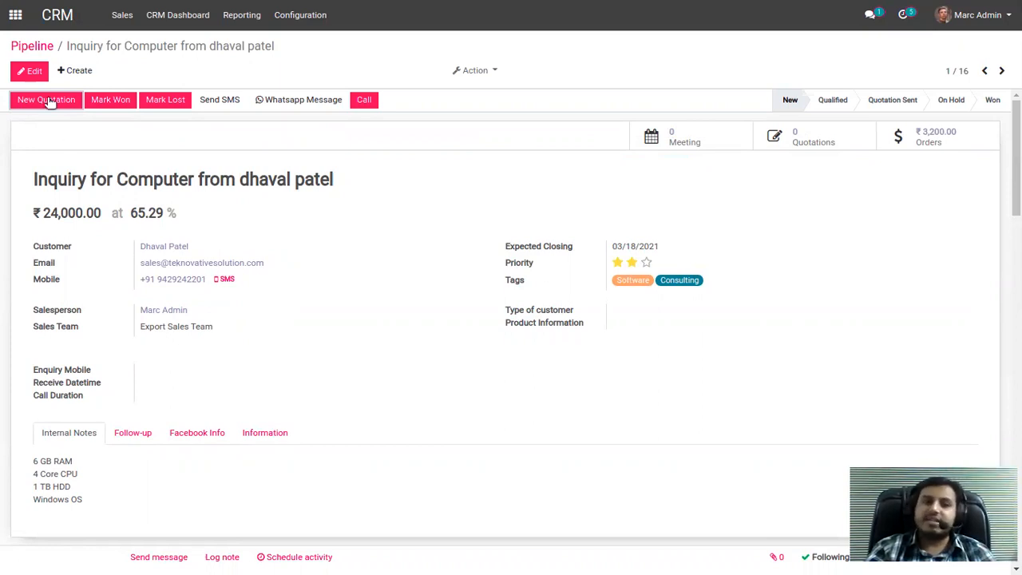
Show the pipeline by activity and filter the Call column to planned activities, switching the filter to those due today.
click(41, 49)
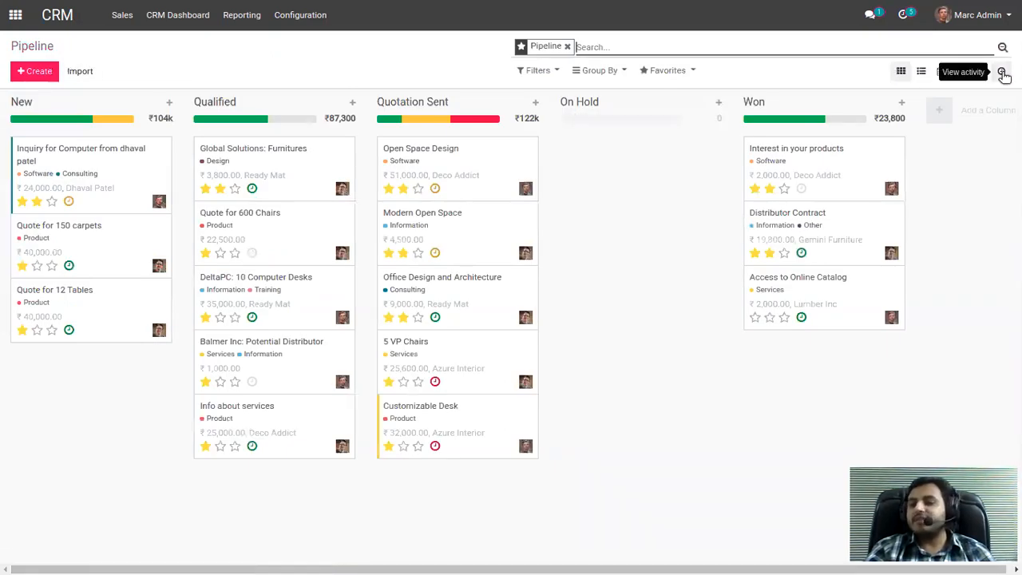
click(1002, 72)
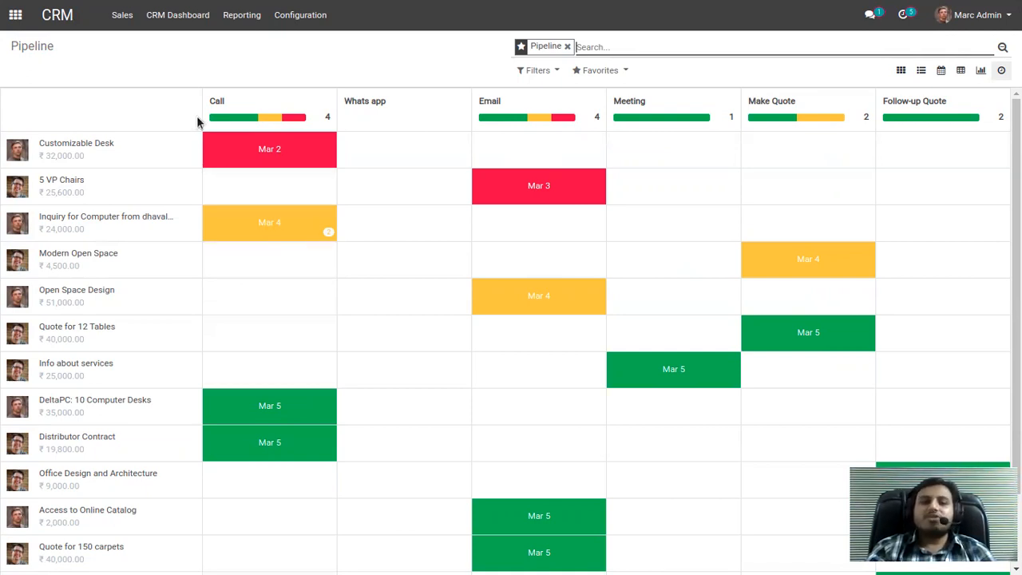
mouse_move(227, 123)
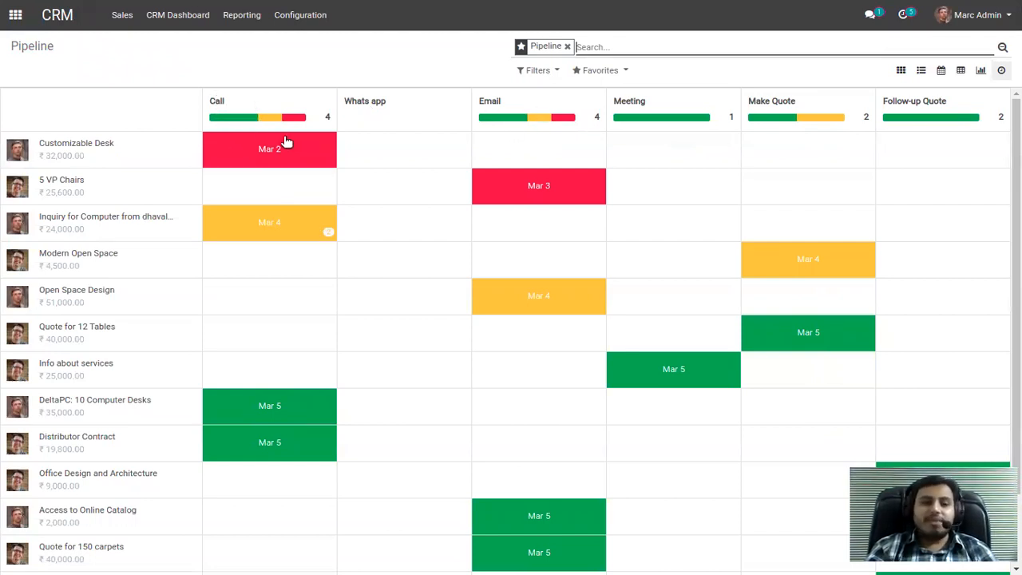
click(233, 118)
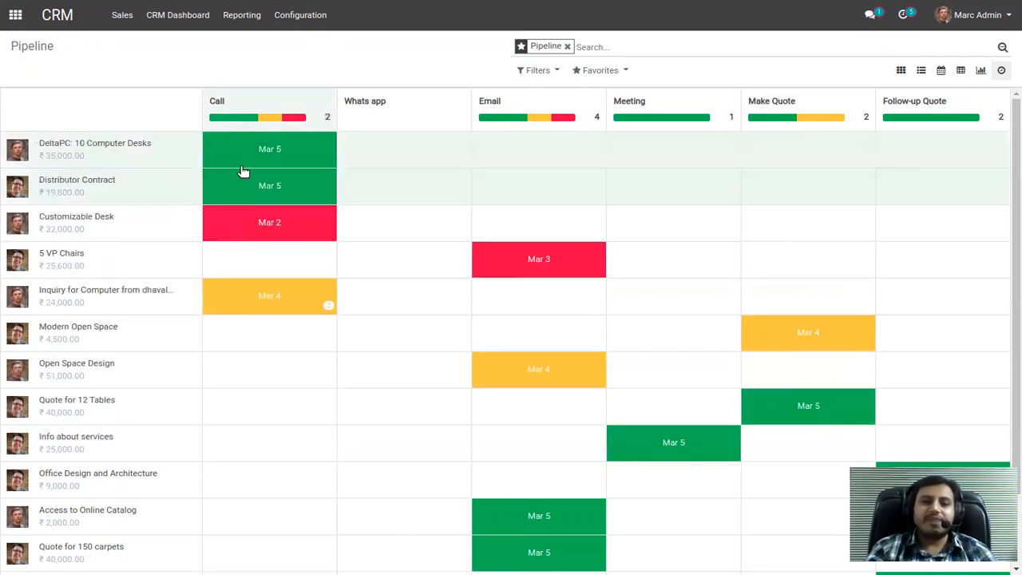
click(270, 120)
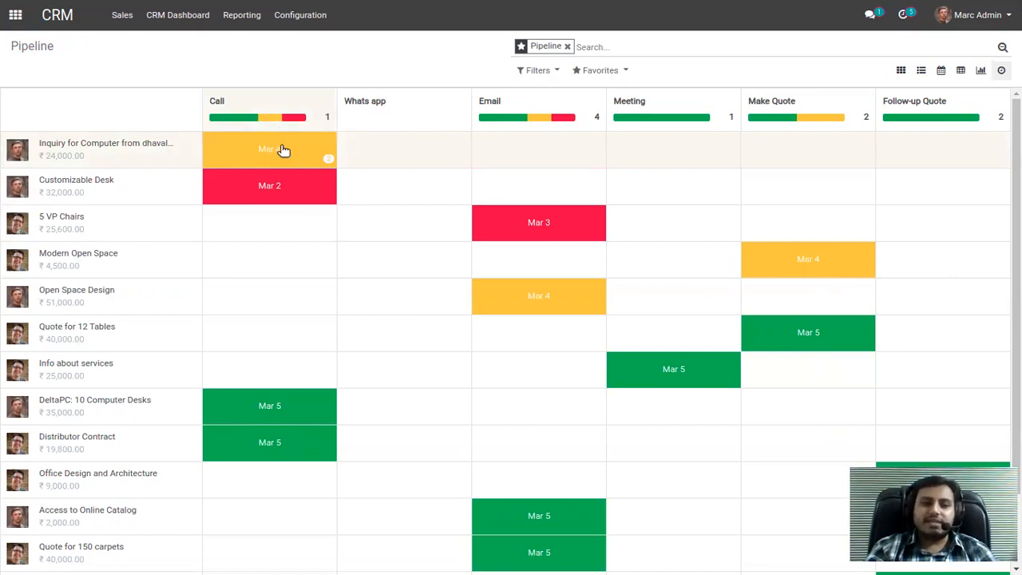
Mark the first of today's calls for the Inquiry for Computer opportunity as done with feedback "intrested", continuing to the next activity.
click(283, 150)
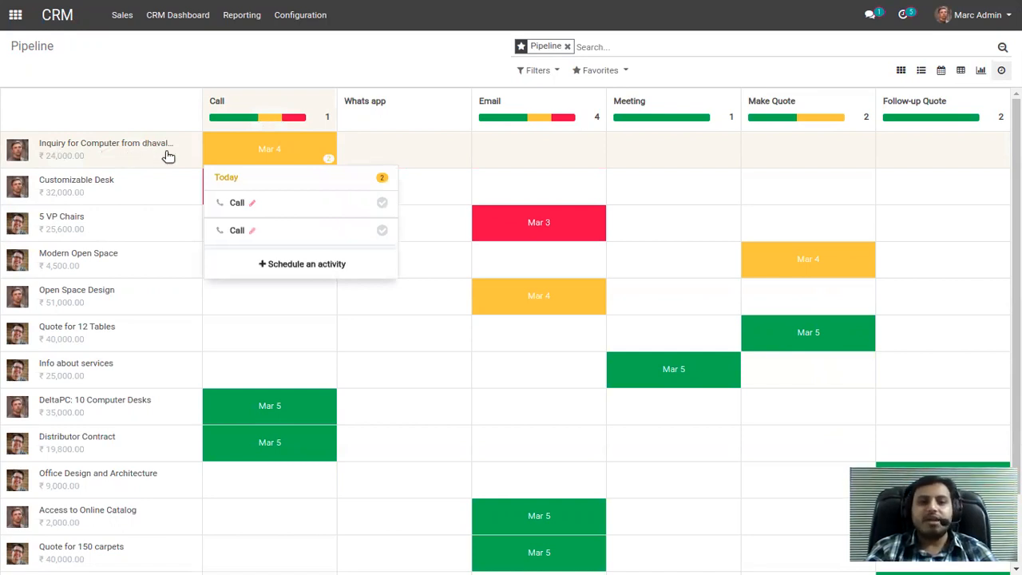
click(383, 204)
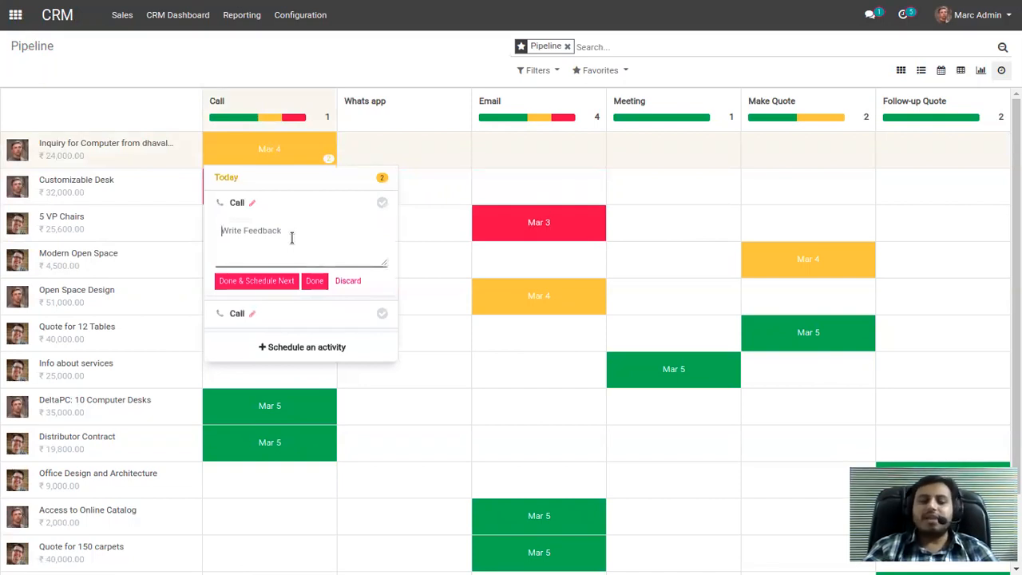
text(intrested)
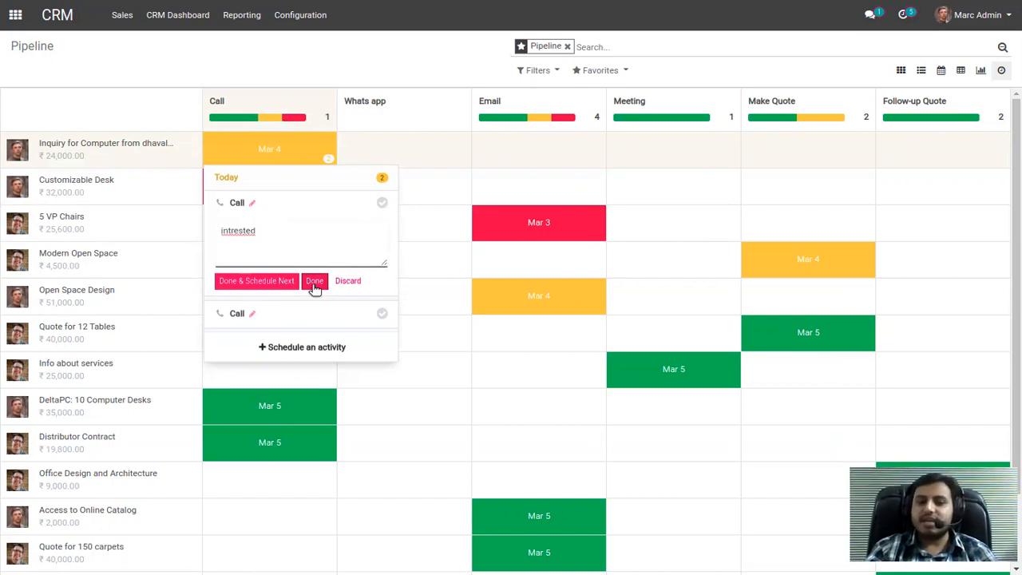
drag(274, 230, 219, 230)
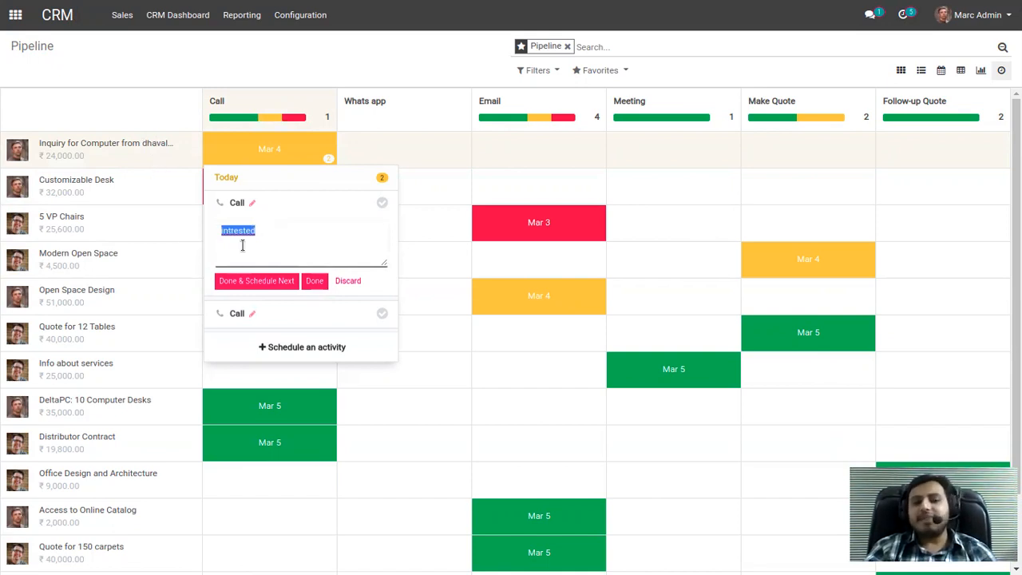
click(257, 284)
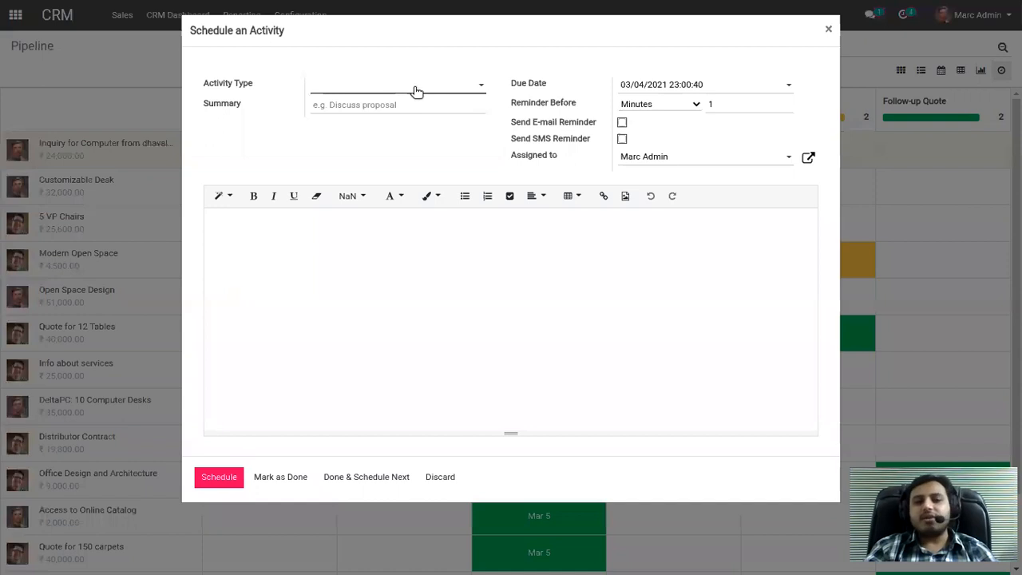
Schedule the follow-on activity as type Email with the summary "Quotation".
click(416, 90)
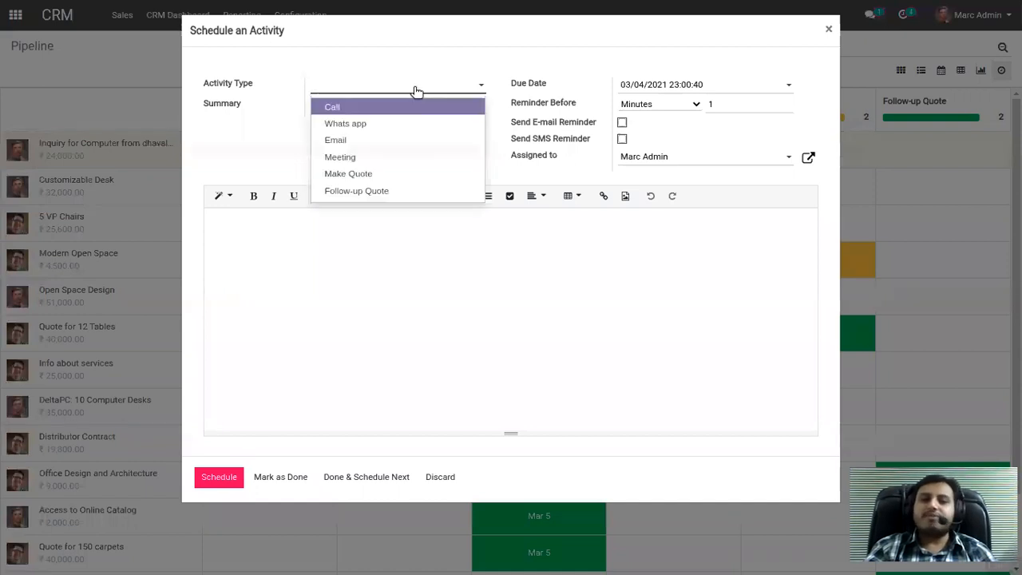
click(342, 139)
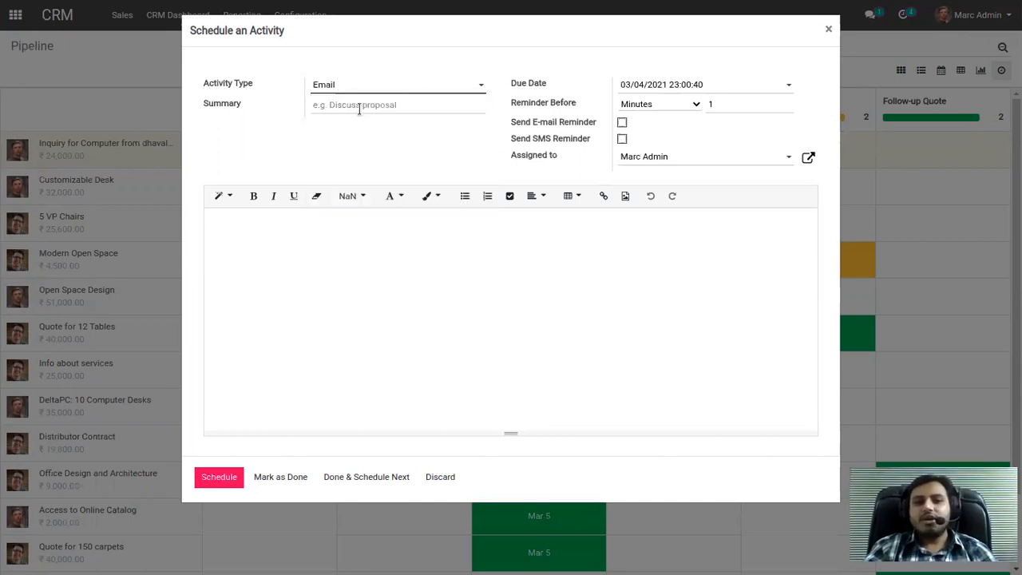
click(358, 106)
text(Quotation)
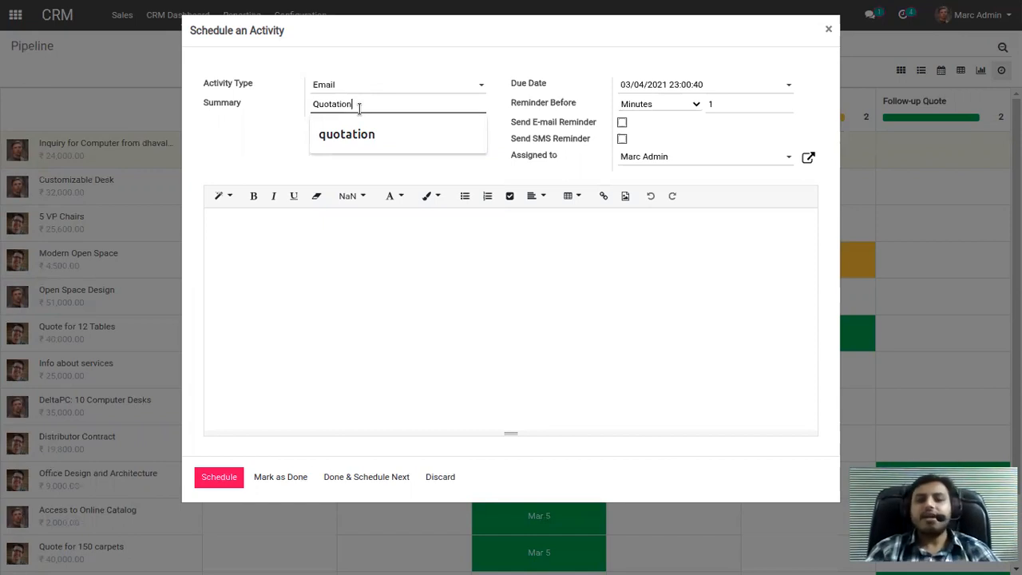
click(229, 429)
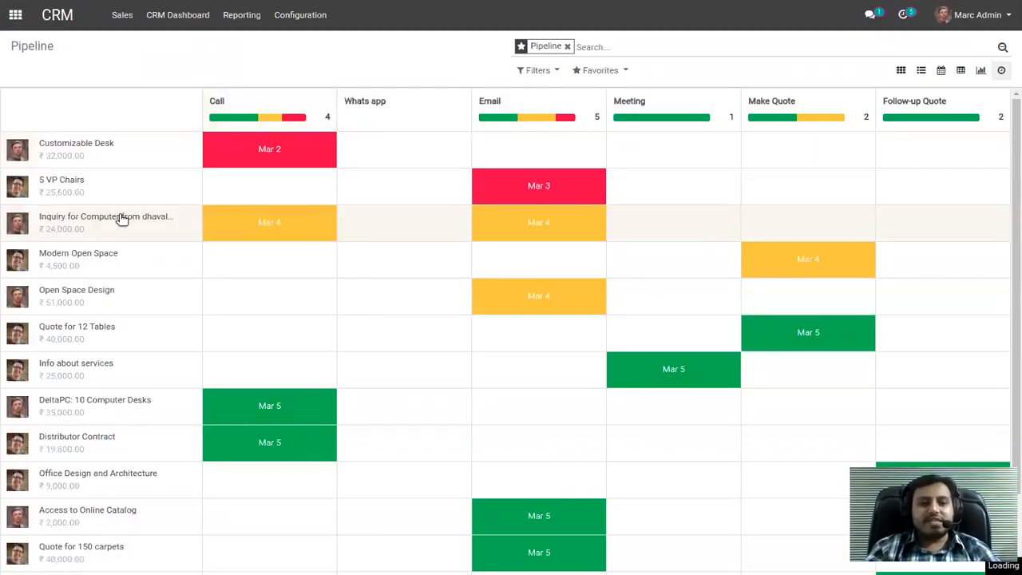
Open the Inquiry for Computer opportunity and examine its planned activities and the history of completed calls, reminders and stage changes.
click(104, 230)
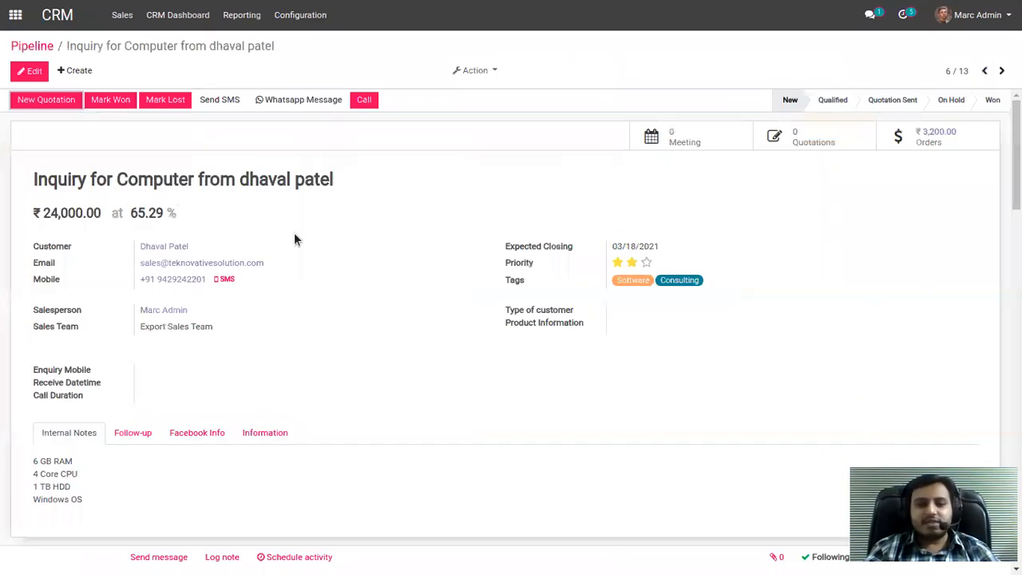
scroll(320, 331, down, 2)
scroll(181, 360, down, 3)
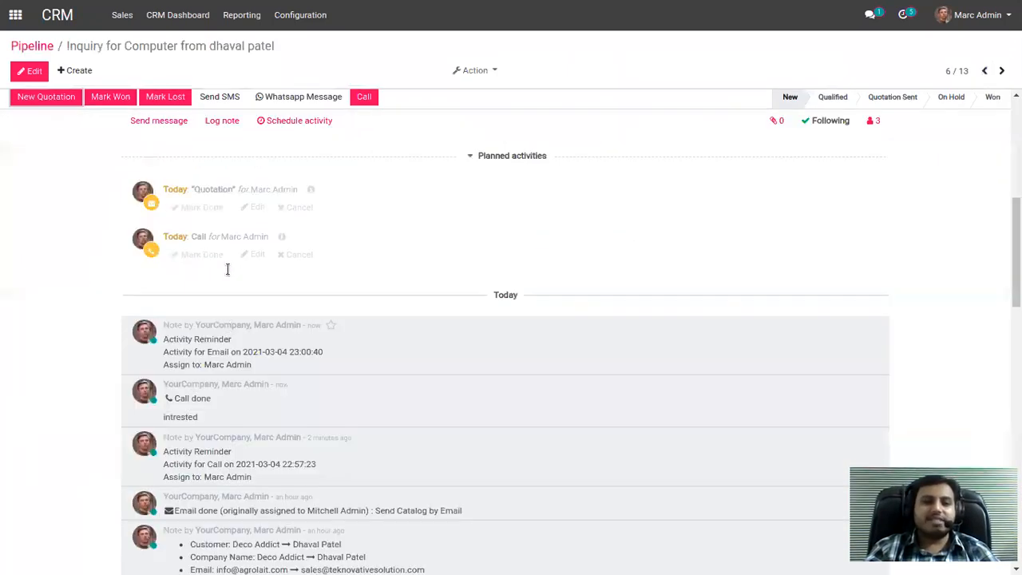
scroll(228, 270, down, 2)
drag(173, 279, 214, 278)
mouse_move(272, 265)
mouse_down()
mouse_move(228, 265)
mouse_move(288, 264)
mouse_up()
double_click(287, 264)
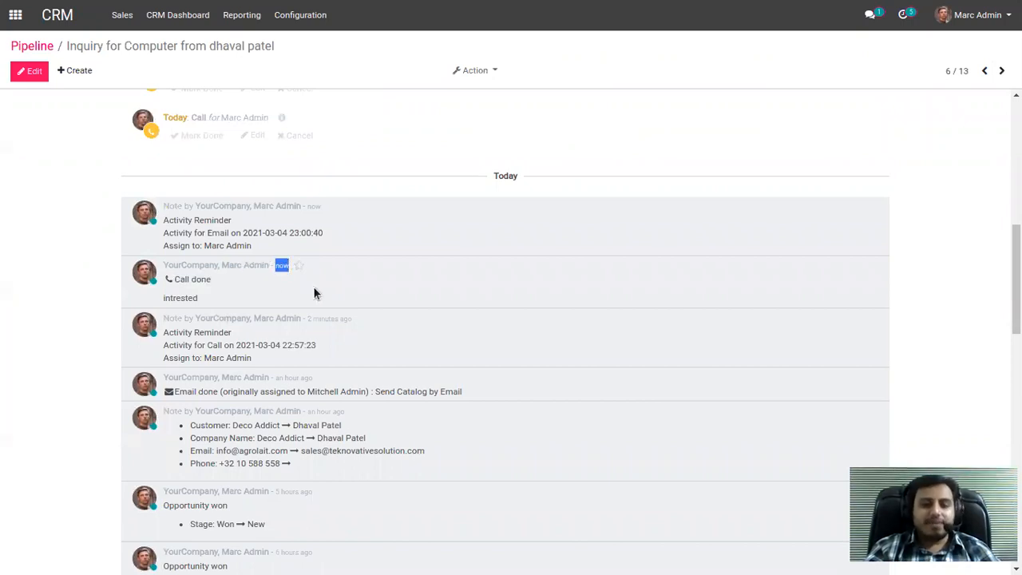
scroll(297, 299, down, 1)
scroll(289, 321, down, 2)
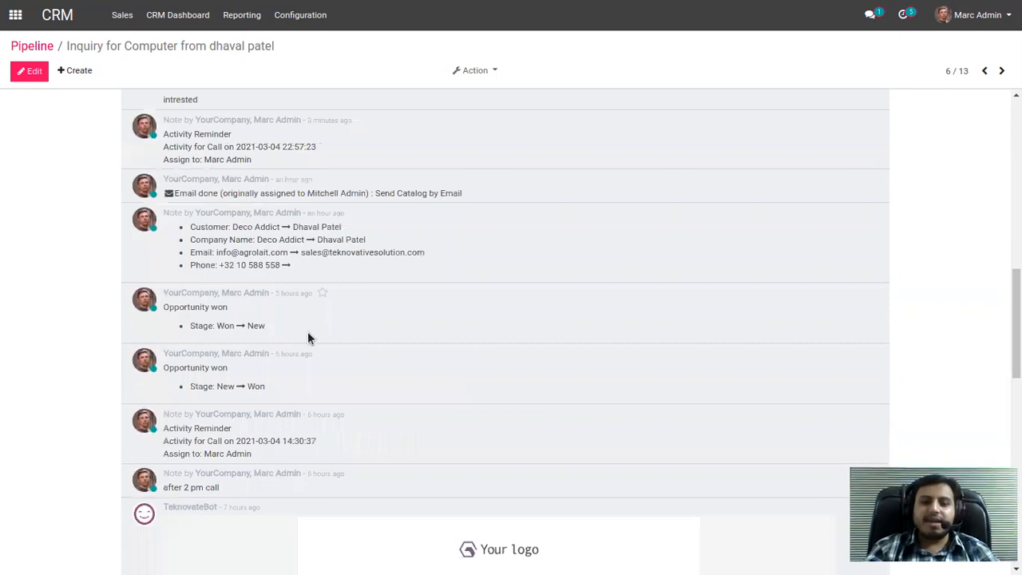
scroll(308, 337, down, 1)
scroll(301, 334, up, 5)
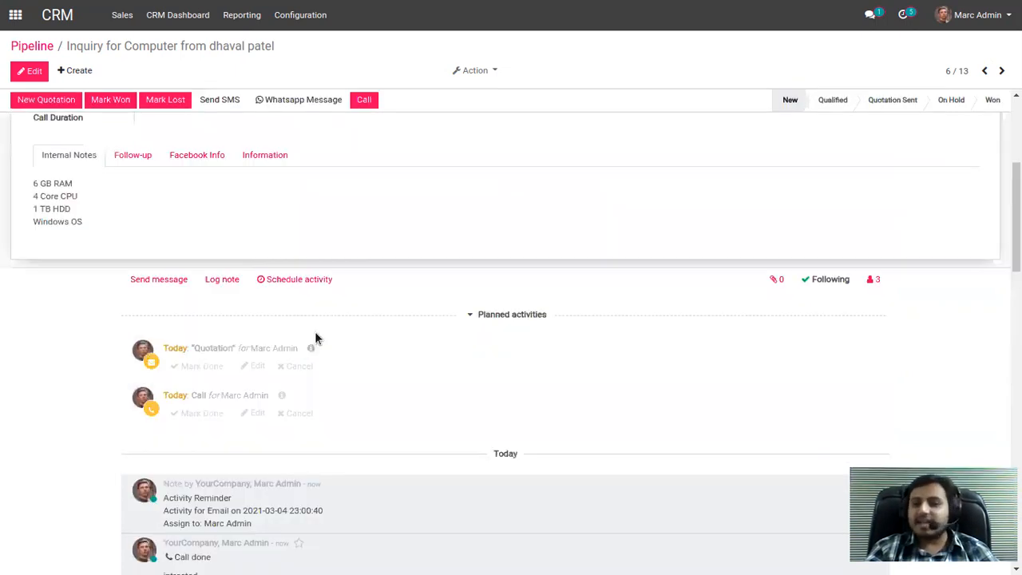
scroll(315, 339, up, 3)
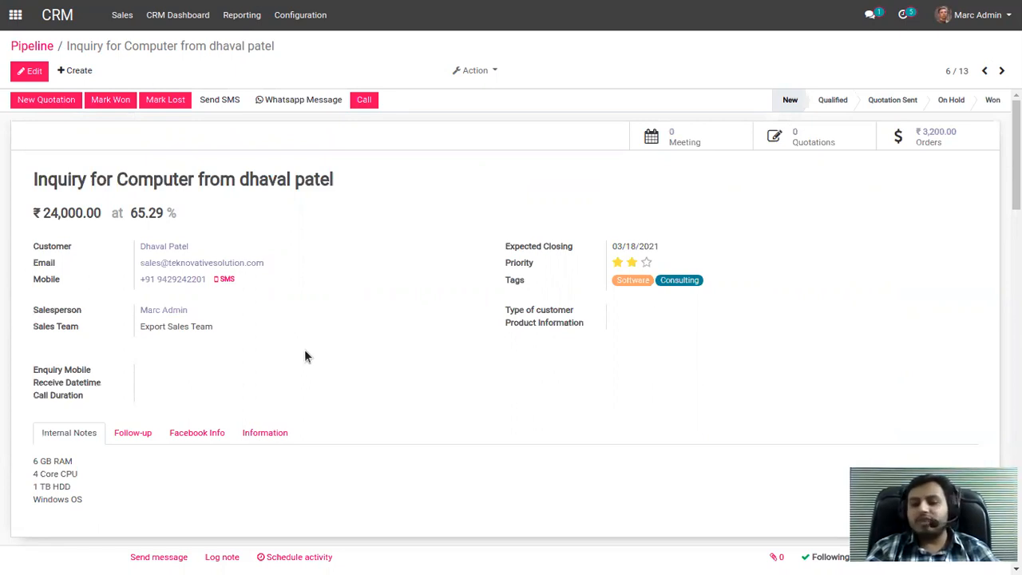
Create and save a quotation from the opportunity with product [E-COM06] Corner Desk Right Sit, and try to send it by email.
click(36, 103)
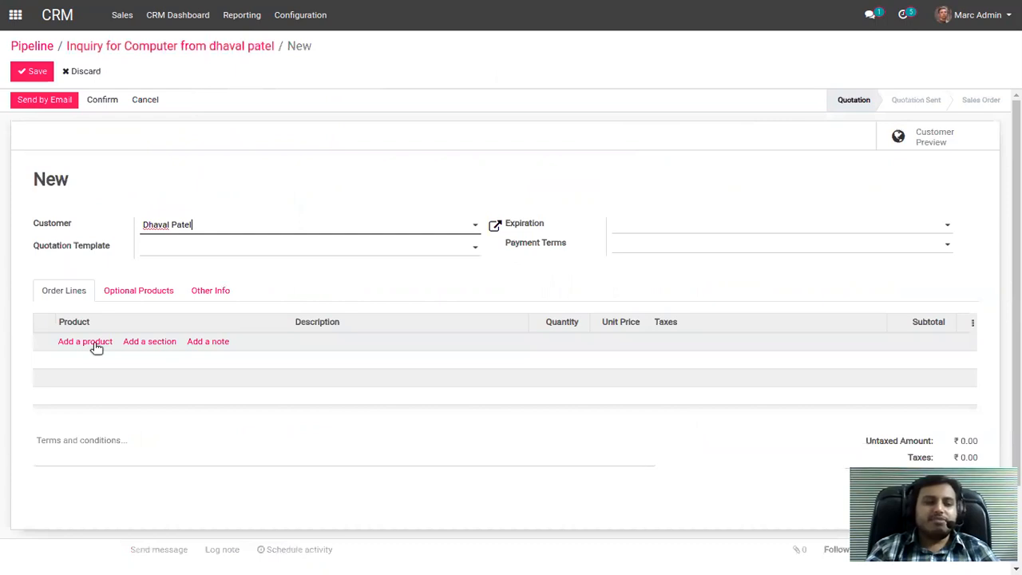
click(96, 347)
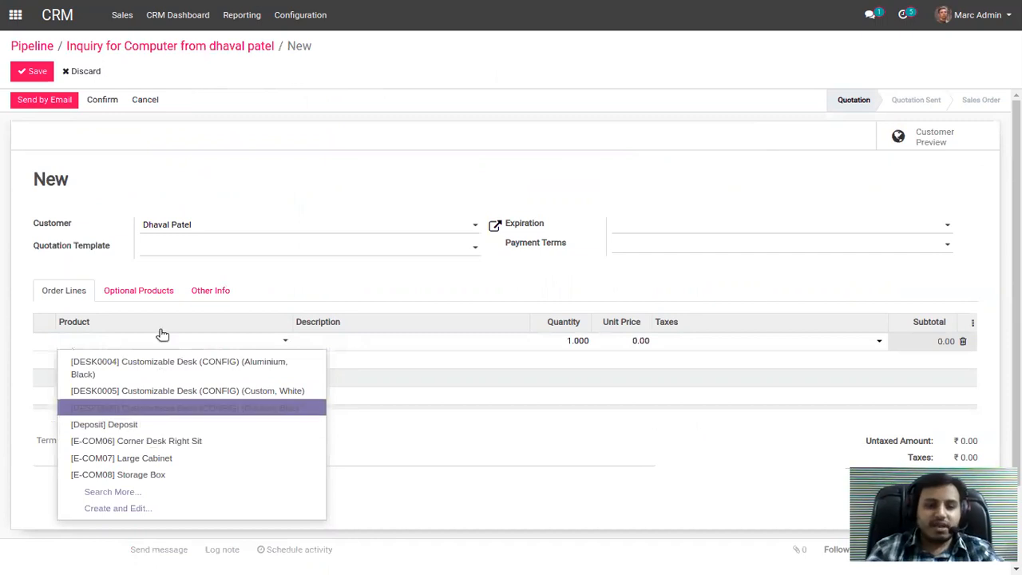
text(com)
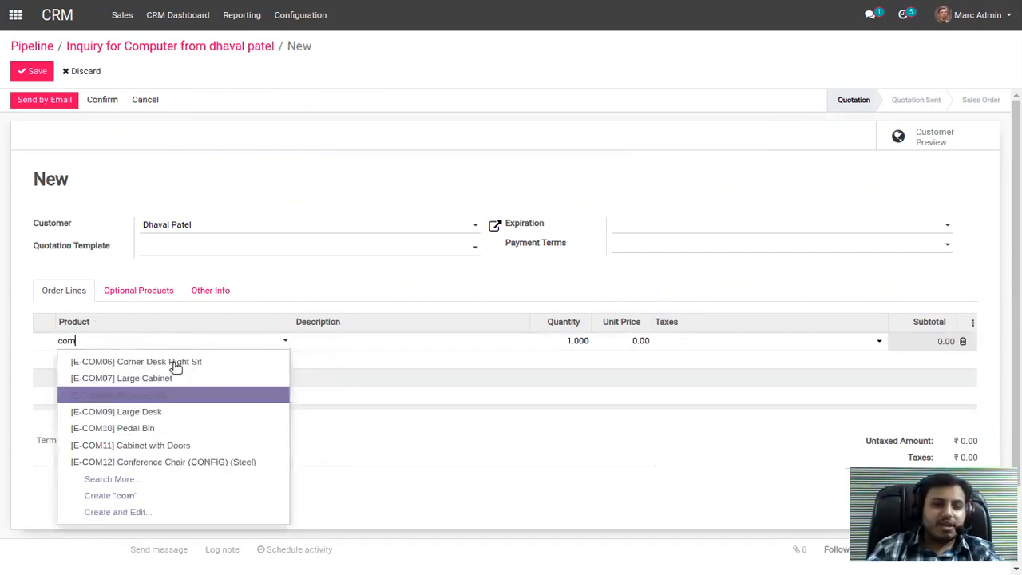
click(110, 358)
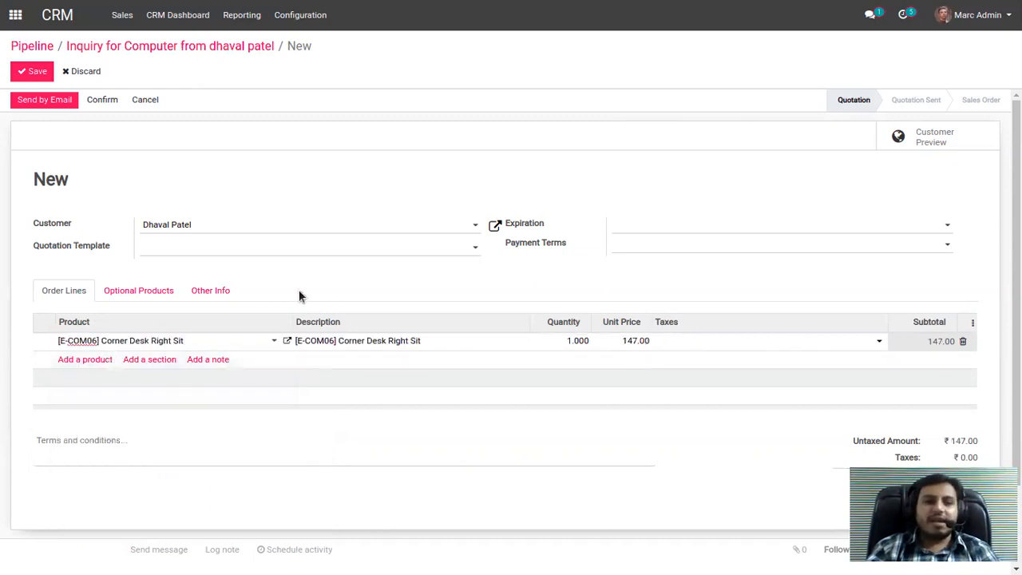
click(36, 72)
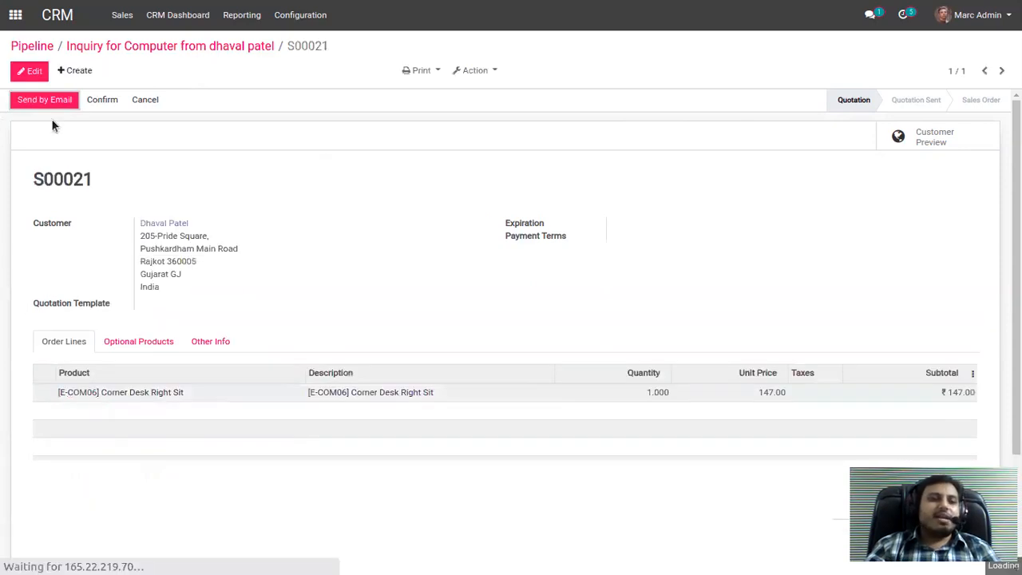
click(34, 104)
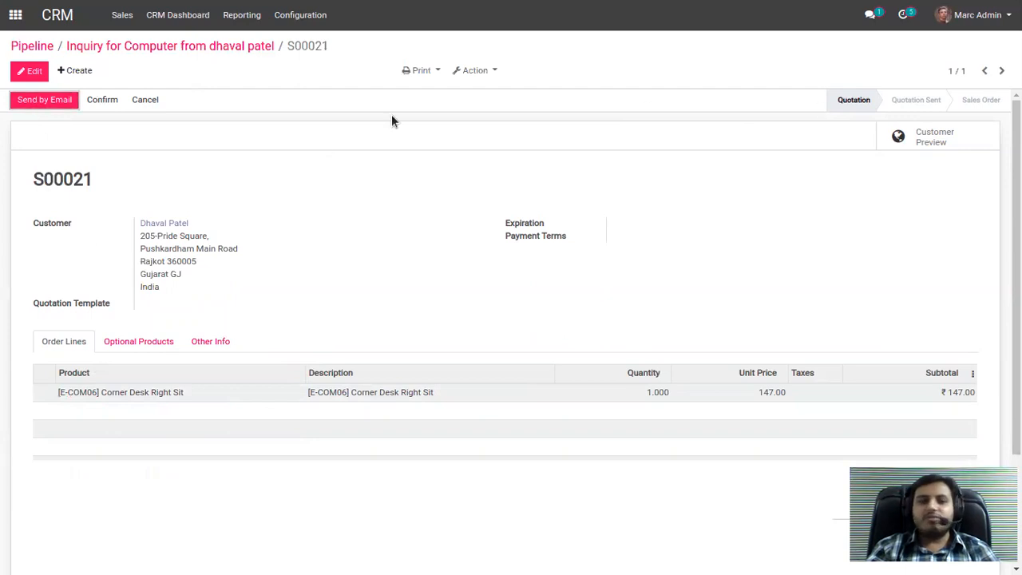
Switch to the Sales app to view the quotations list, and return to the CRM app.
click(15, 16)
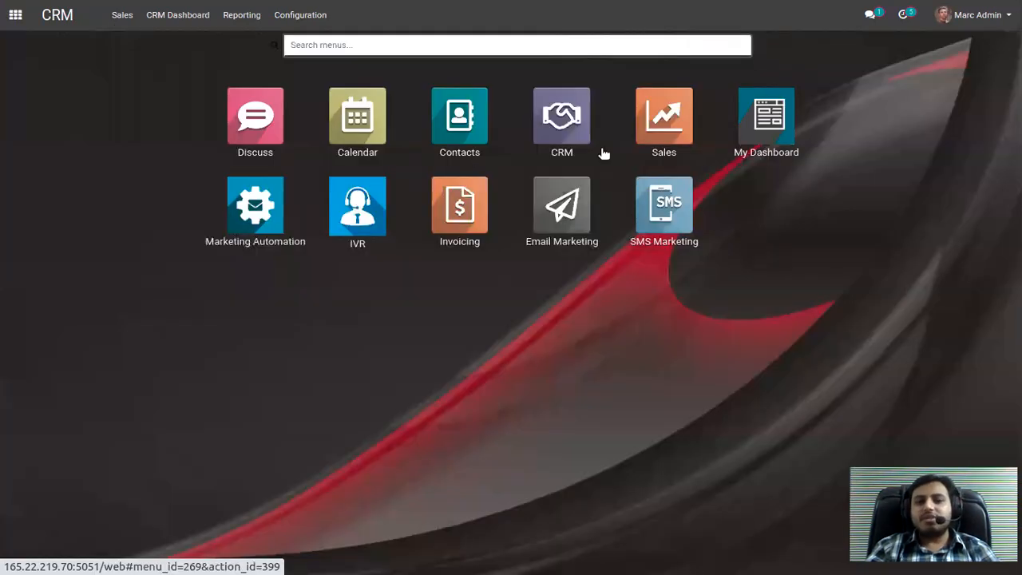
click(673, 130)
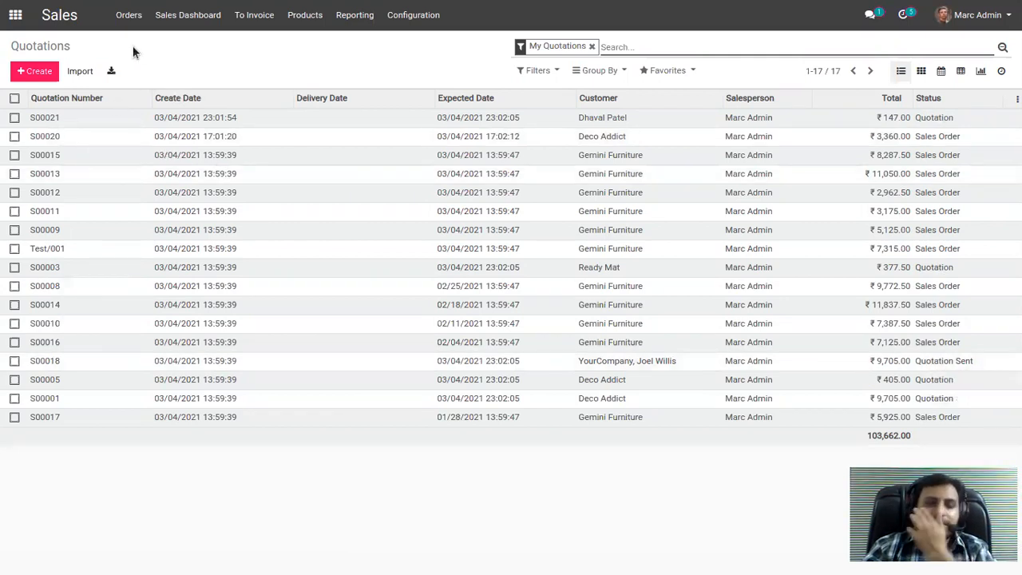
click(15, 16)
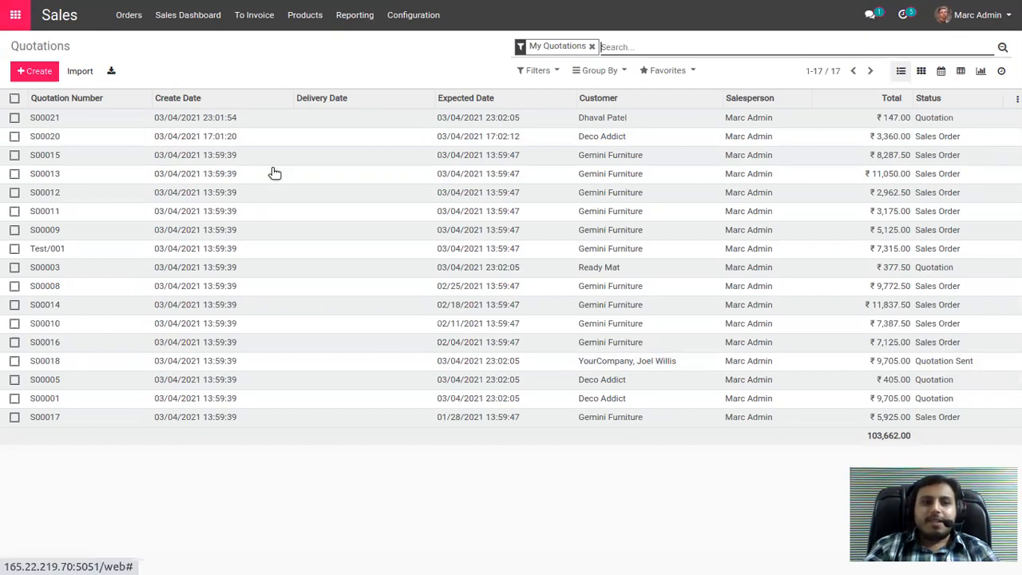
click(576, 131)
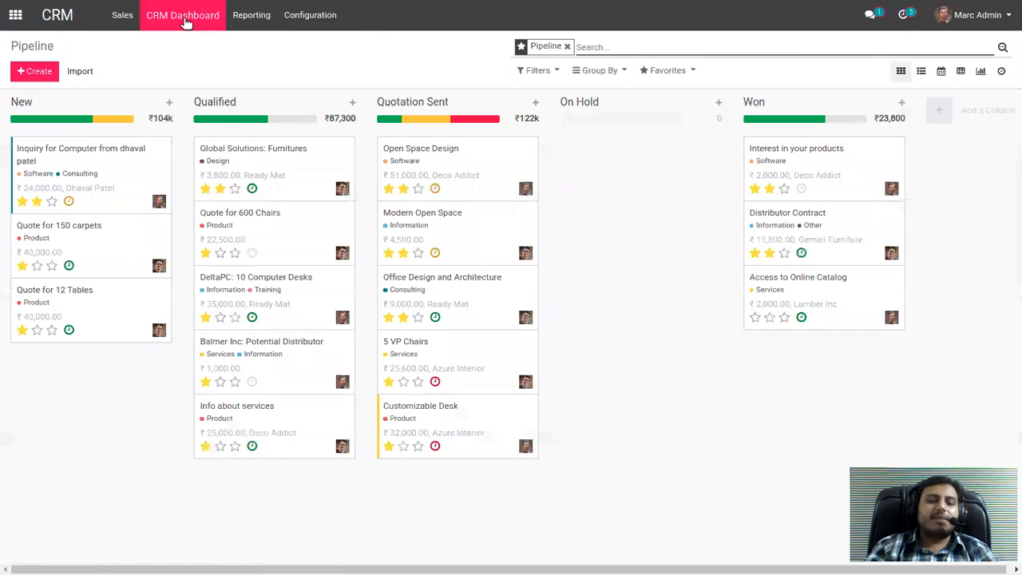
Open the CRM Dashboard, filter its charts by Today, and check the other available date ranges.
click(187, 24)
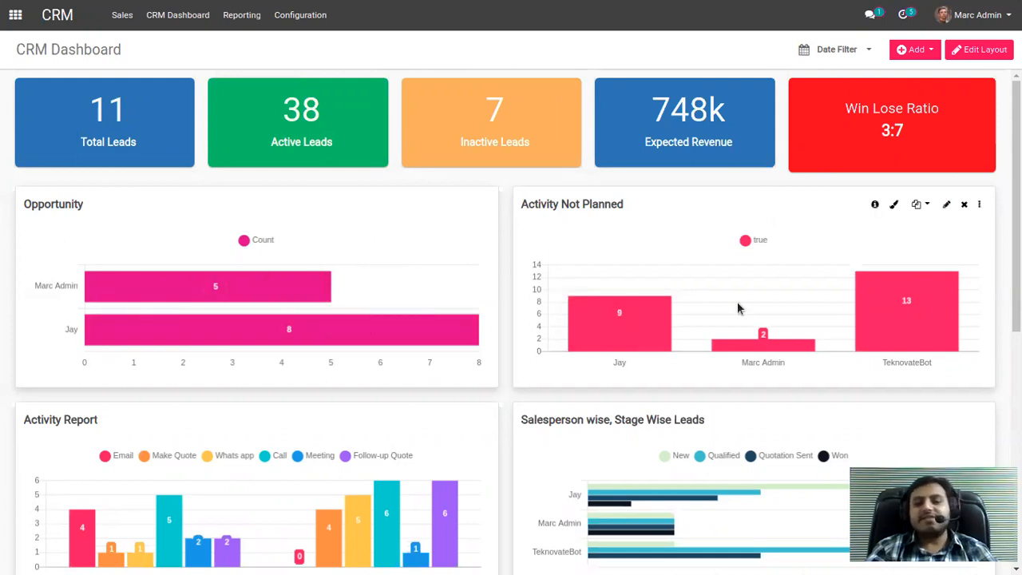
scroll(636, 337, down, 1)
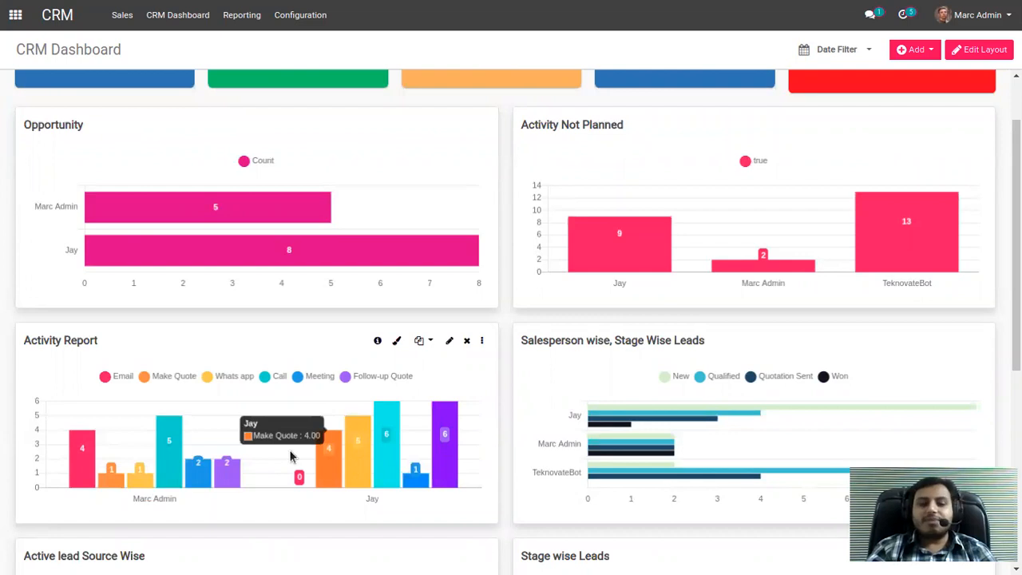
click(844, 56)
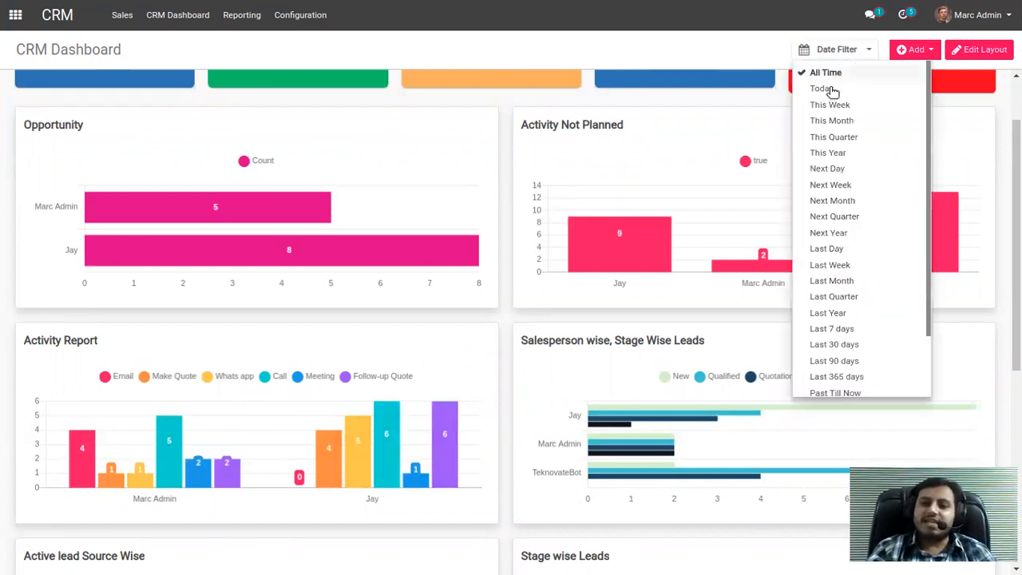
click(828, 88)
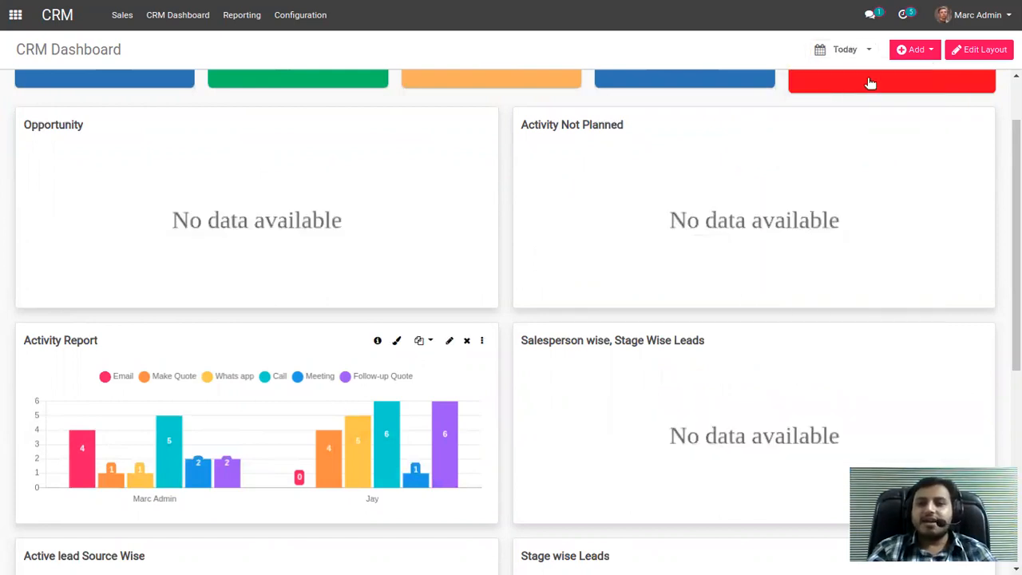
click(846, 50)
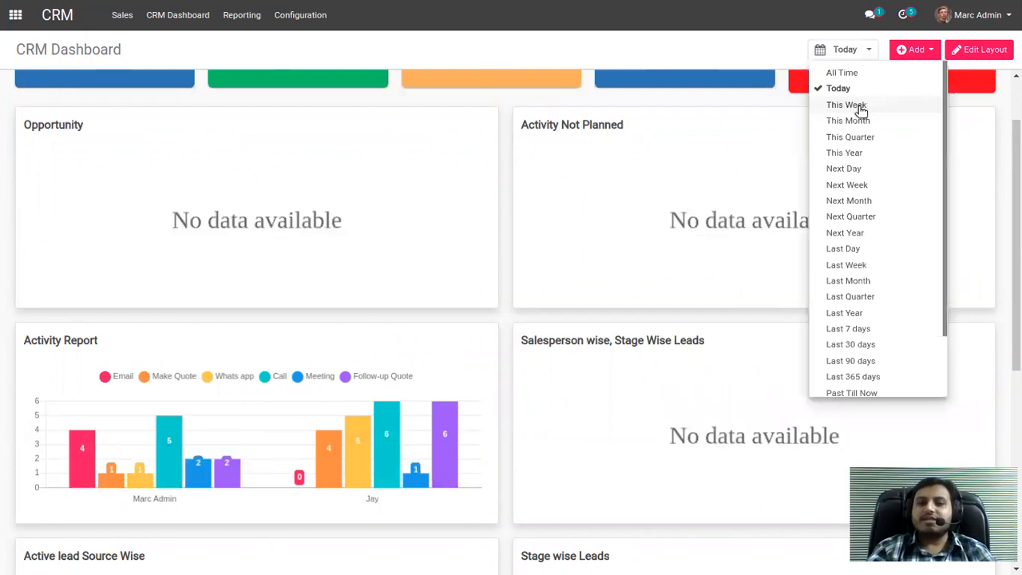
click(611, 287)
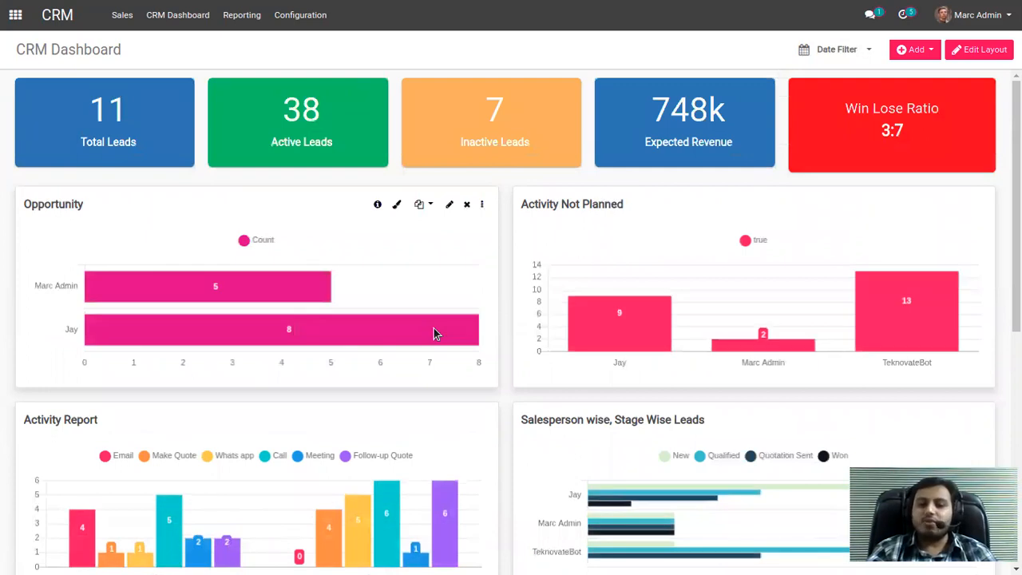
Examine the CRM Dashboard charts for opportunities, activities, salesperson and stage wise leads, lead sources and lost reasons.
scroll(434, 328, down, 1)
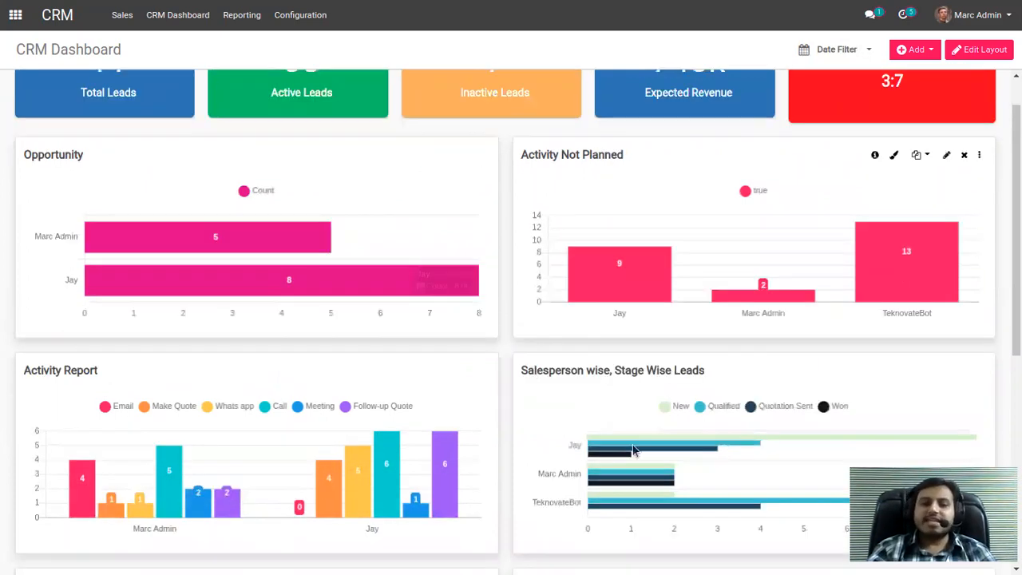
scroll(633, 450, down, 1)
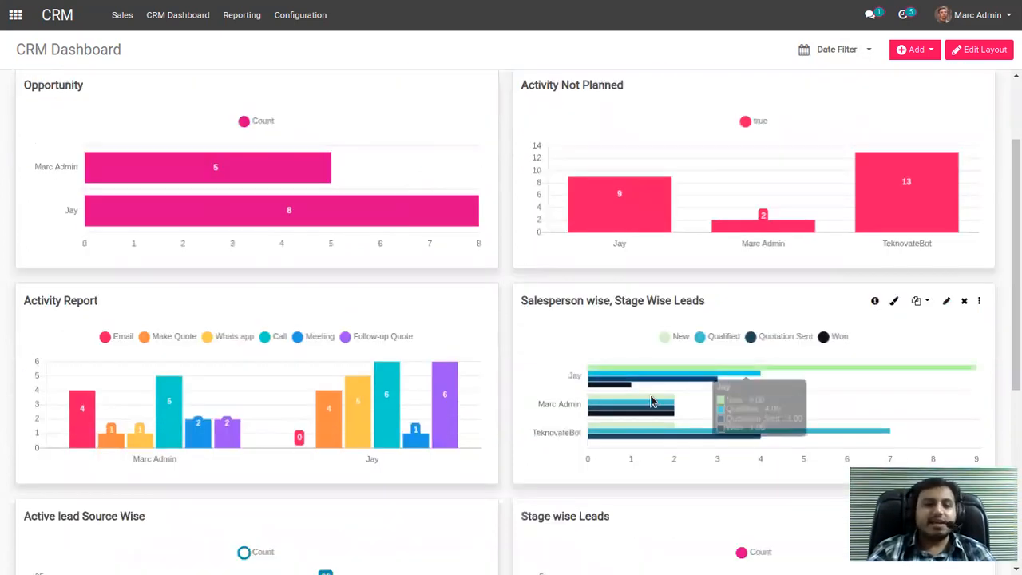
scroll(280, 369, down, 3)
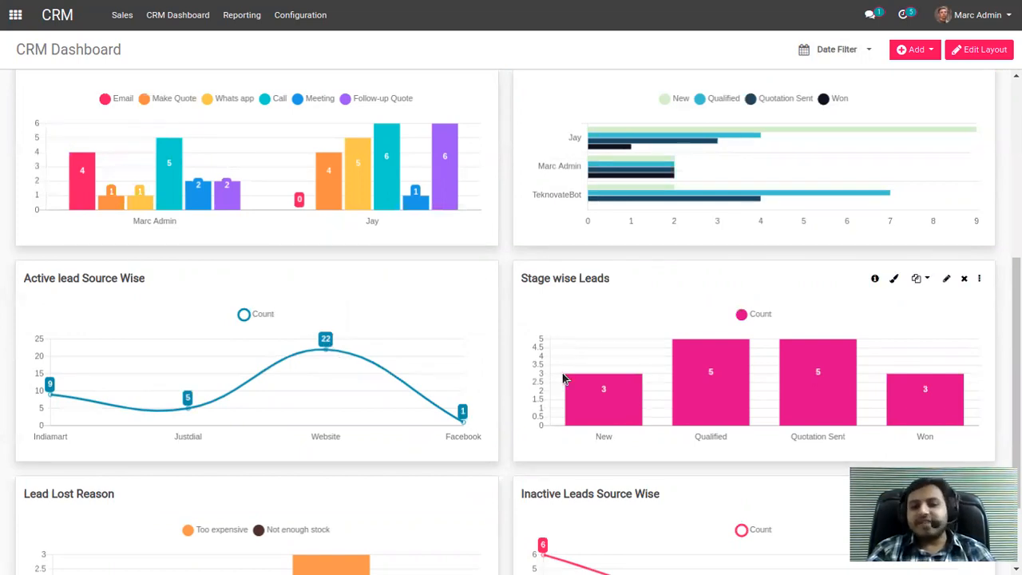
scroll(718, 349, down, 1)
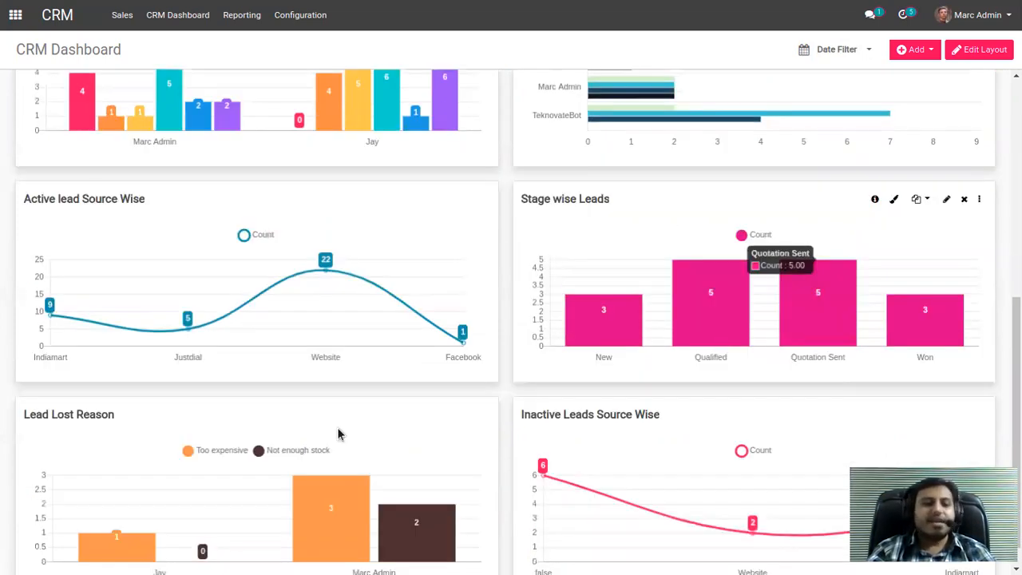
scroll(338, 433, down, 1)
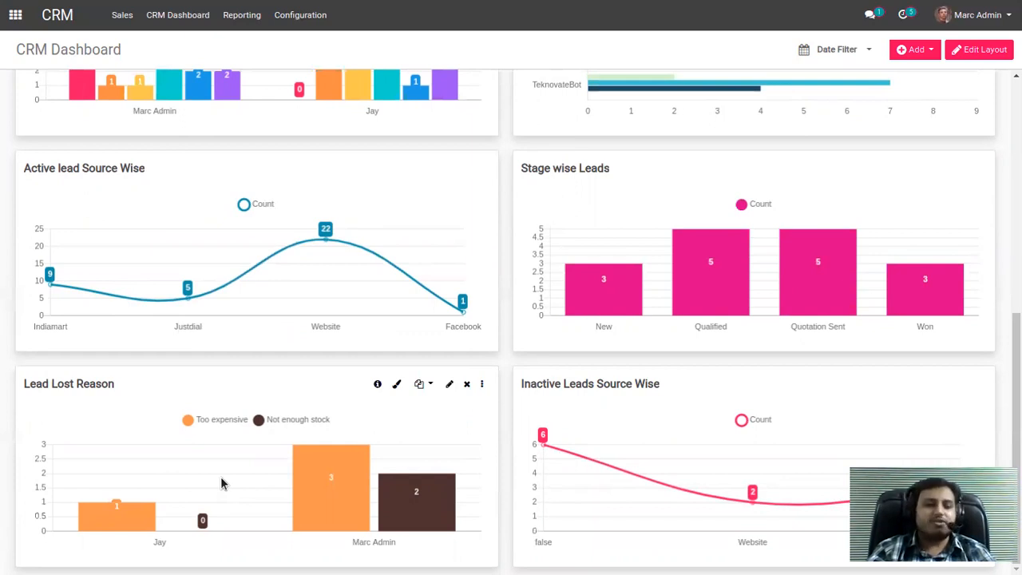
mouse_move(317, 487)
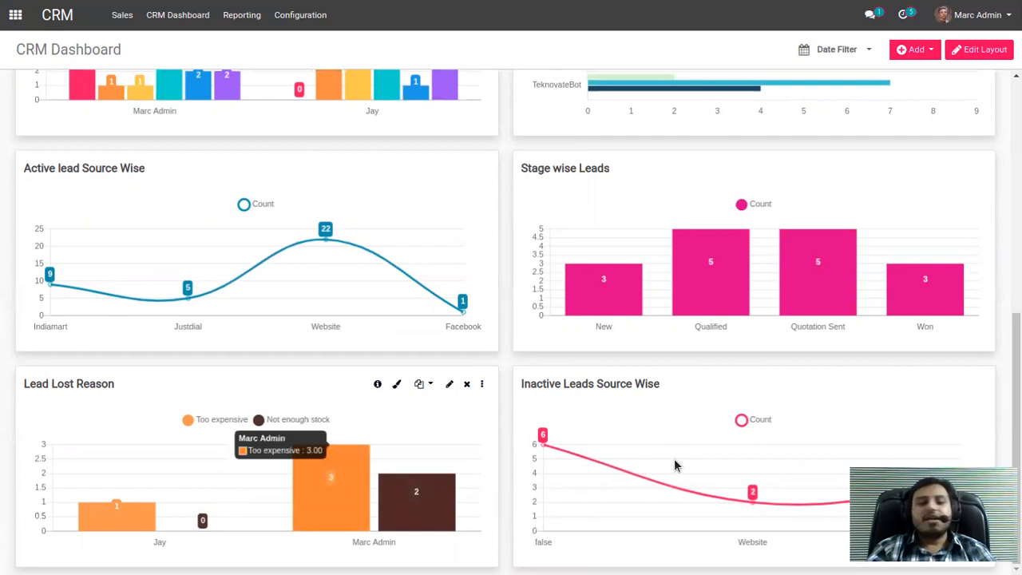
scroll(151, 164, up, 3)
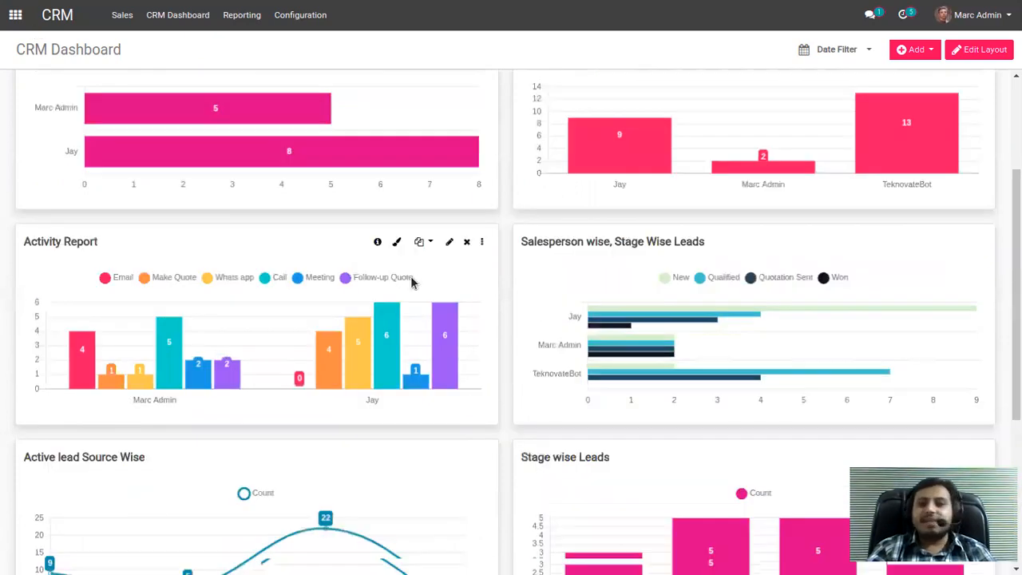
scroll(413, 282, up, 2)
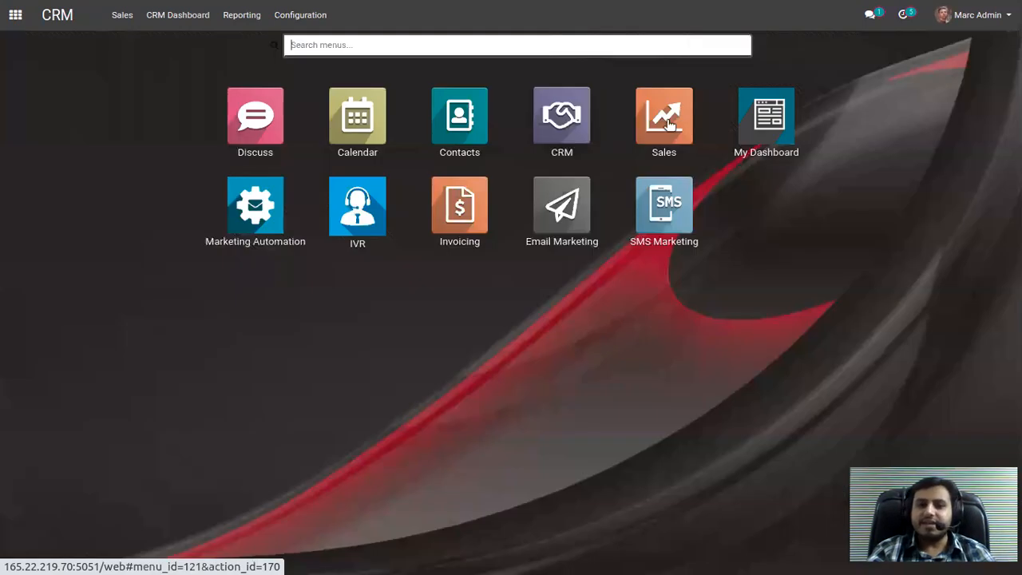
Switch to the Sales app and examine its dashboard charts for customers, salespersons, quotations, sales orders and top sold products.
click(669, 122)
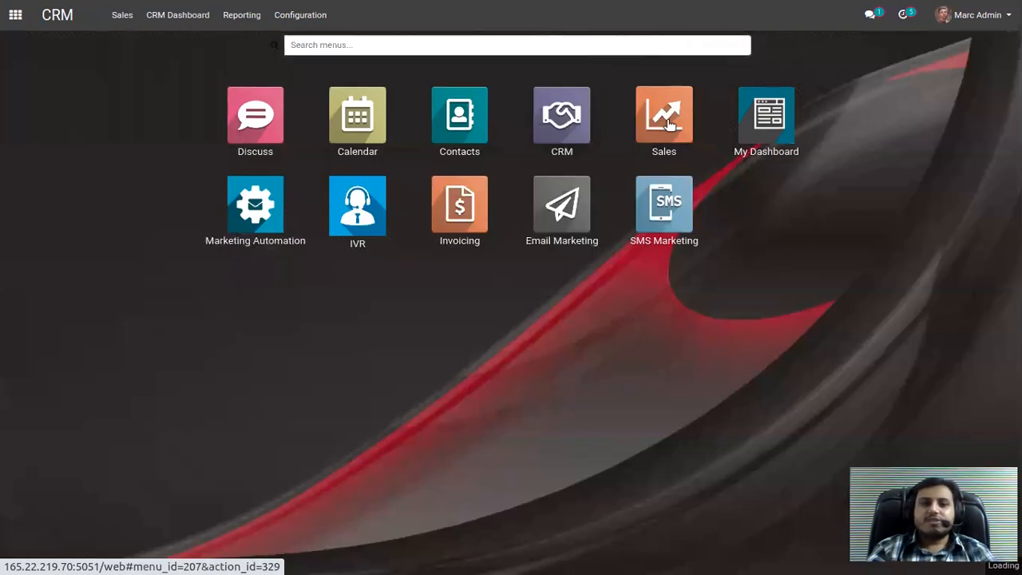
click(186, 16)
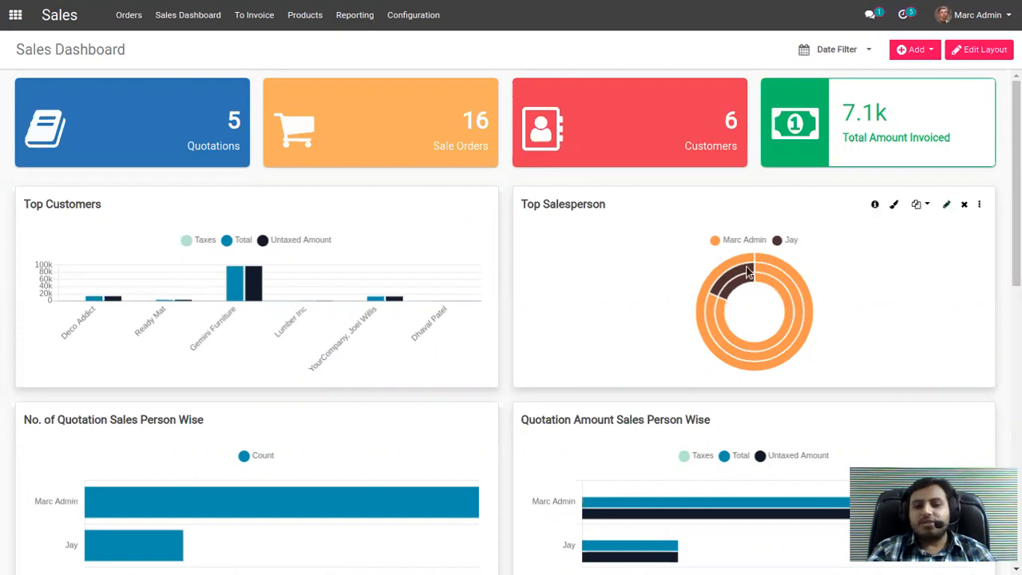
mouse_move(737, 281)
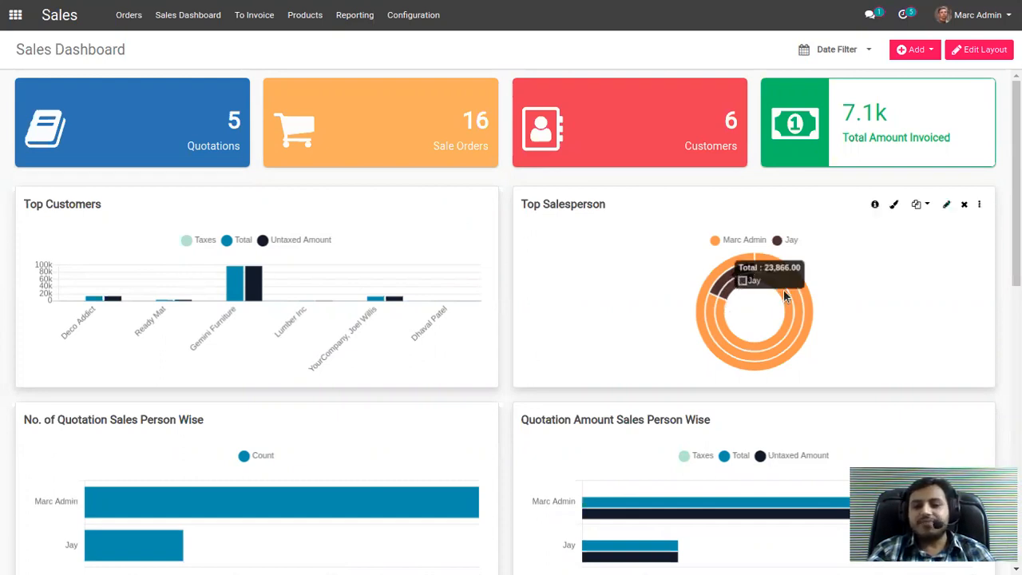
scroll(182, 391, down, 1)
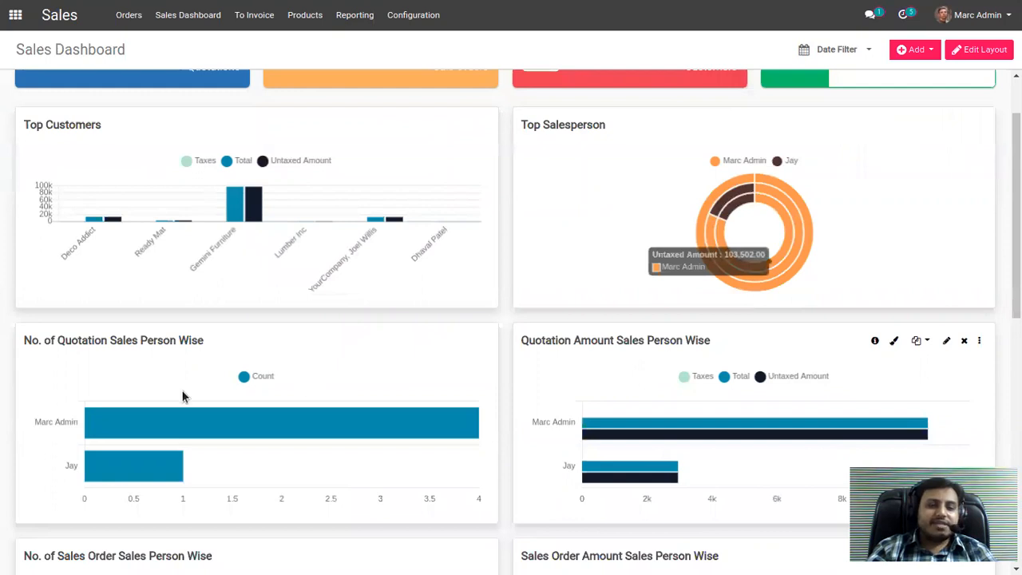
scroll(182, 391, down, 1)
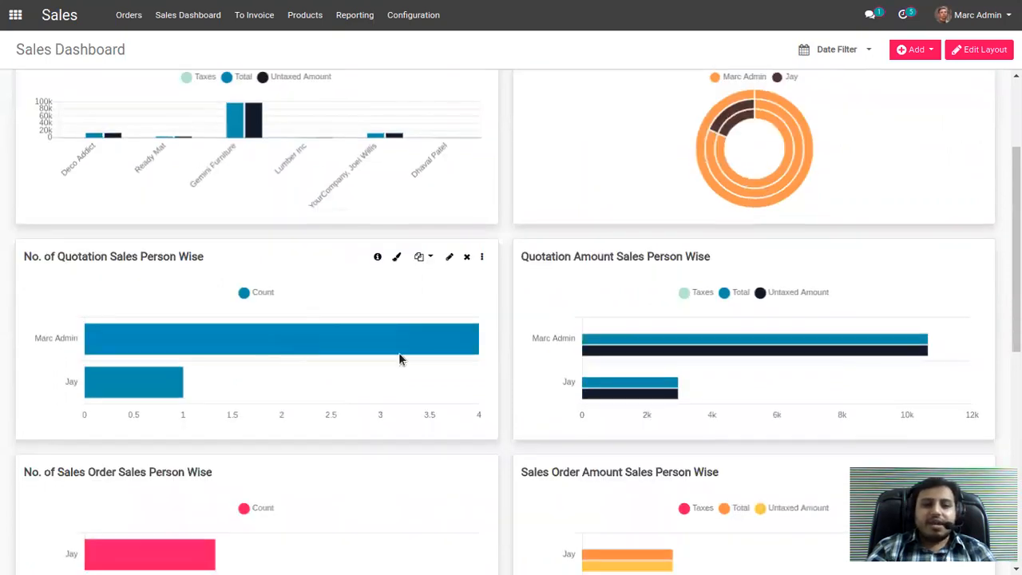
scroll(399, 358, down, 3)
scroll(86, 412, down, 1)
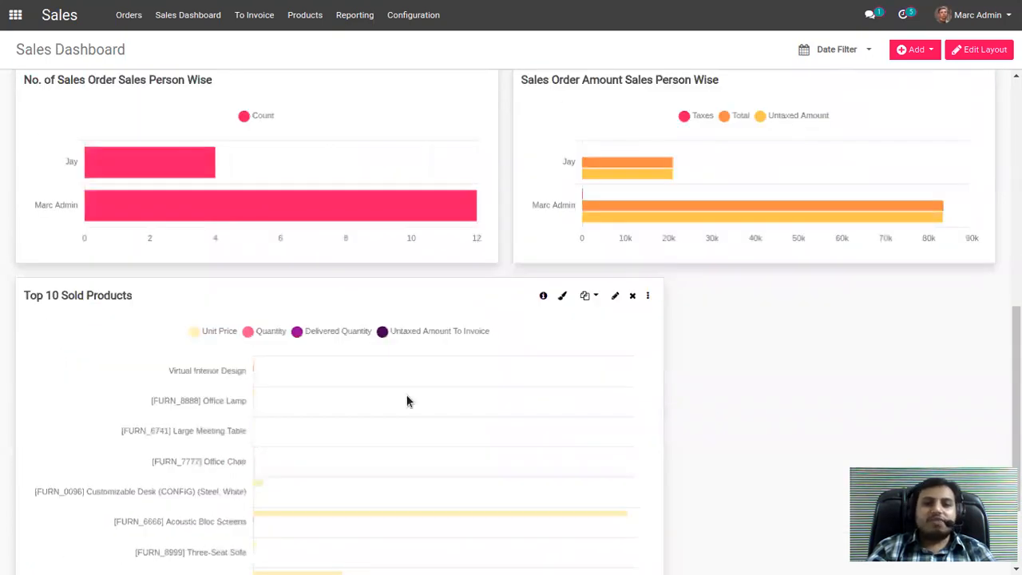
scroll(566, 354, up, 4)
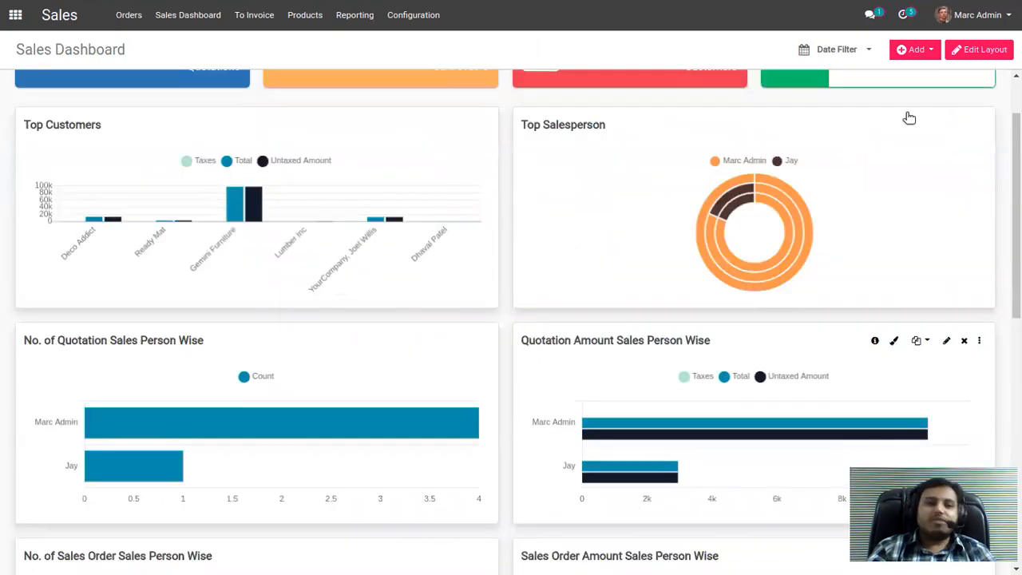
Switch to the Invoicing app, show the Payment column in the invoices list, and open the Deco Addict invoice.
click(15, 15)
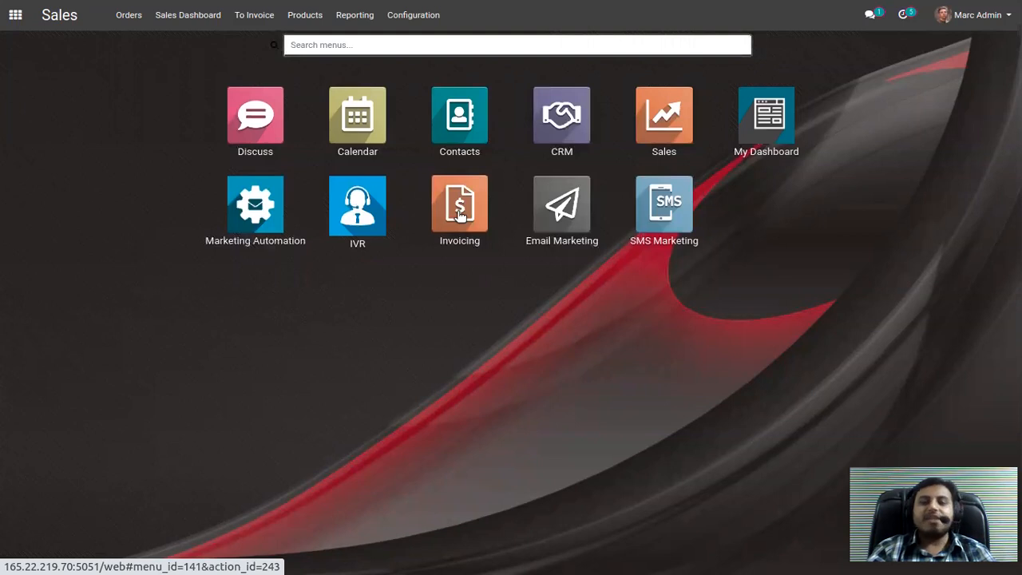
click(459, 211)
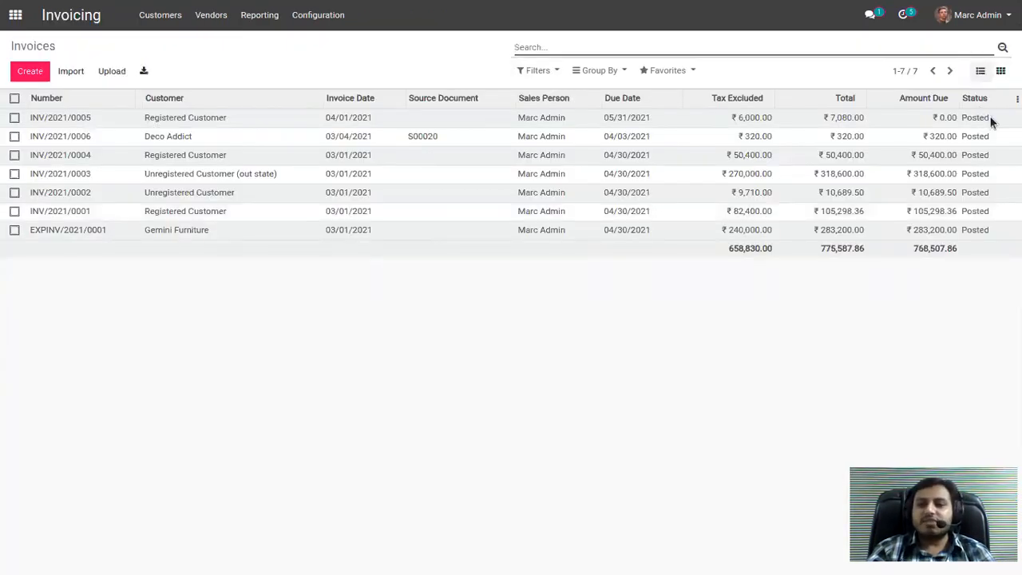
click(1017, 98)
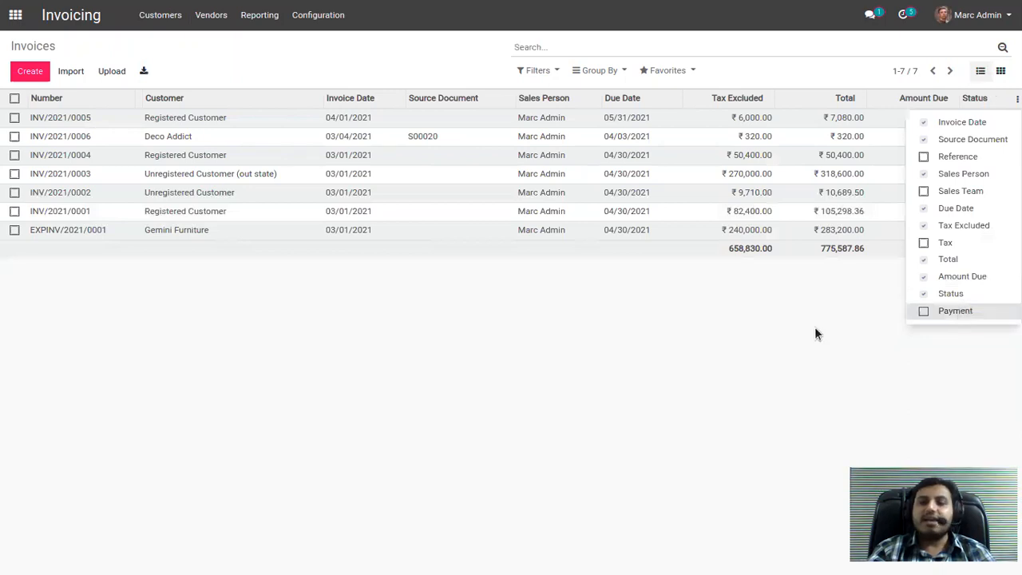
click(955, 311)
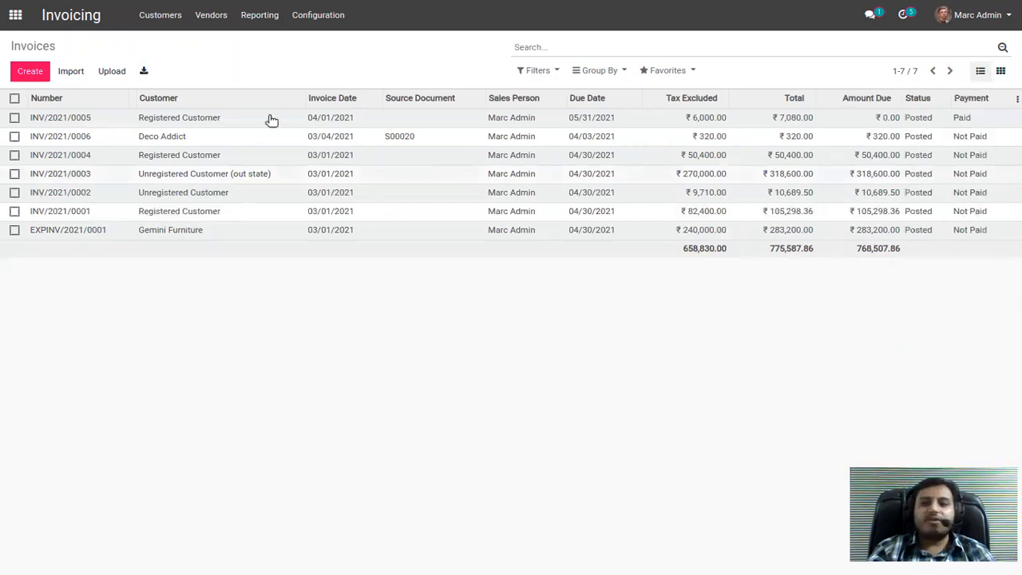
click(474, 140)
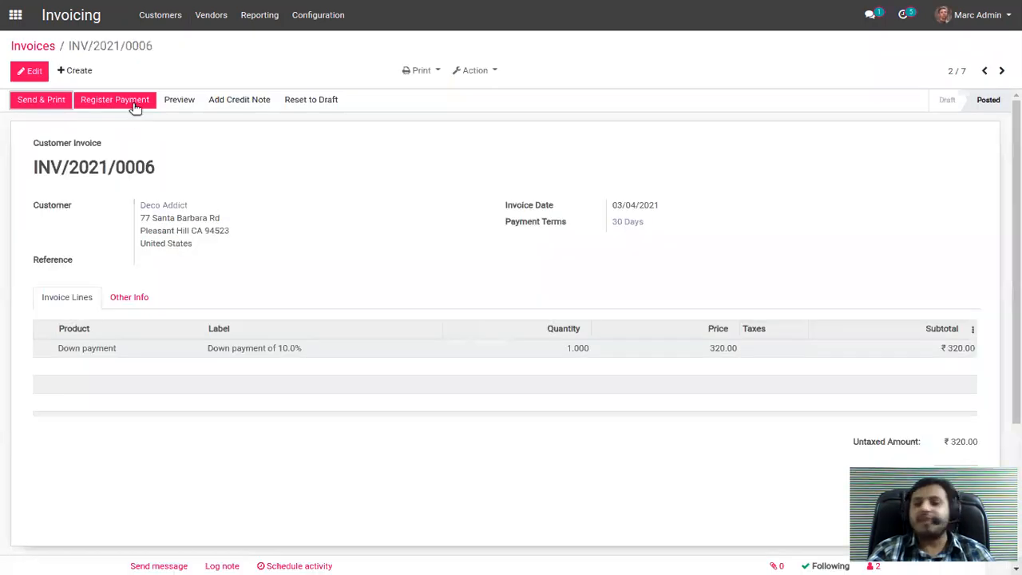
Switch to the Marketing Automation app and open the New Lead Introduction campaign for editing.
click(16, 21)
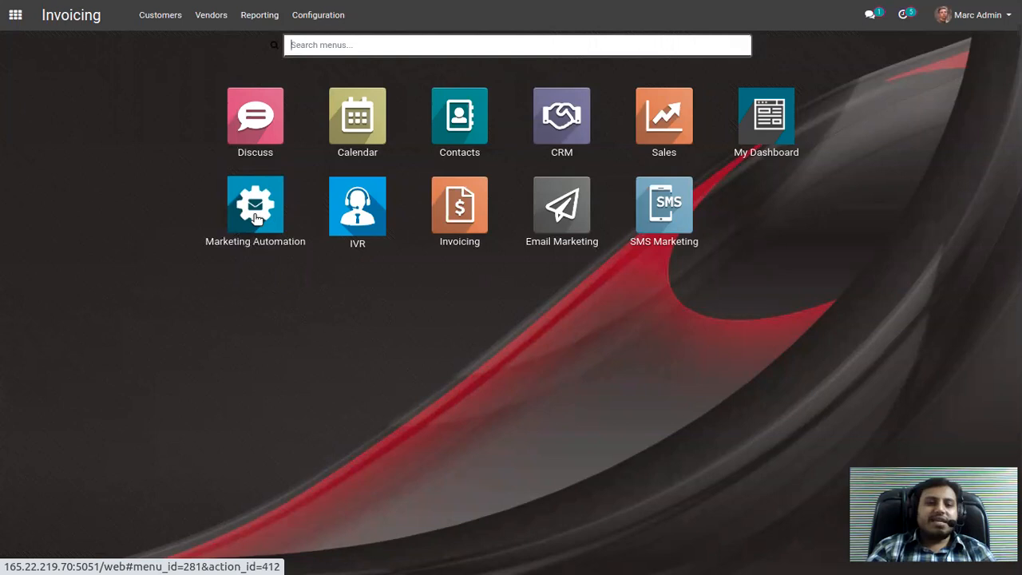
click(256, 214)
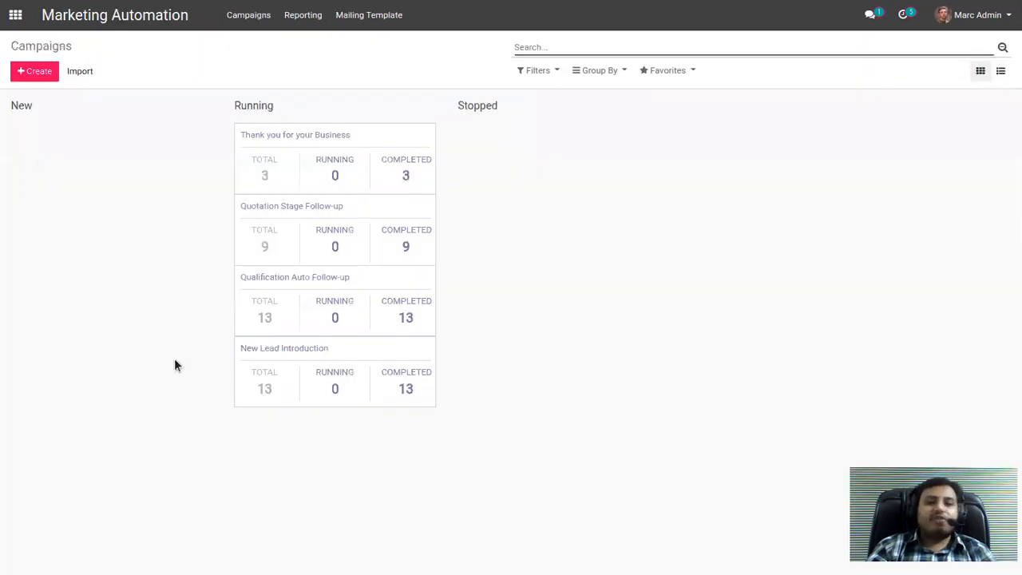
click(298, 356)
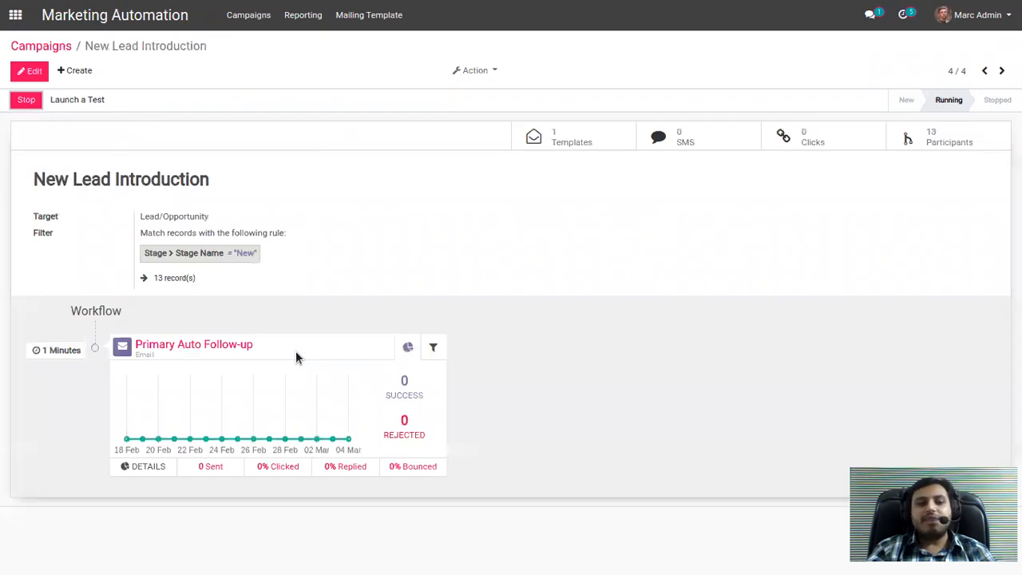
click(35, 69)
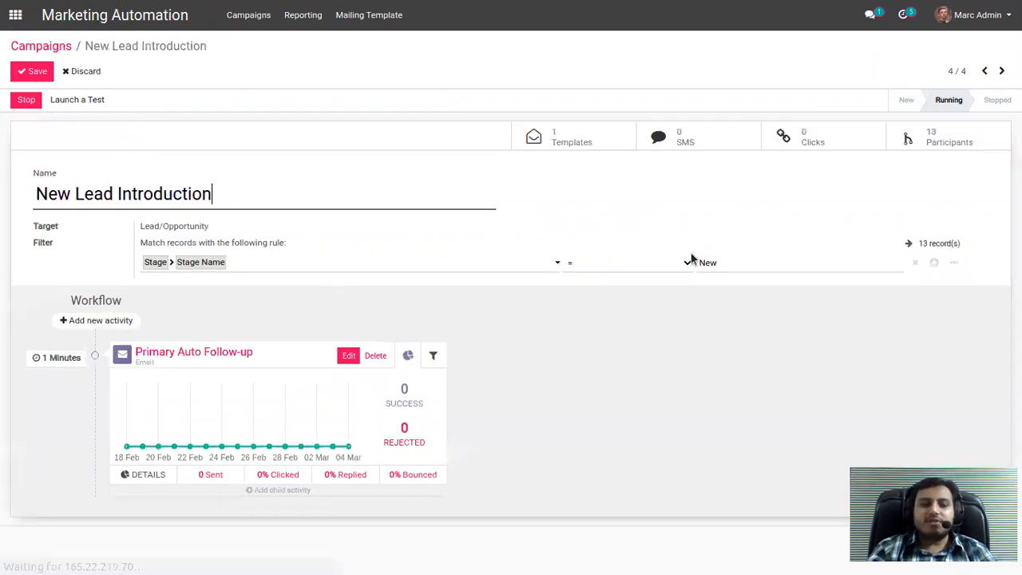
Open the Primary Follow-up mail template of the Primary Auto Follow-up activity and insert a Comparison block beneath the logo.
click(210, 356)
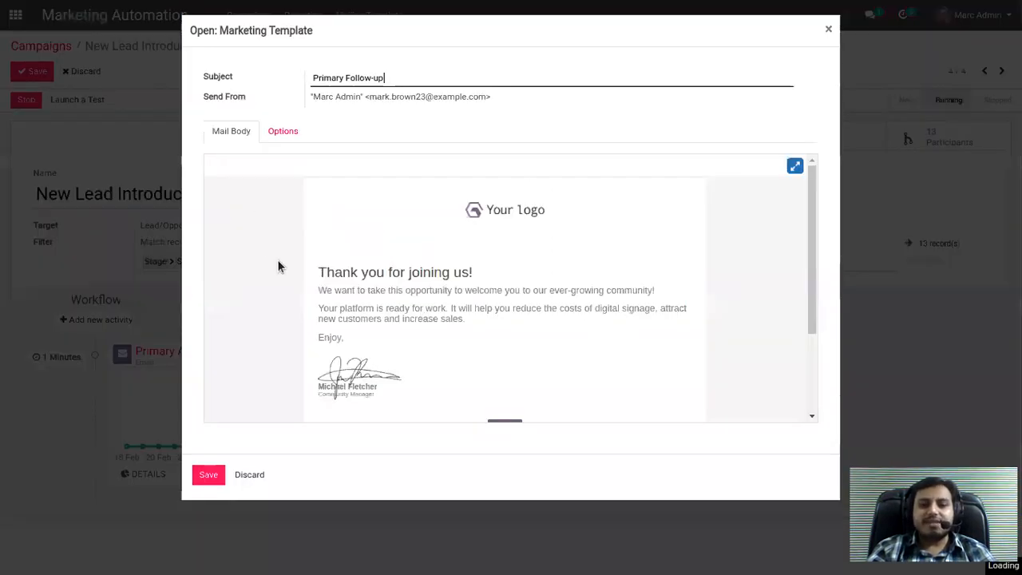
scroll(278, 262, down, 2)
scroll(242, 292, up, 2)
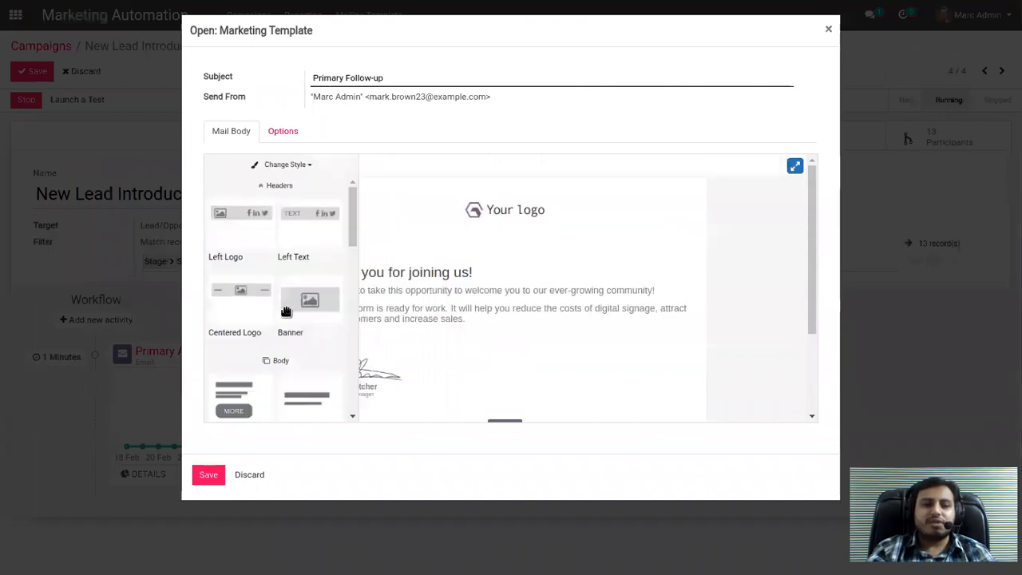
scroll(285, 311, down, 3)
drag(305, 360, 591, 315)
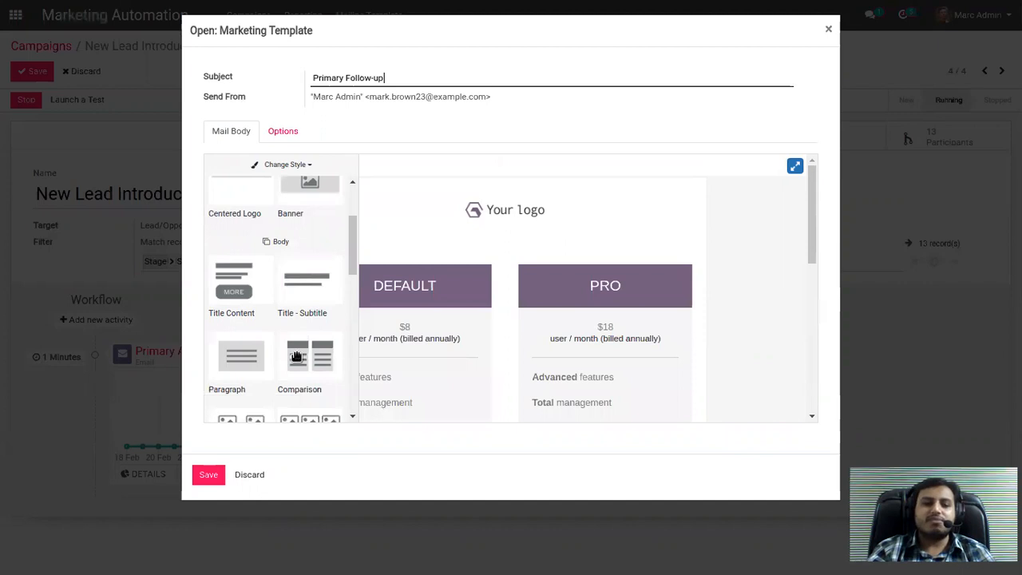
Insert a Two Columns block beneath the logo in the mail body and save the mail template.
scroll(296, 355, down, 2)
drag(264, 353, 525, 226)
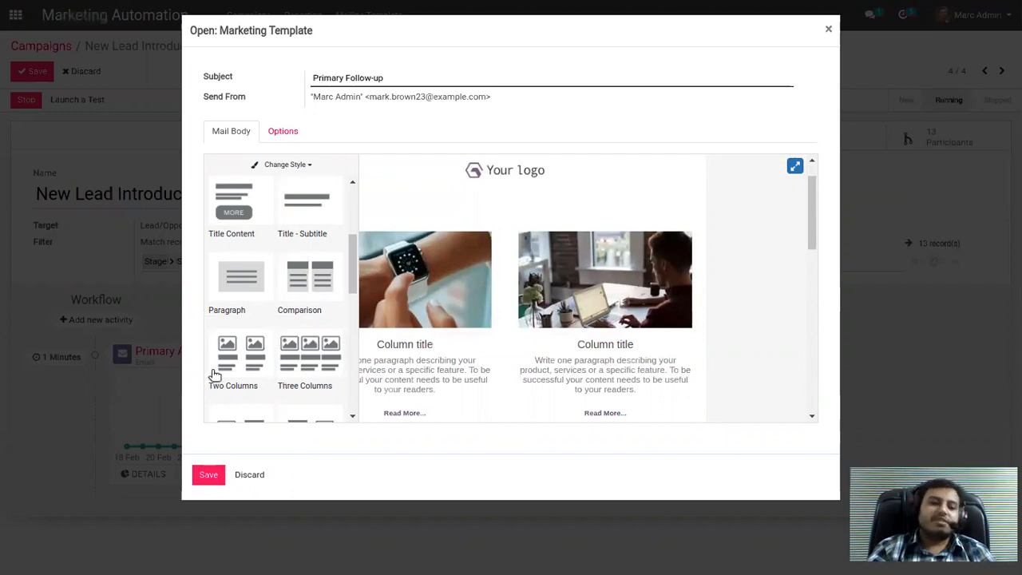
click(210, 475)
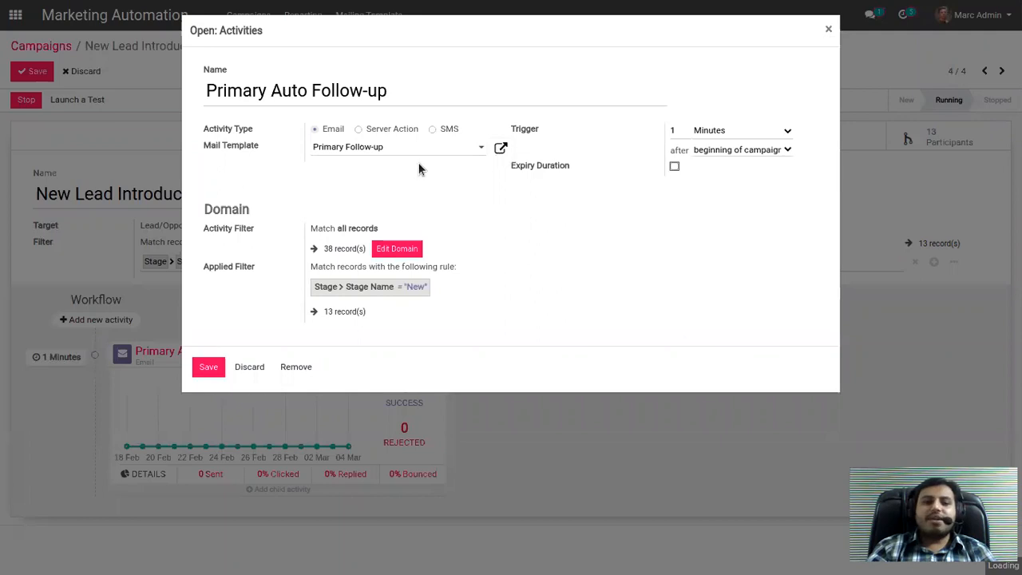
Close the Primary Auto Follow-up activity and return to the campaigns overview.
click(829, 31)
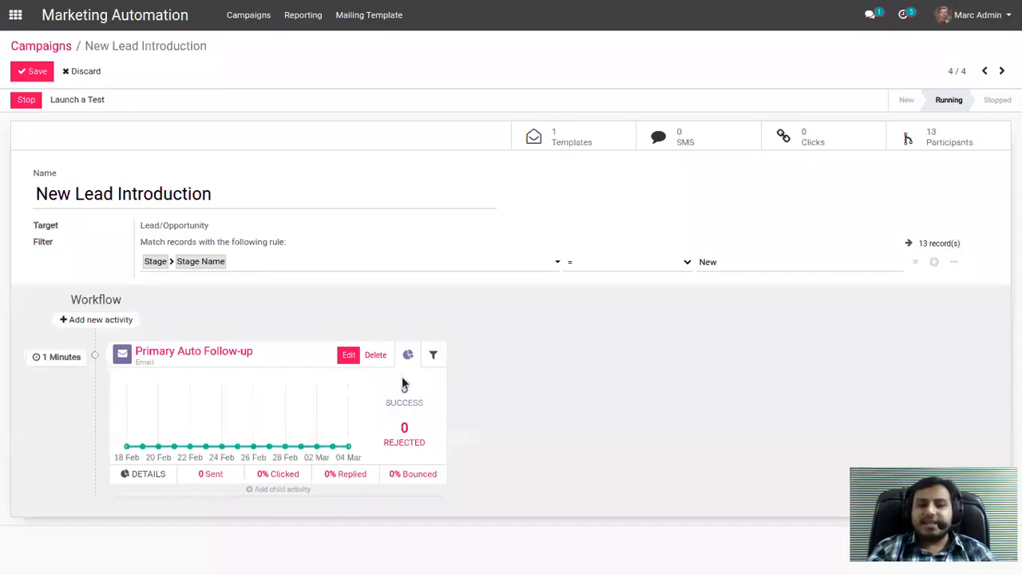
click(58, 51)
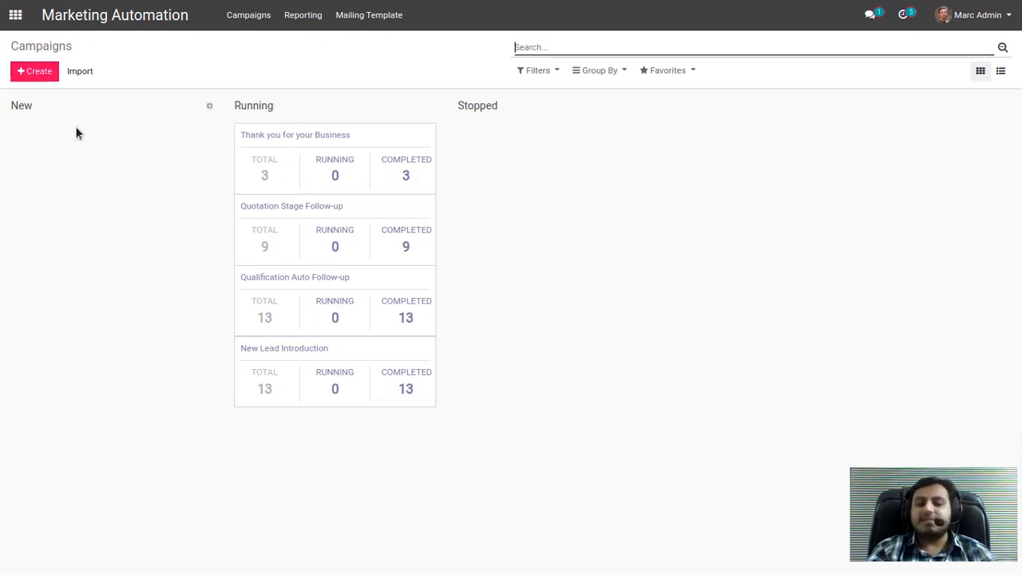
Switch to the CRM app and move the Quote for 12 Tables opportunity from New to the Qualified stage.
click(15, 14)
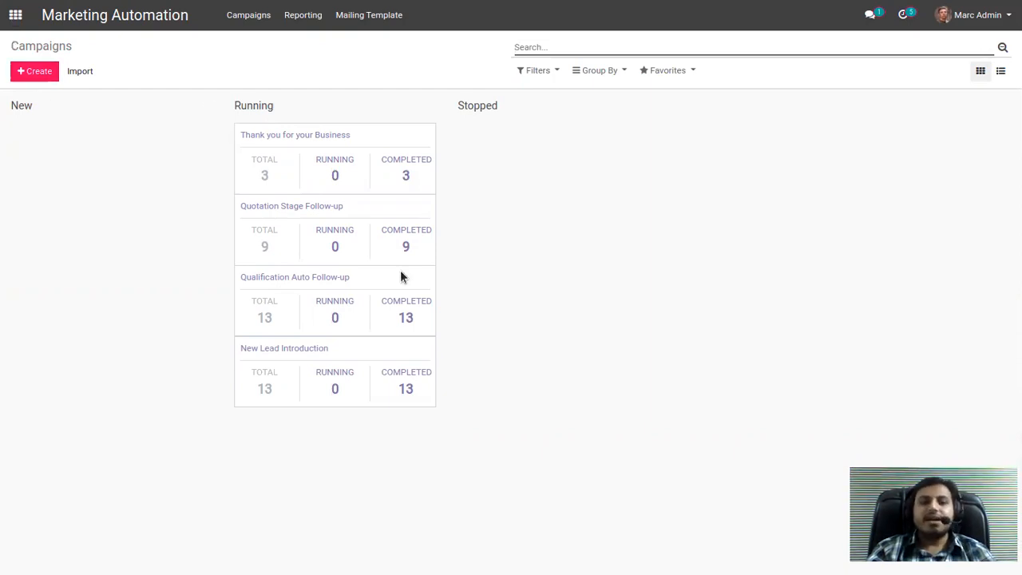
click(533, 130)
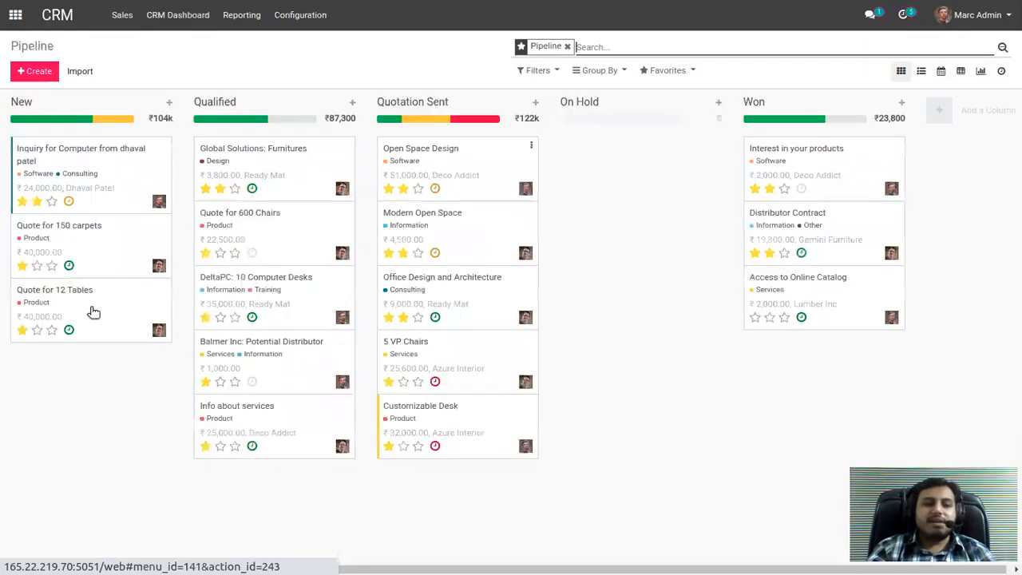
drag(75, 304, 249, 482)
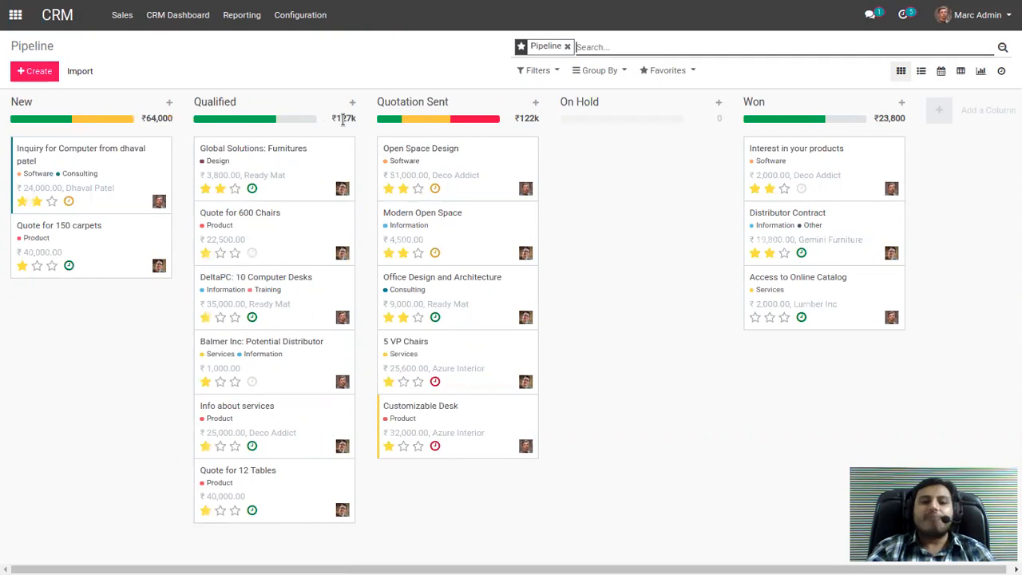
Highlight the New stage's opportunities with yellow activity status and the Quotation Sent stage's with red status, checking the latter's revenue total.
mouse_move(77, 121)
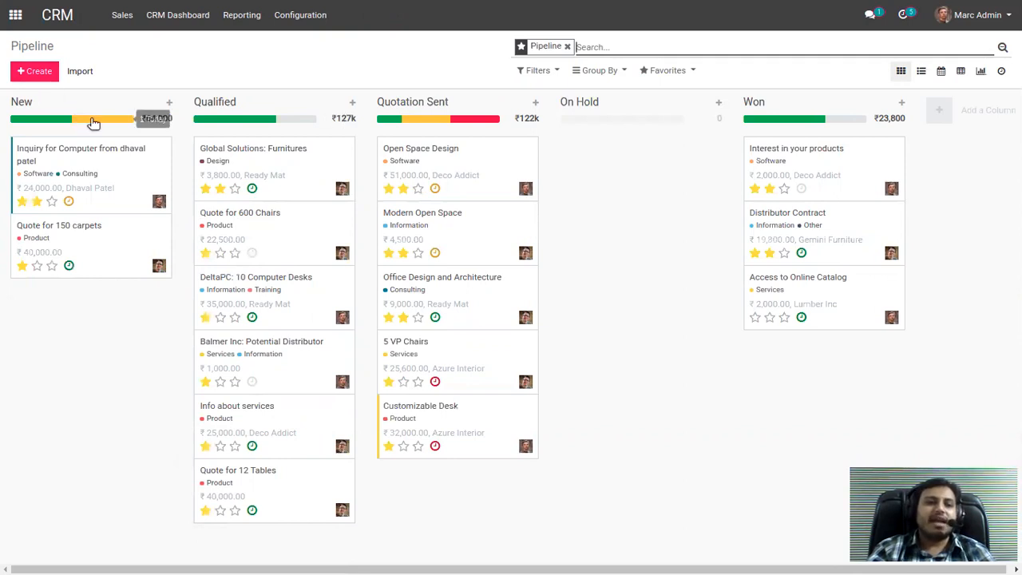
click(93, 122)
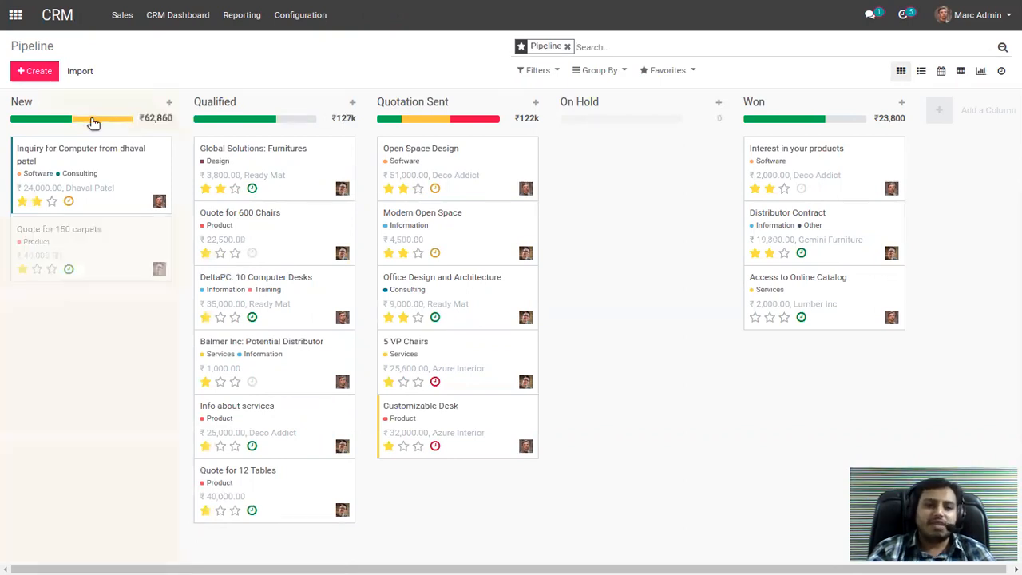
click(477, 122)
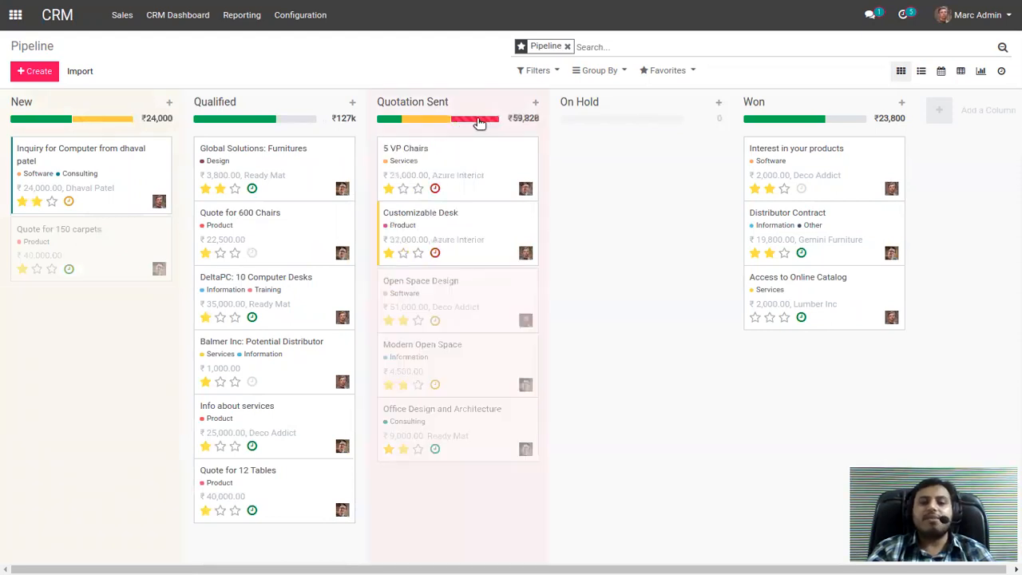
drag(515, 118, 539, 118)
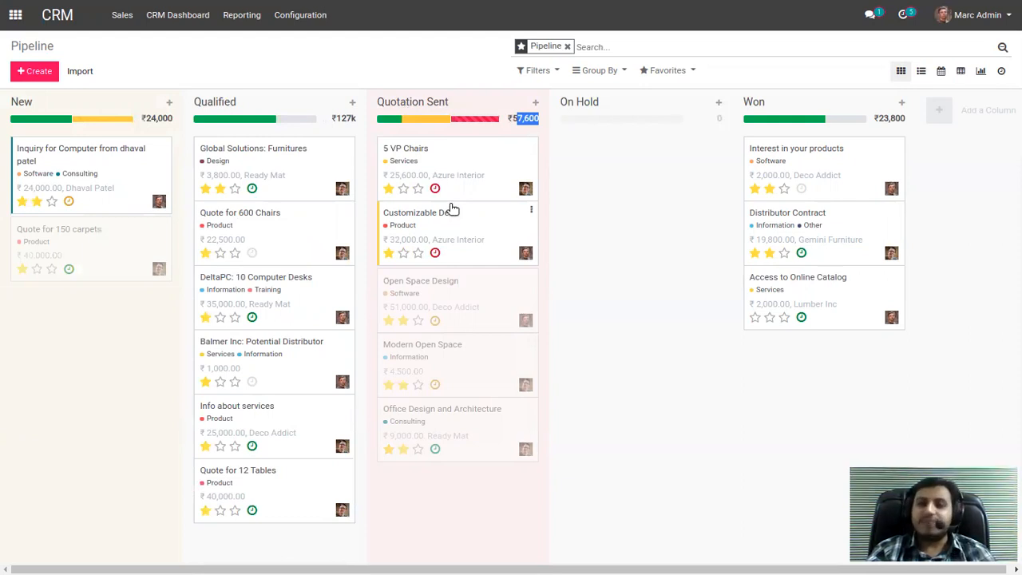
Show the pipeline as a list grouped by Salesperson and expand the groups.
click(922, 72)
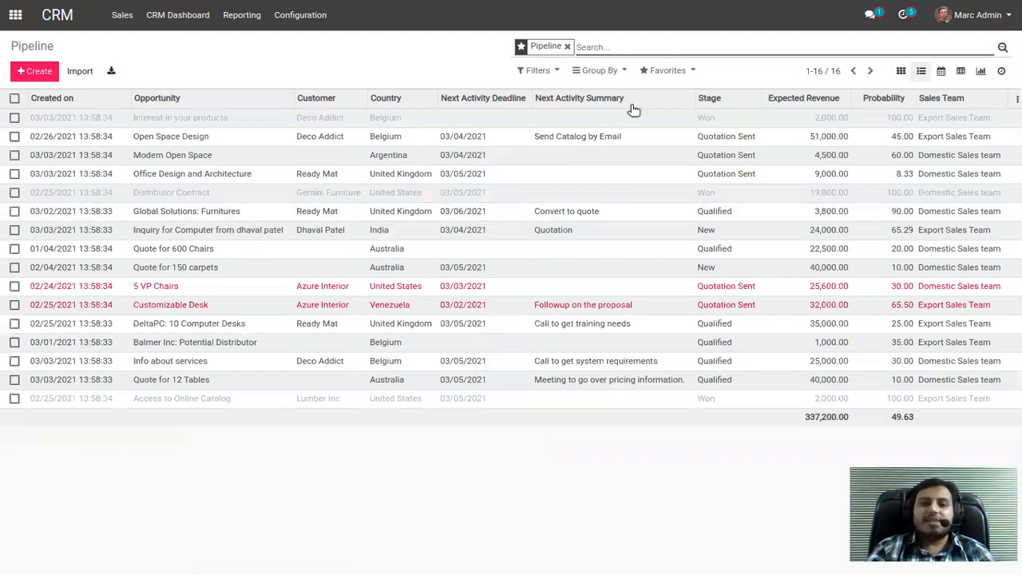
click(601, 72)
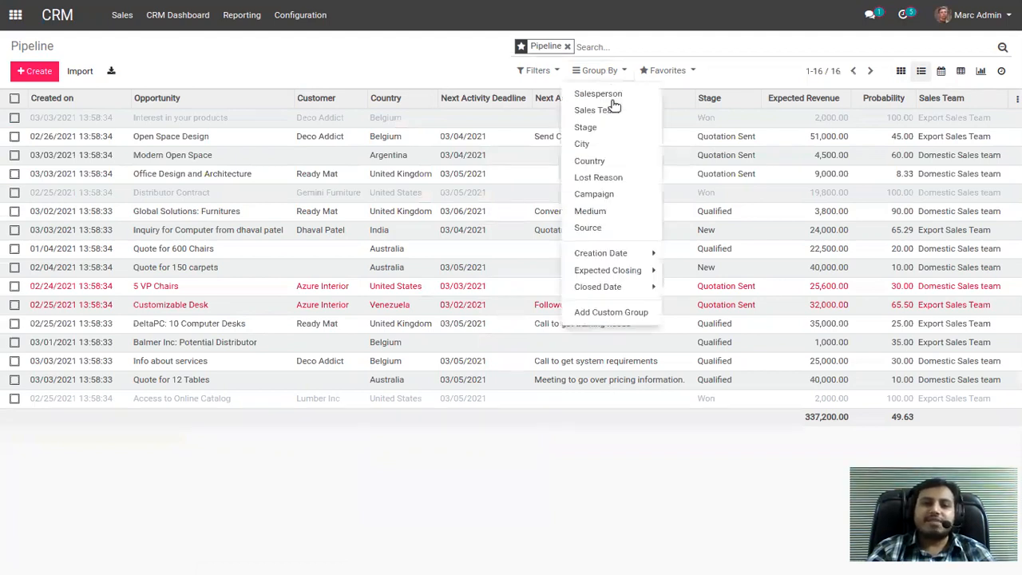
click(611, 97)
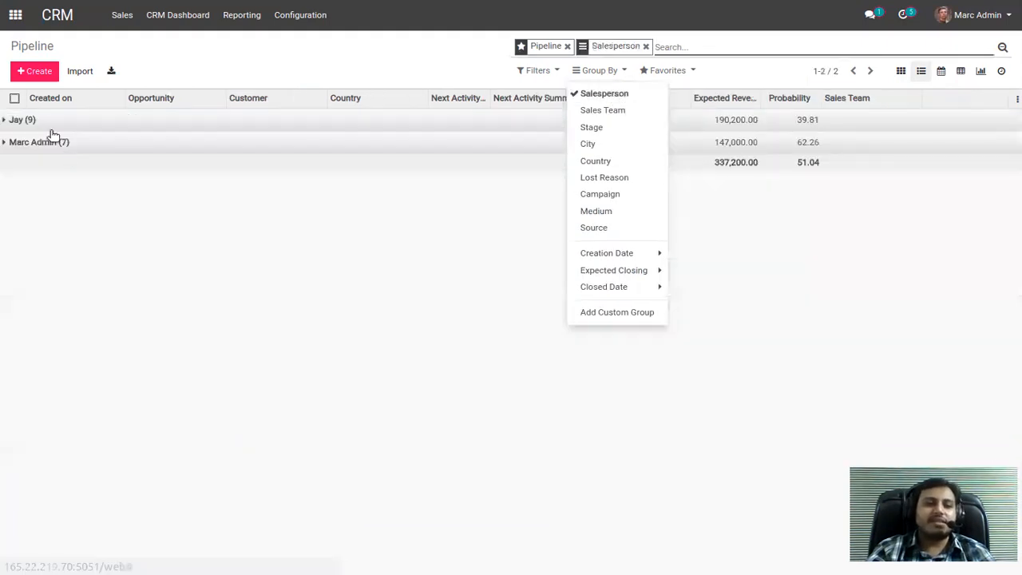
click(52, 122)
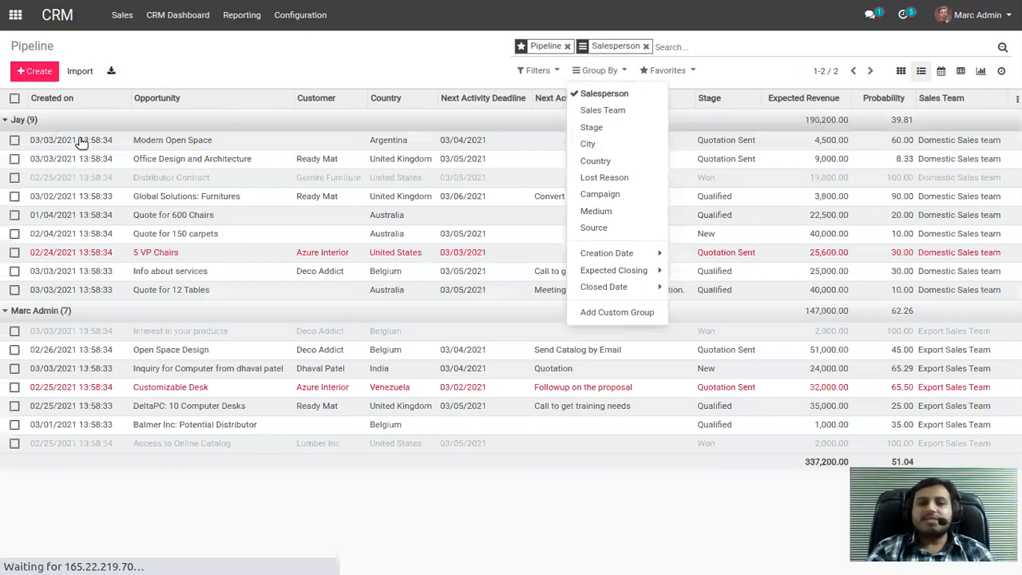
Replace the Salesperson grouping of the pipeline list with grouping by Source.
click(647, 47)
click(609, 71)
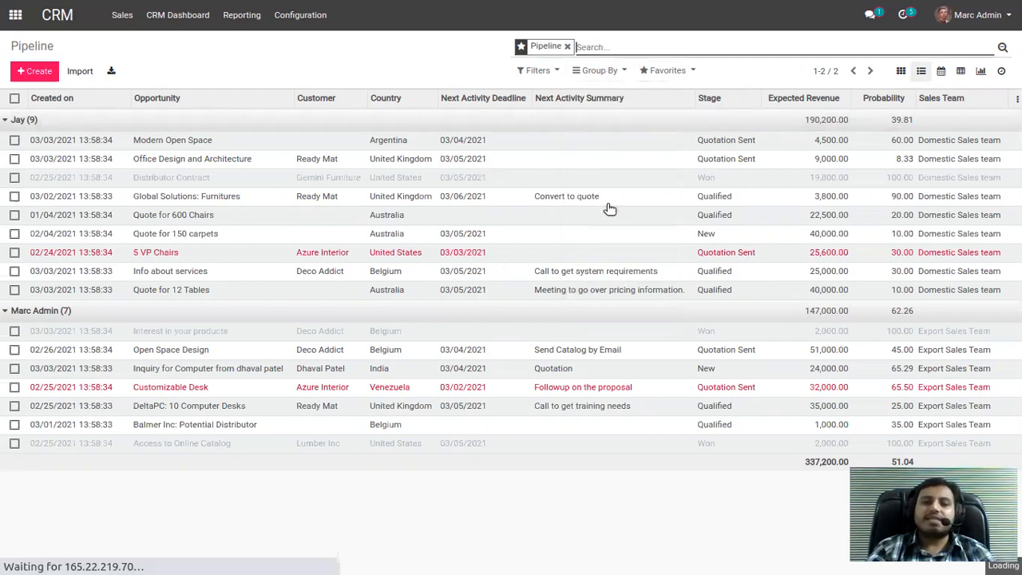
click(594, 229)
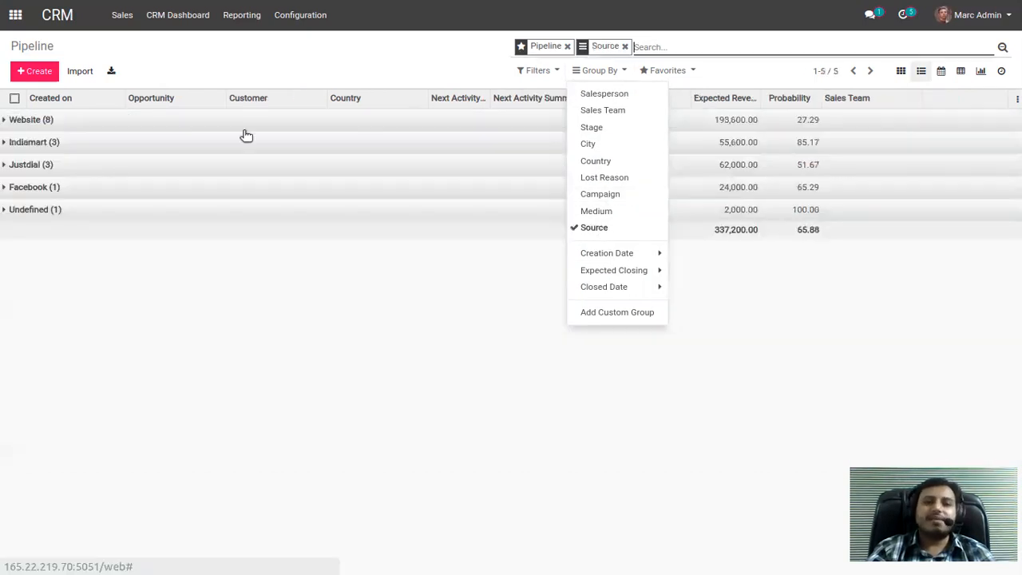
click(412, 73)
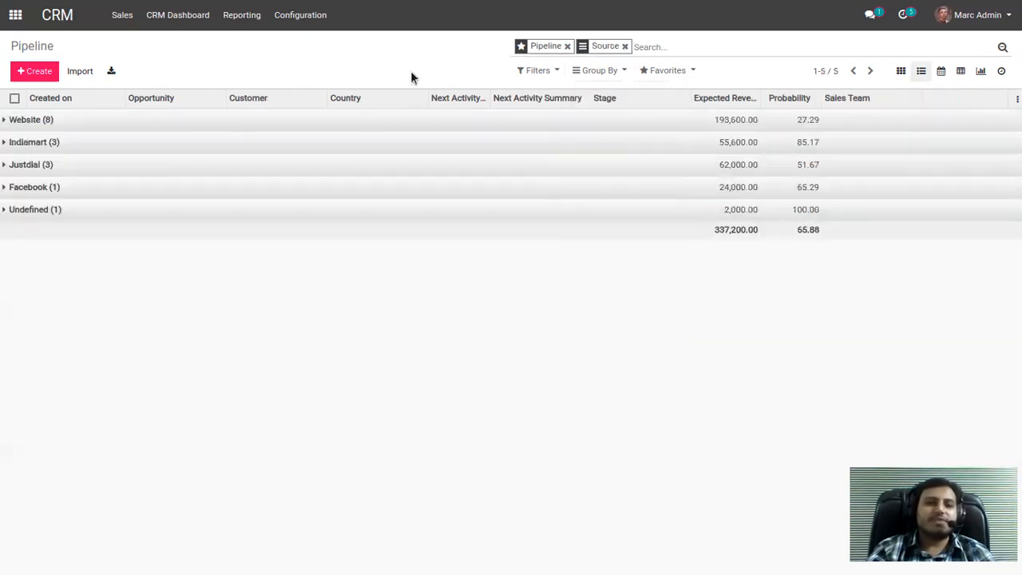
Switch to the Email Marketing app and open the draft weekend offer mailing for editing.
click(16, 15)
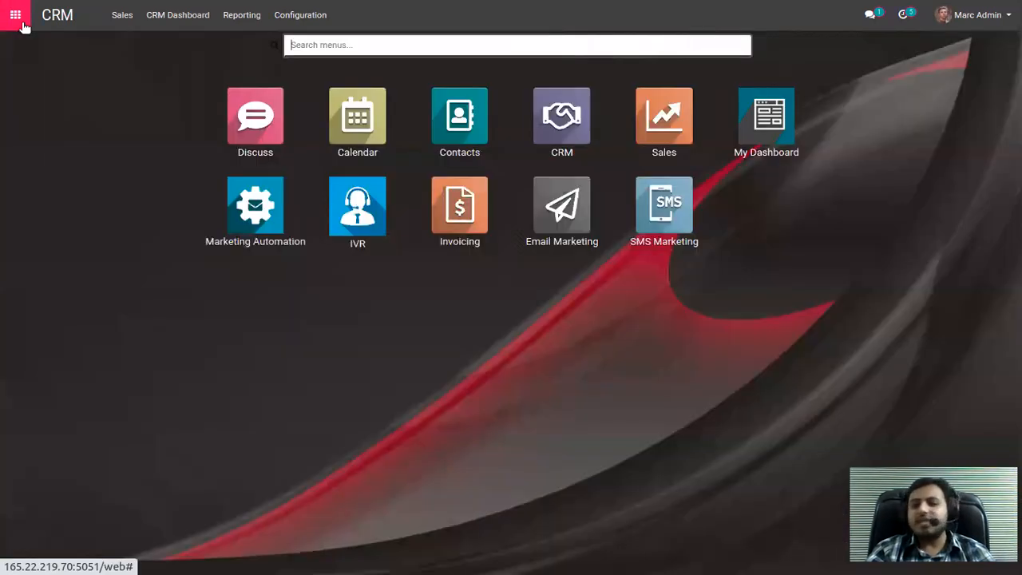
click(562, 216)
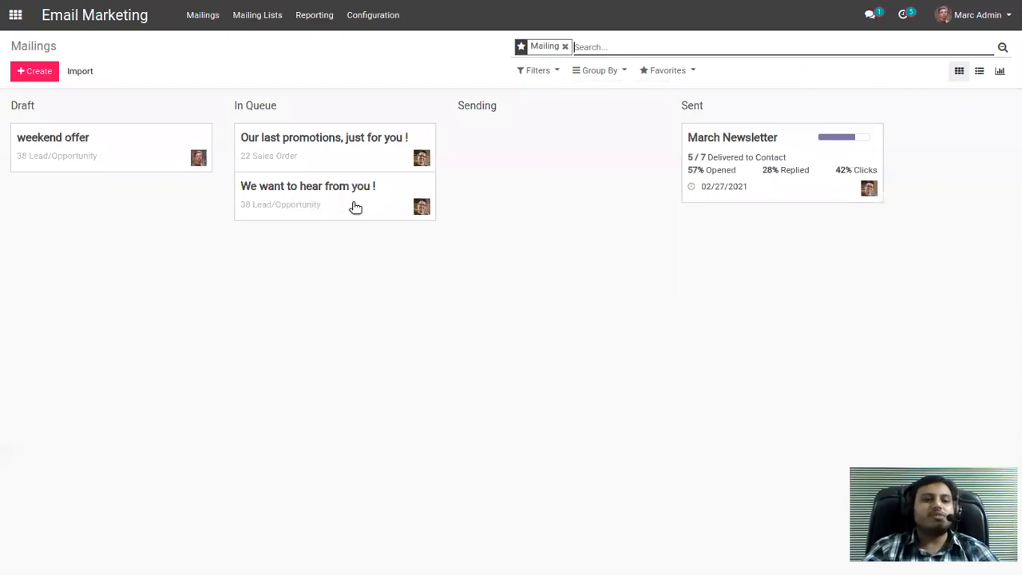
click(124, 144)
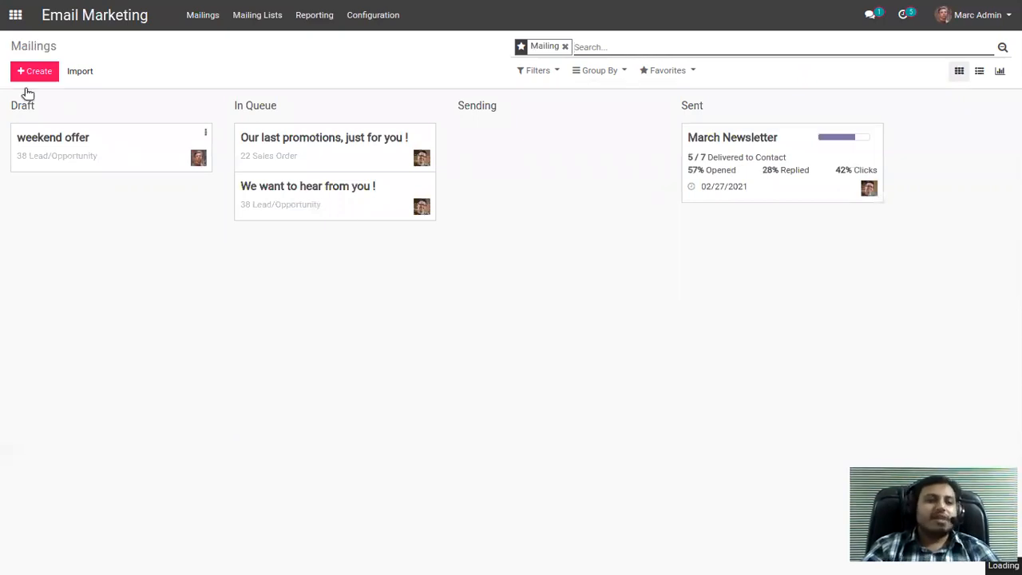
click(24, 72)
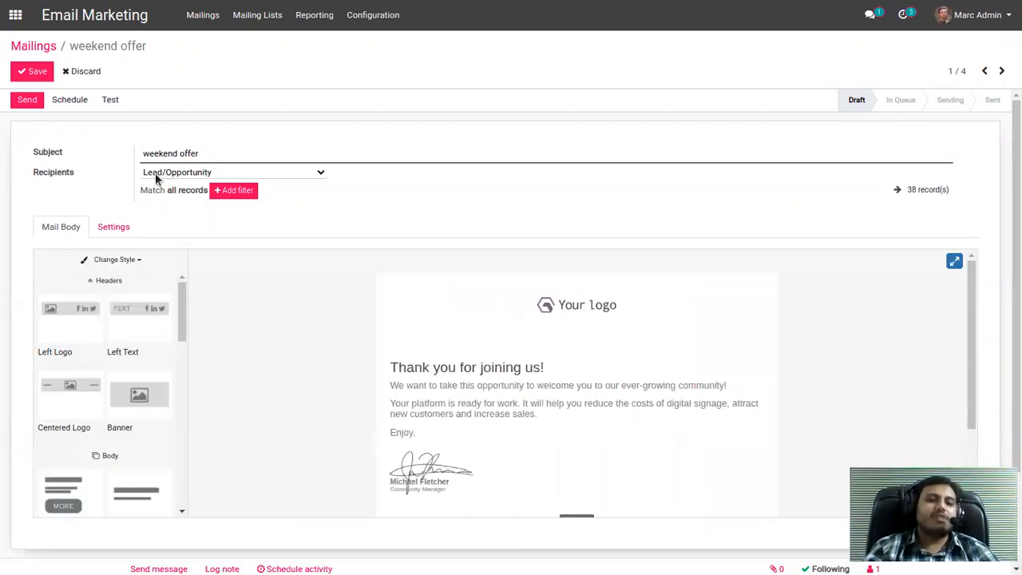
Keep Lead/Opportunity as the mailing's recipients, add a filter rule of ID = 1, and browse the fields available for the rule.
click(208, 174)
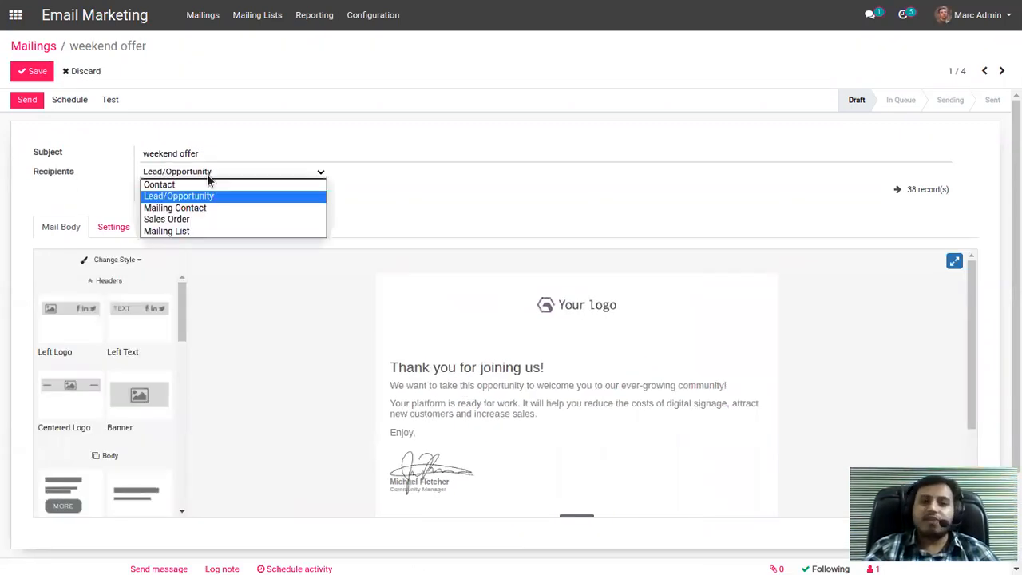
click(209, 196)
click(218, 189)
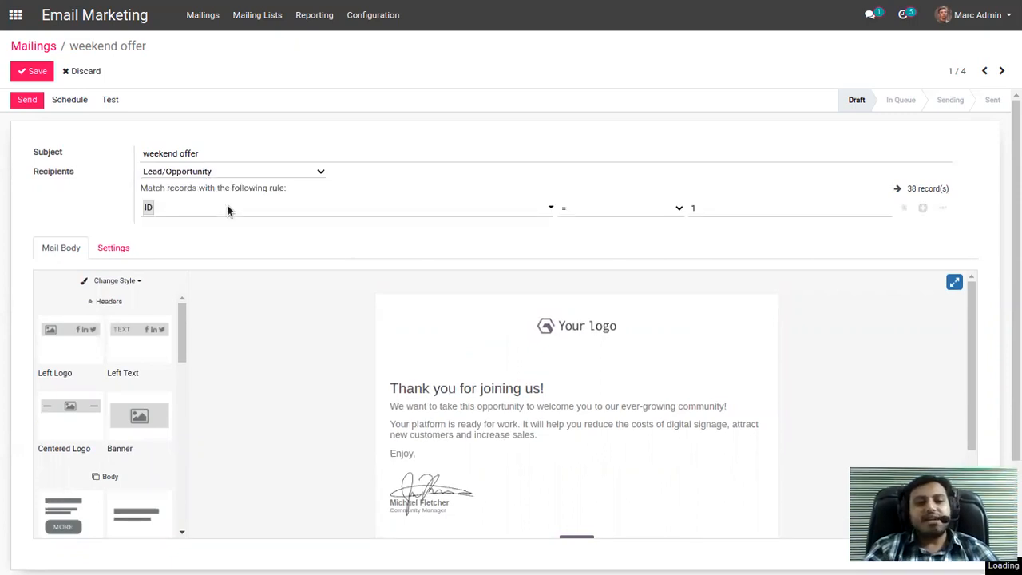
click(225, 208)
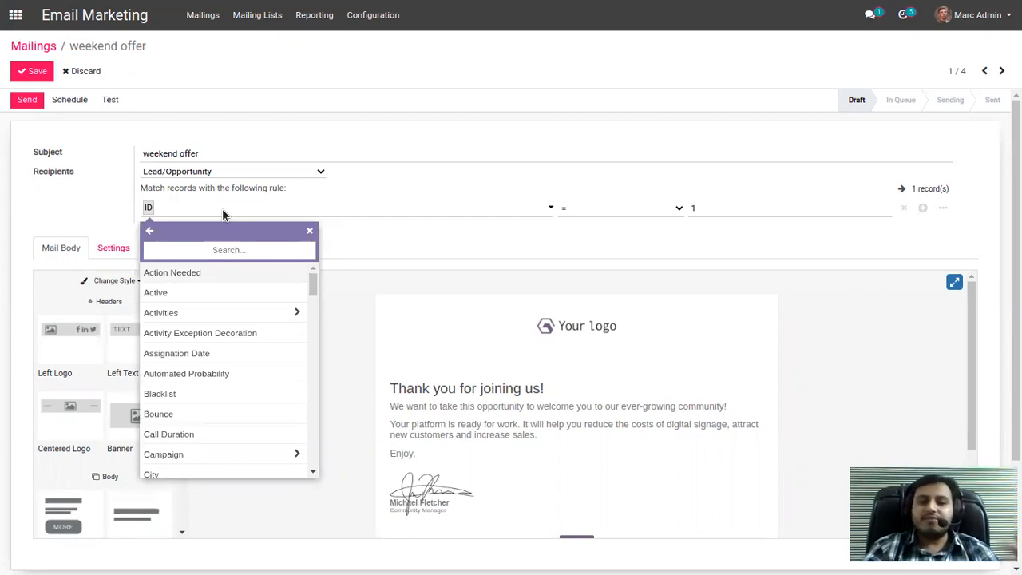
click(118, 416)
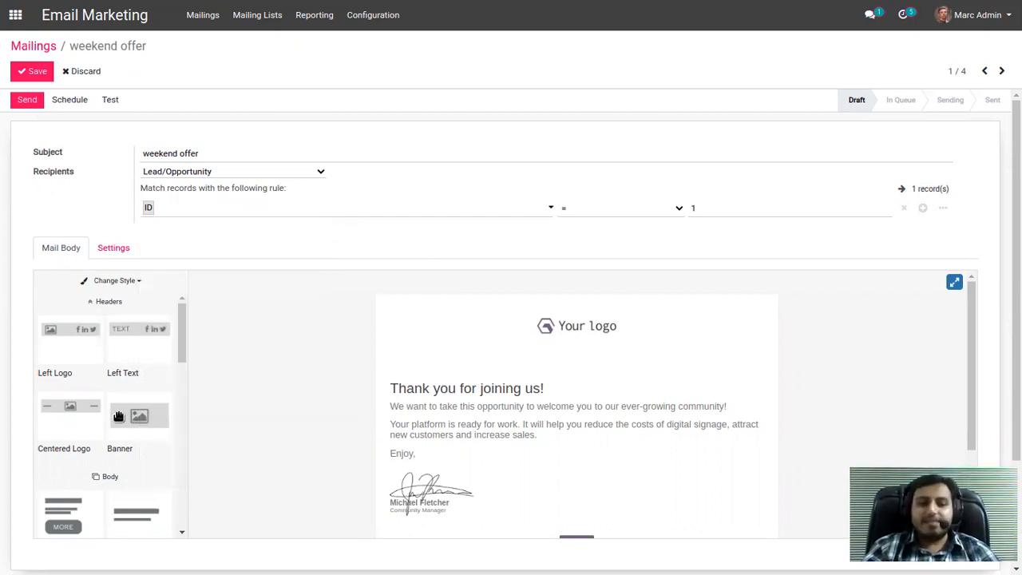
Insert a Banner block beneath the logo in the mail body, then return to the mailings overview without saving.
scroll(118, 416, down, 1)
drag(135, 392, 424, 380)
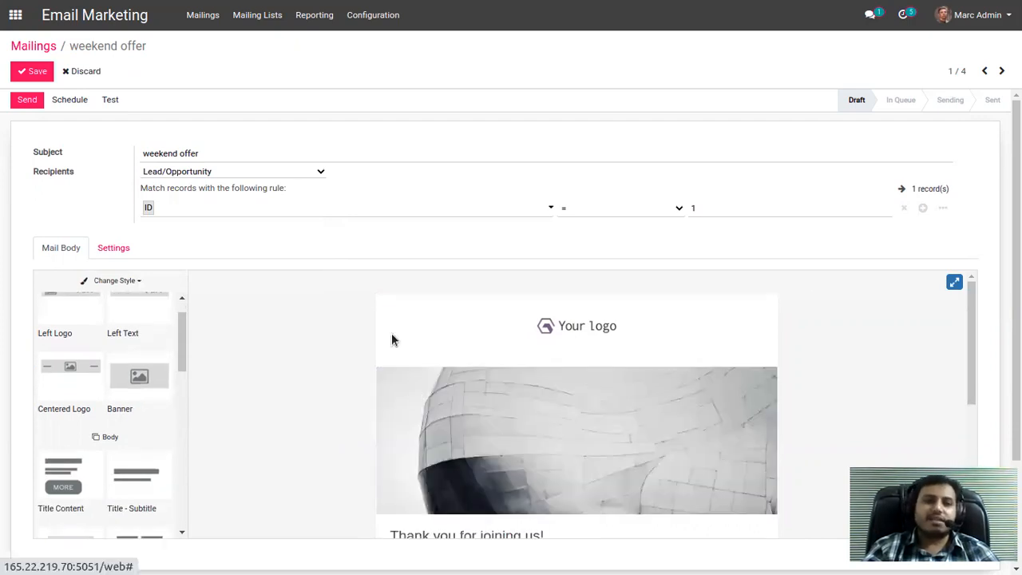
click(33, 50)
click(312, 105)
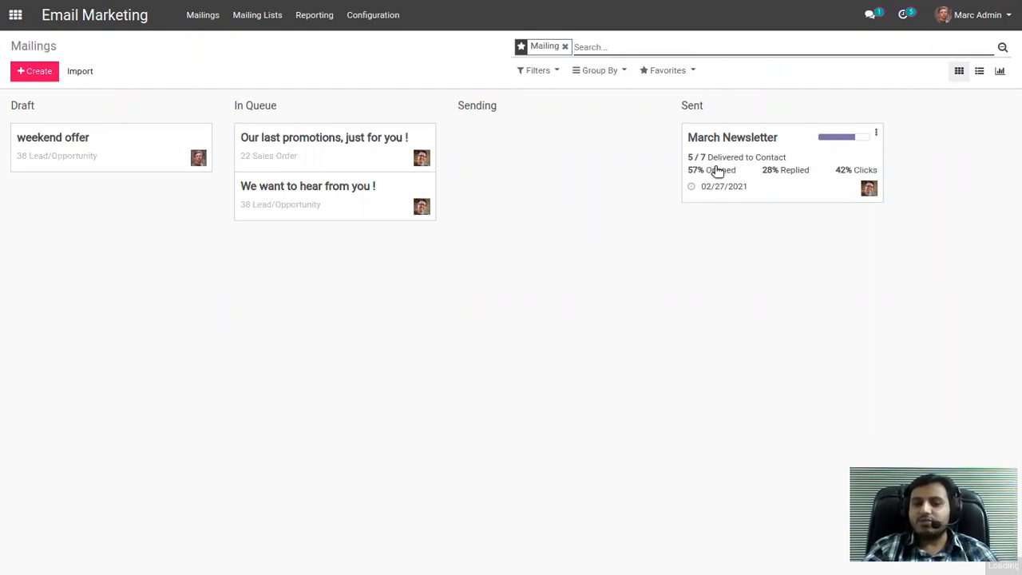
Open the sent March Newsletter mailing and list the contacts who opened it.
click(722, 136)
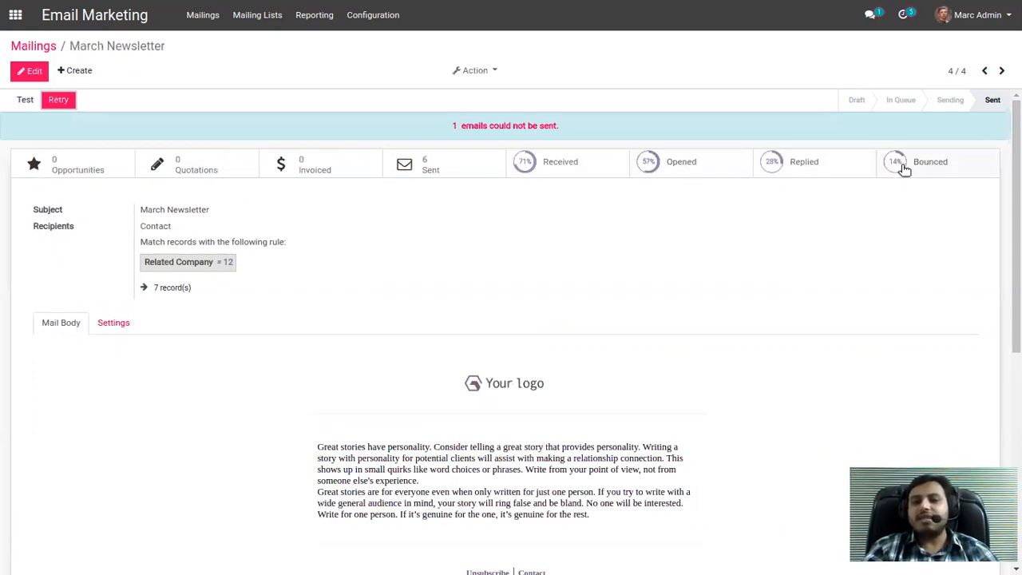
click(669, 168)
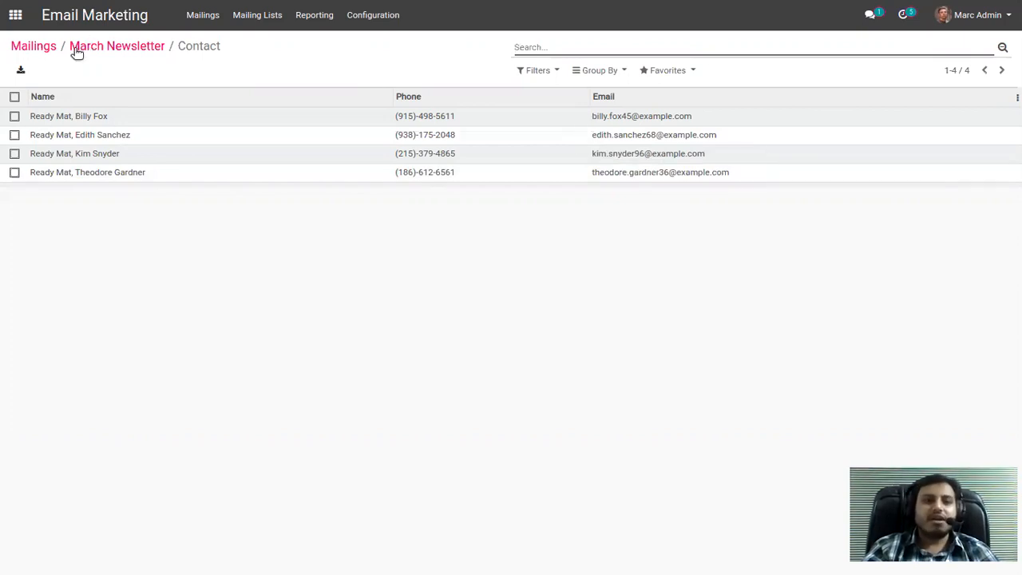
click(281, 23)
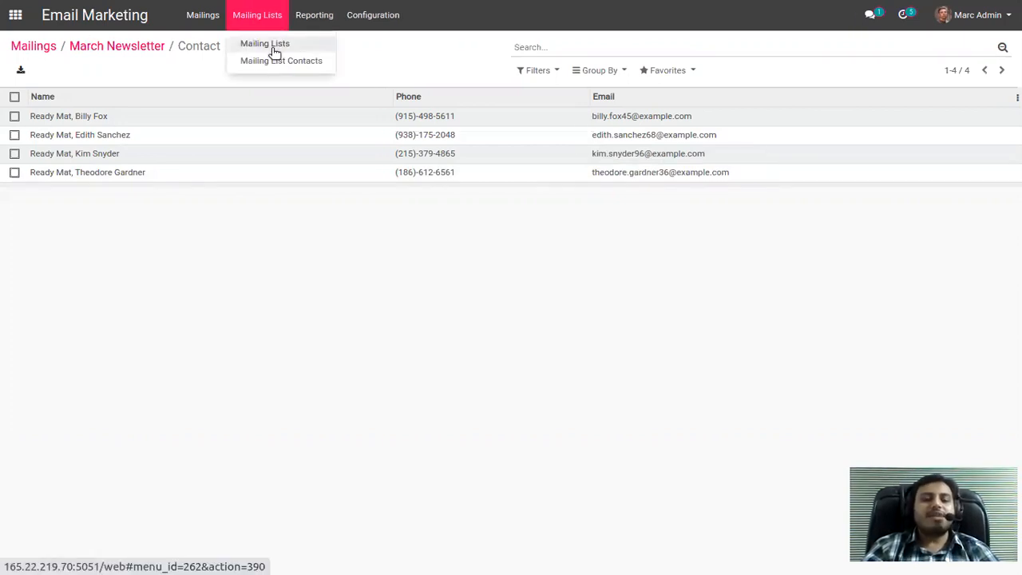
Show the sent campaigns in the SMS Marketing app, then switch to the IVR app's incoming call log.
click(15, 15)
click(675, 217)
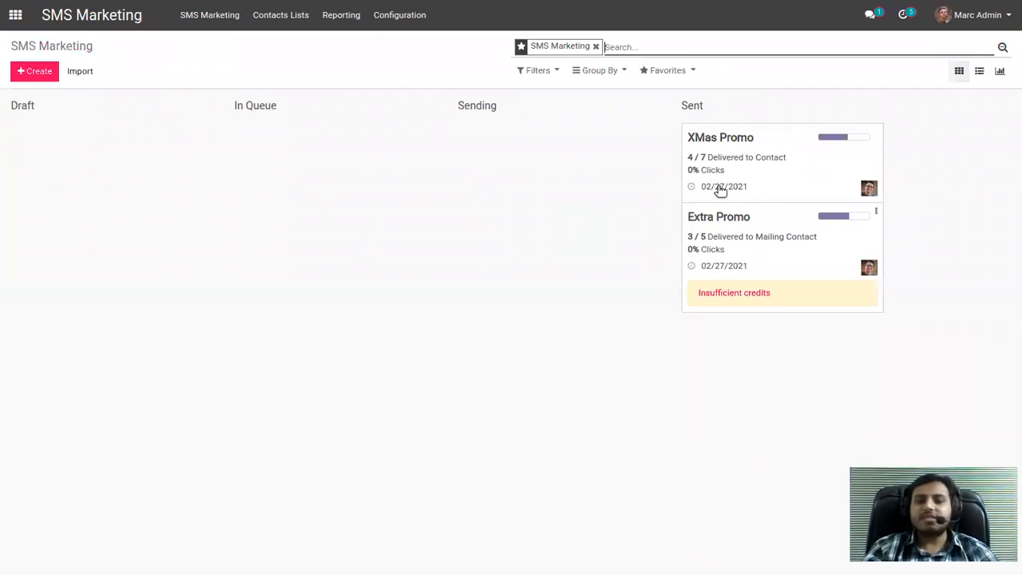
click(15, 15)
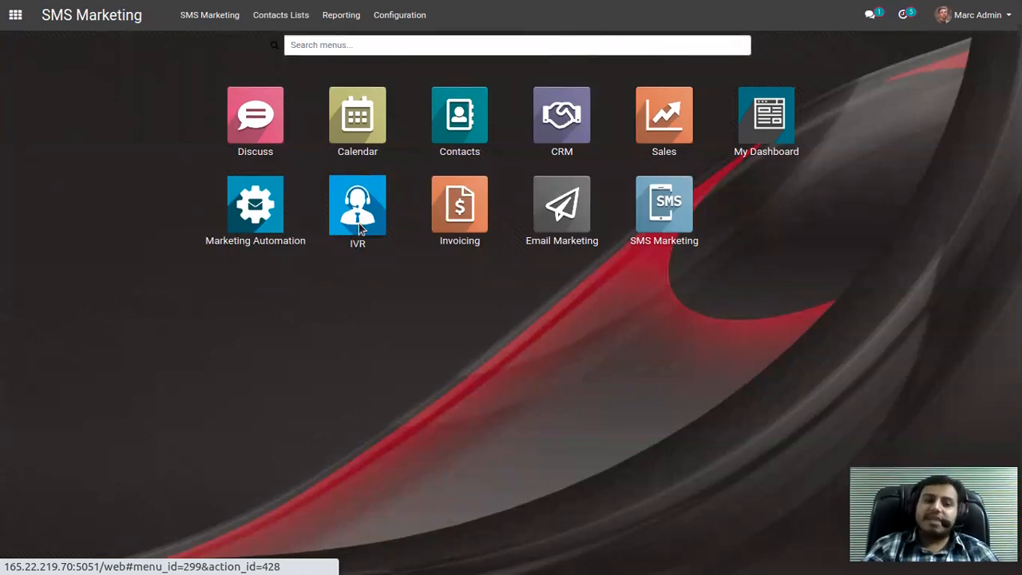
click(360, 224)
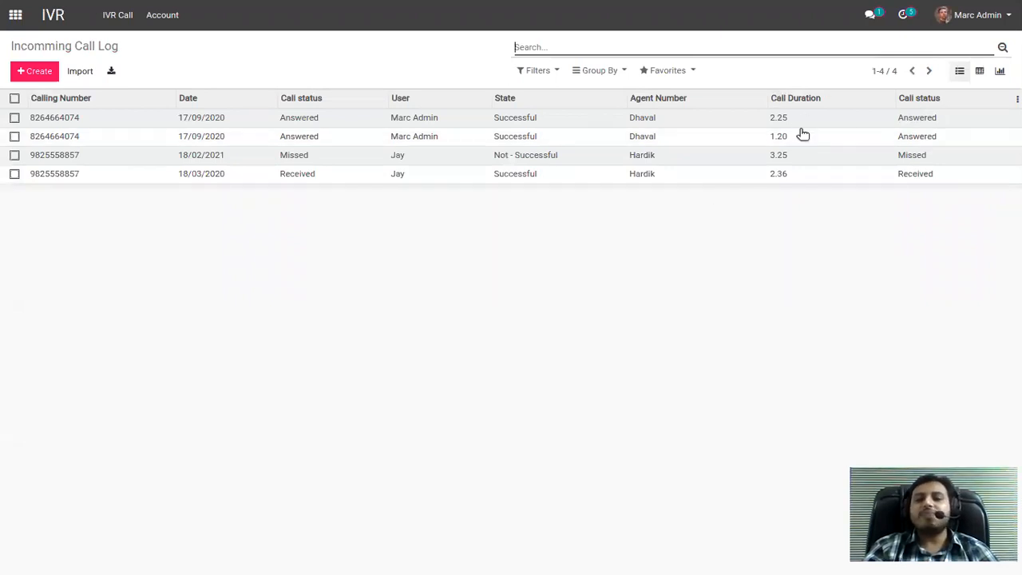
Switch to the CRM app and open the Inquiry for Computer opportunity in the New stage.
click(15, 14)
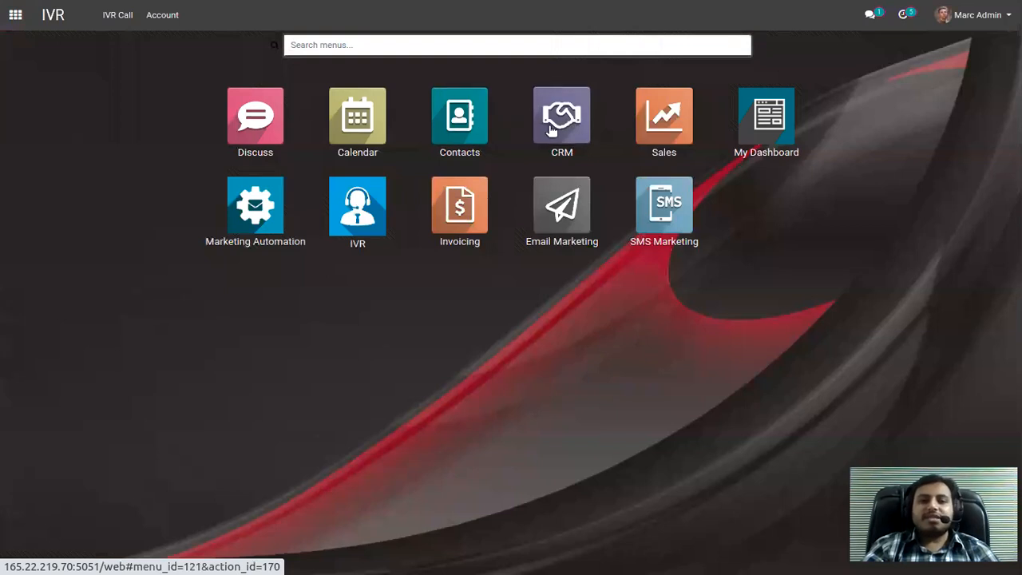
click(558, 131)
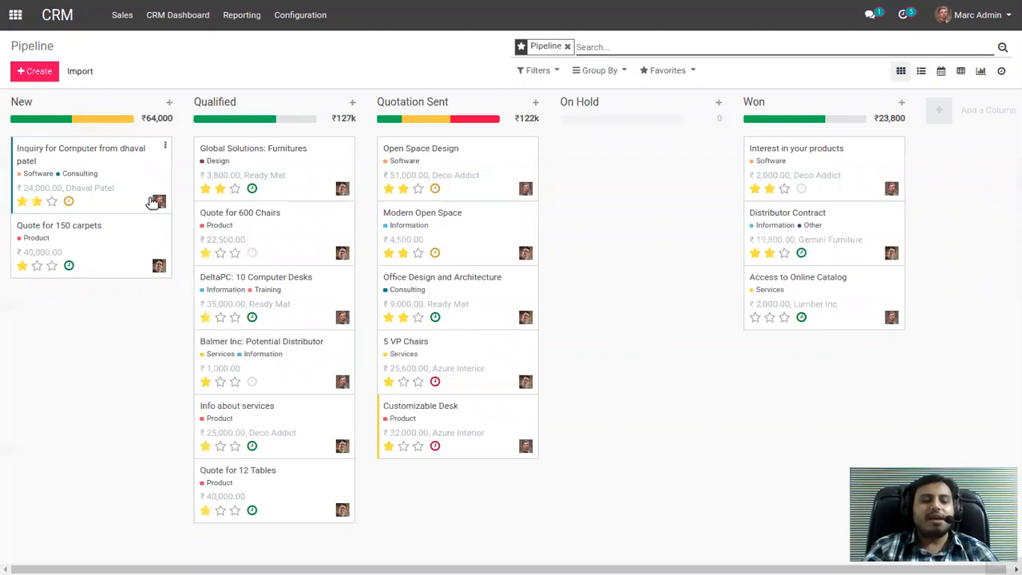
click(146, 166)
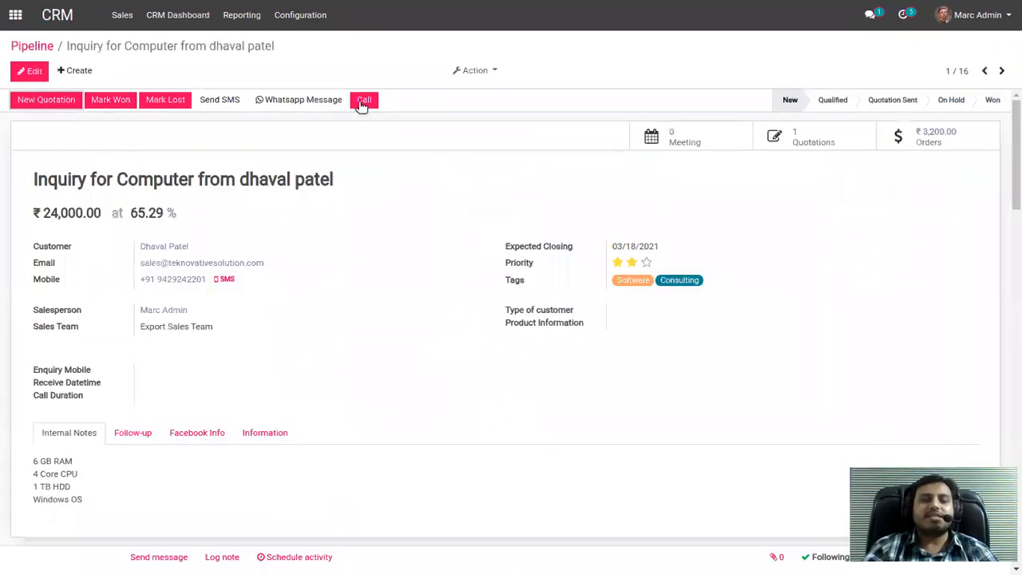
Switch to the Contacts app and view the grouping and filter options for the contact cards.
click(15, 14)
click(468, 121)
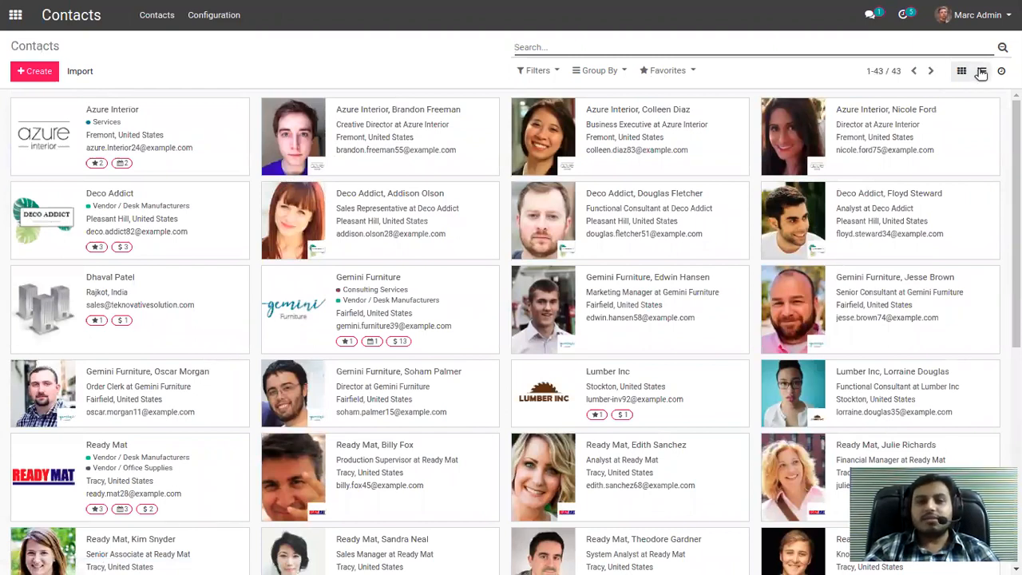
click(590, 71)
click(540, 71)
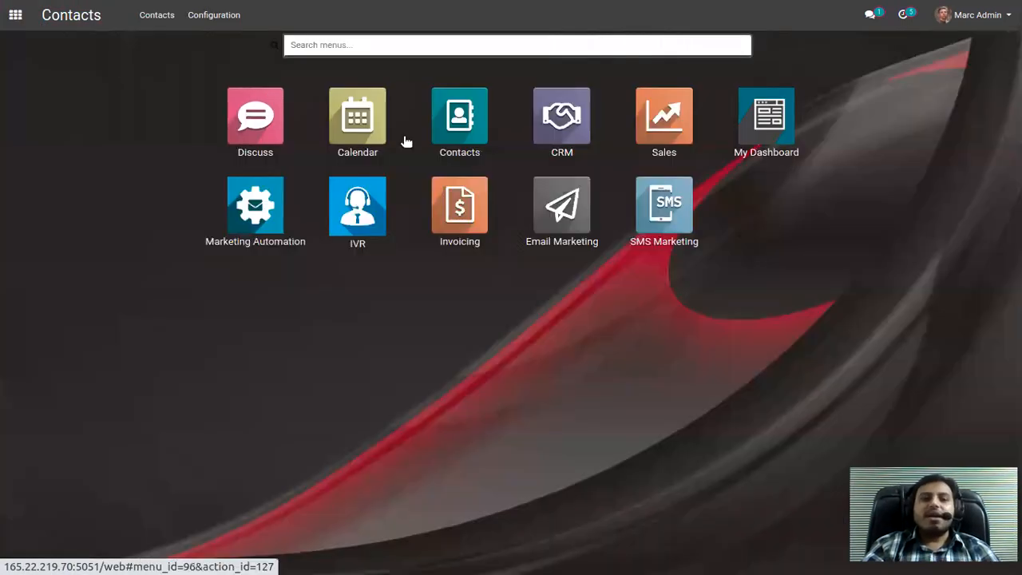
Switch to the Calendar app and create a meeting named demo meeting on Tuesday, March 2, 2021, from 9:30 to 11:30.
click(356, 127)
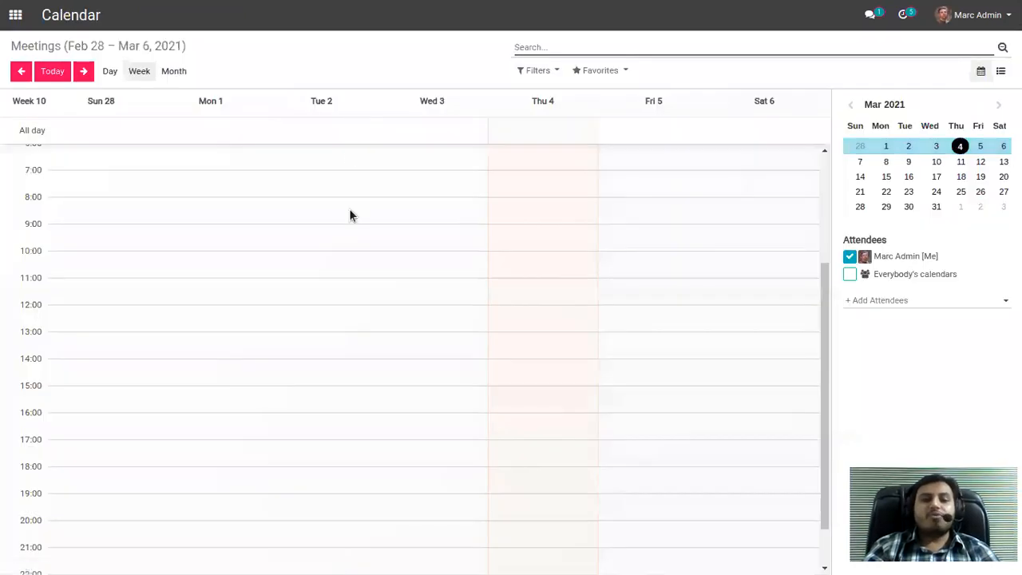
drag(349, 247, 373, 292)
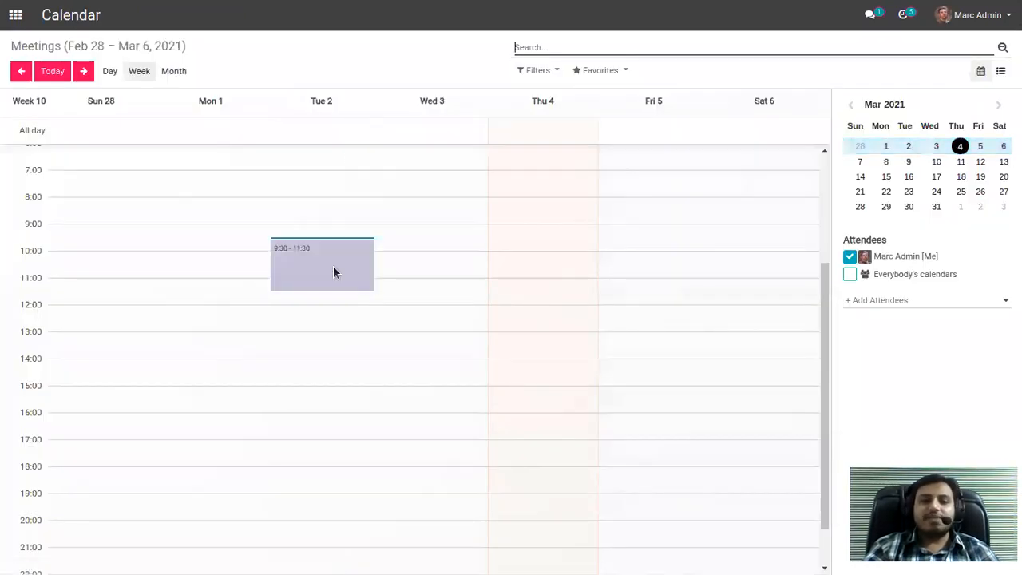
text(demo meeting)
click(468, 118)
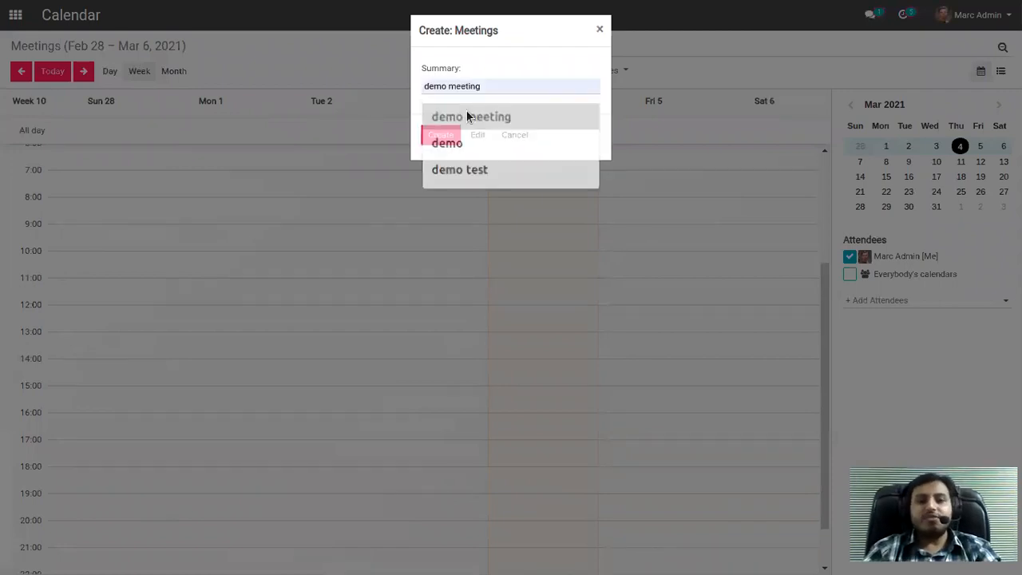
click(445, 136)
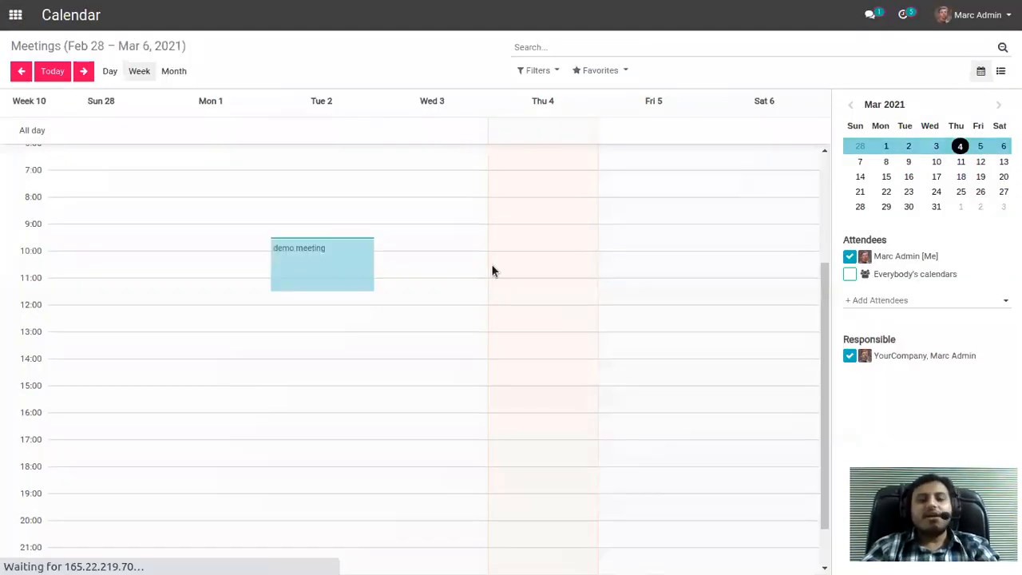
Open the demo meeting for editing and add a Notification - 15 Minutes reminder.
click(322, 263)
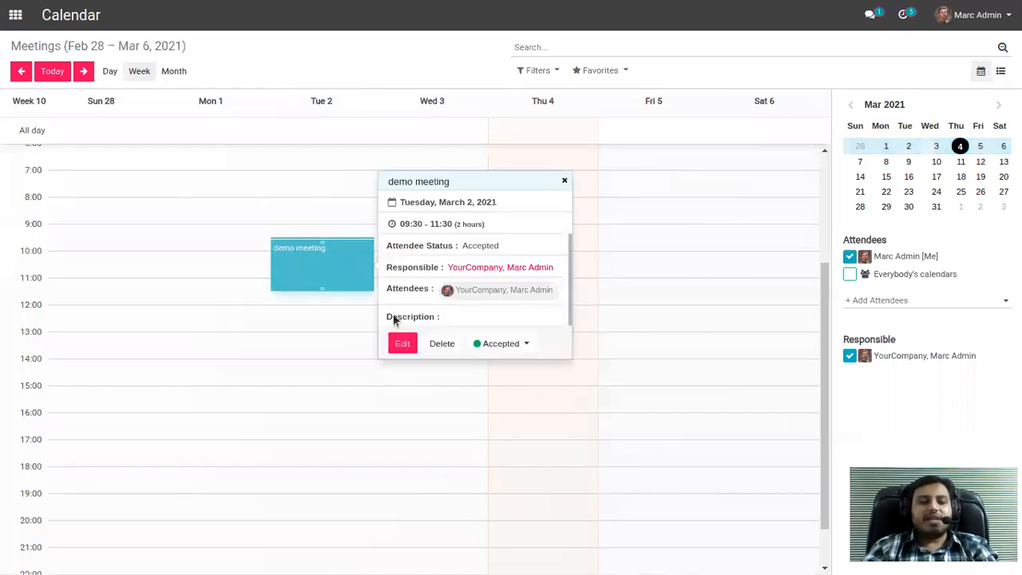
click(397, 342)
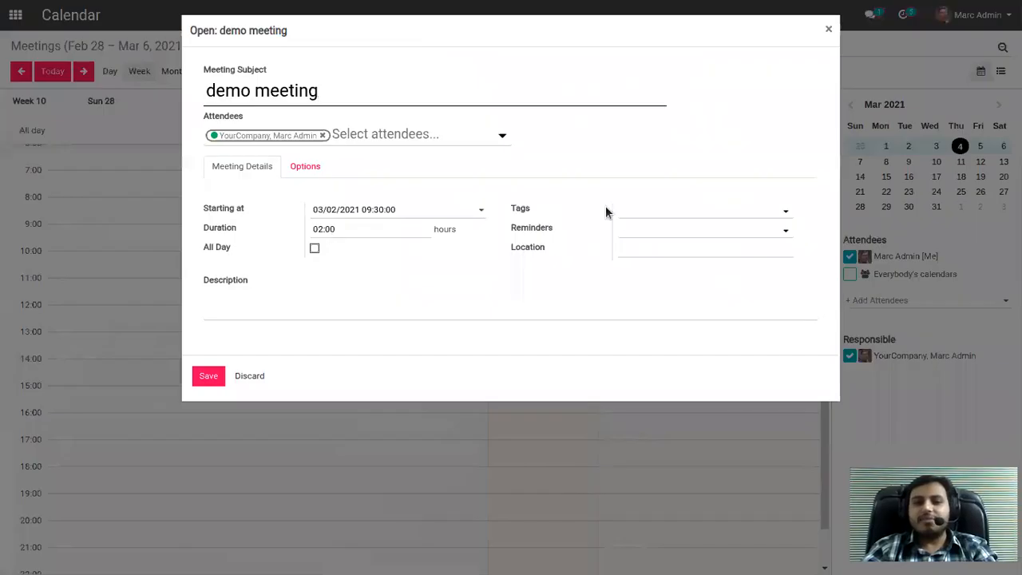
click(669, 231)
click(671, 250)
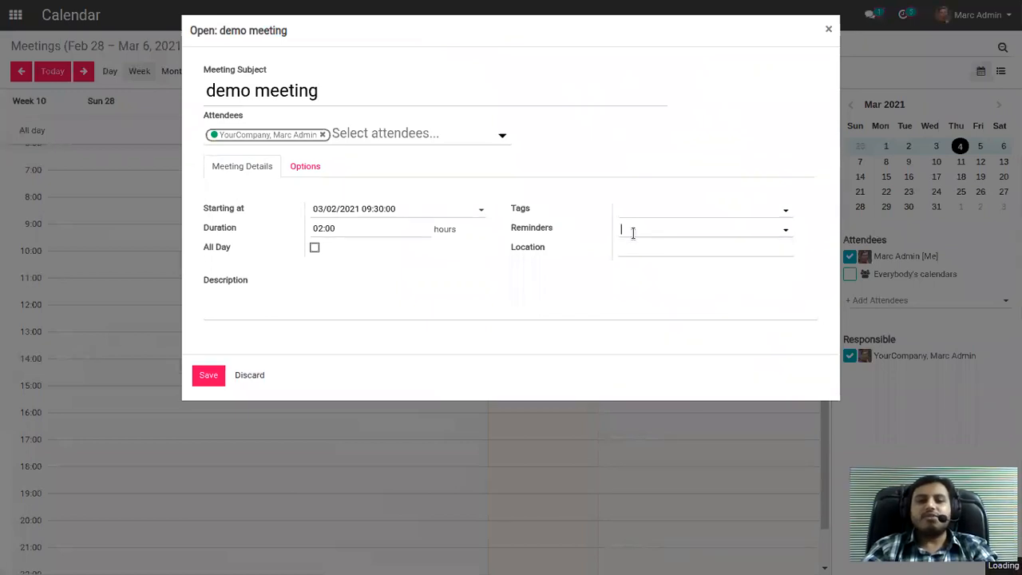
Add Azure Interior as an attendee, save the meeting, and return to the app overview.
click(411, 138)
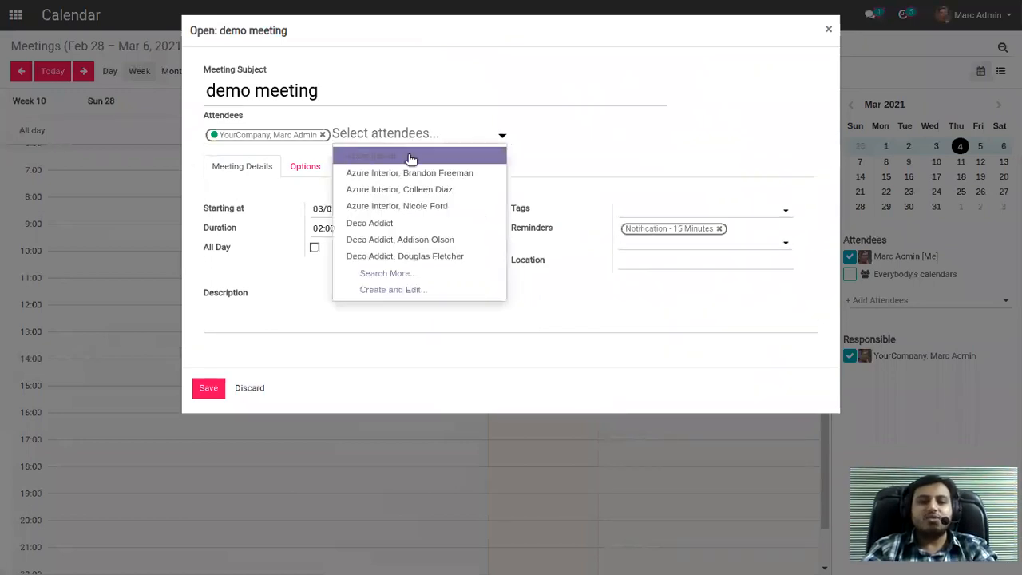
click(410, 158)
click(214, 389)
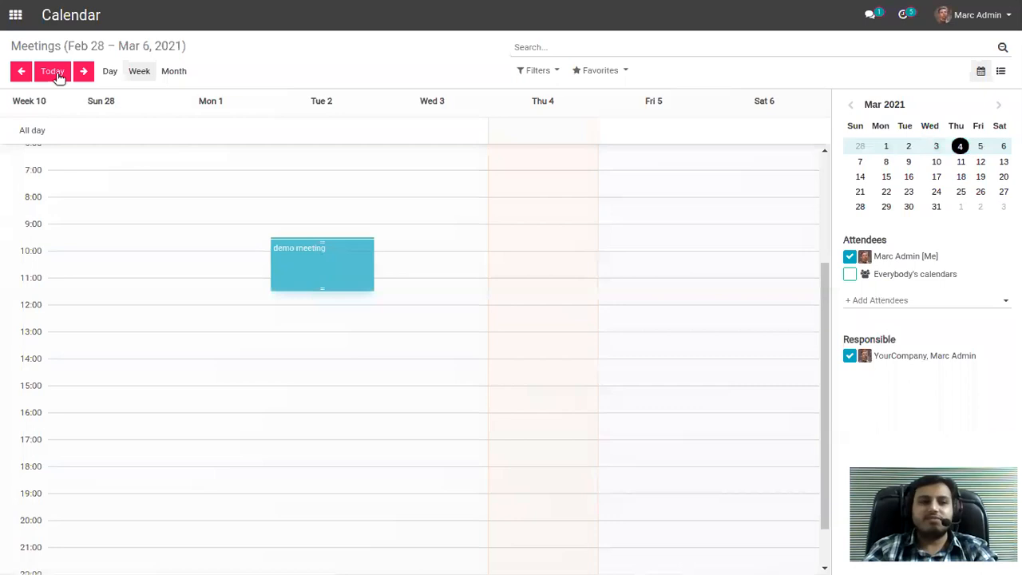
click(15, 14)
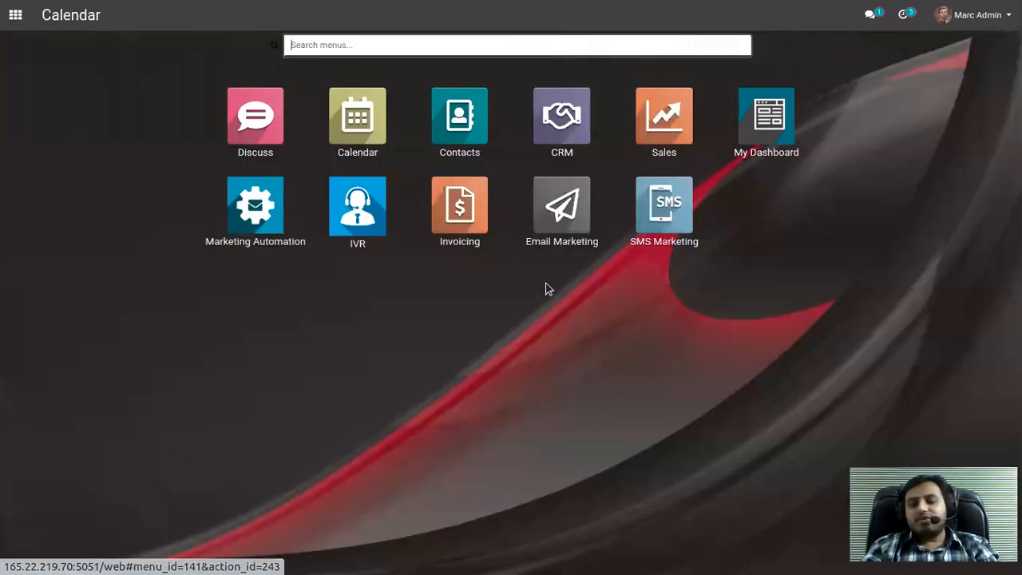